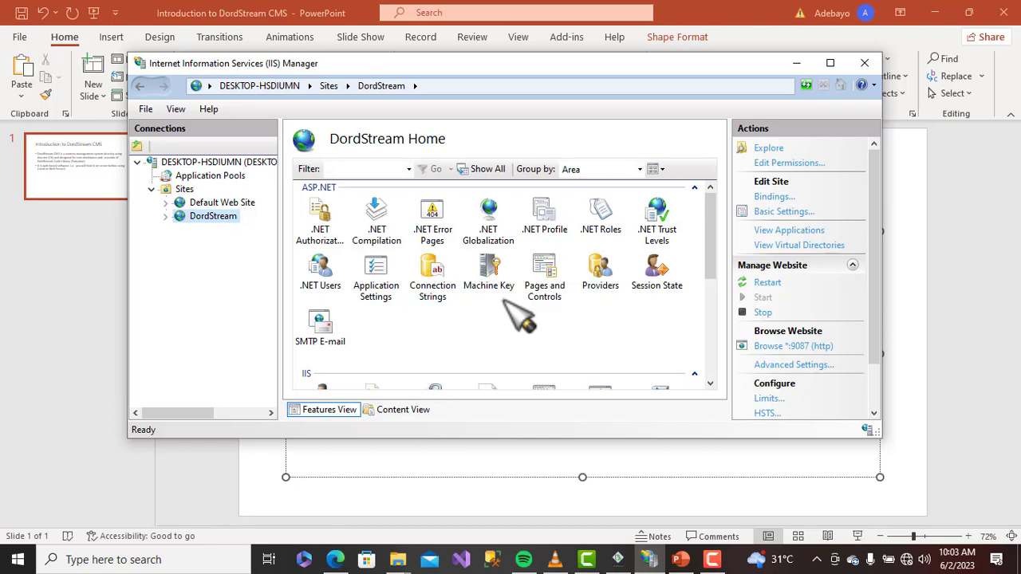
Expand the DordStream site in IIS Manager and bring its welcome page up in Edge
click(166, 217)
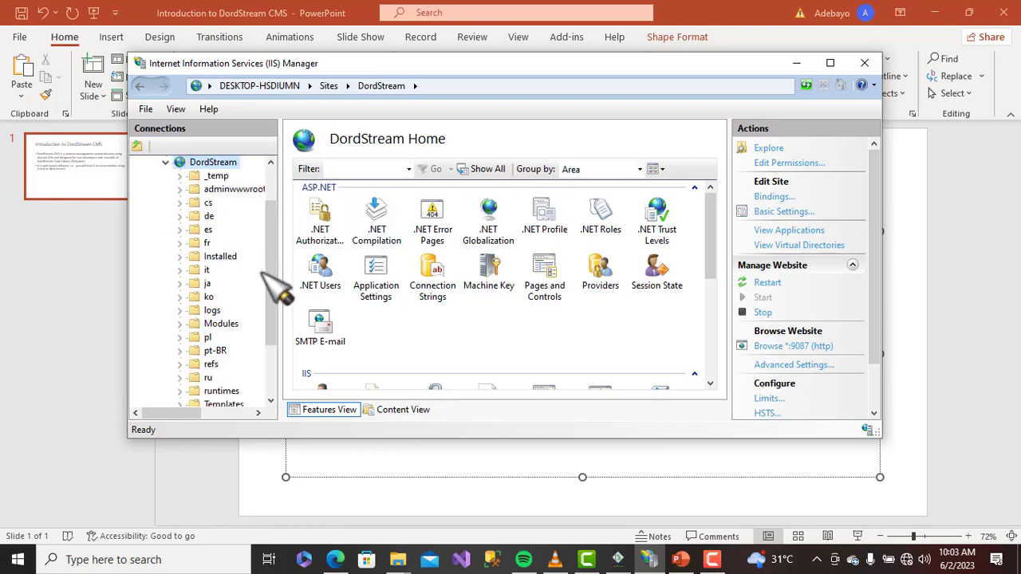
scroll(269, 275, up, 2)
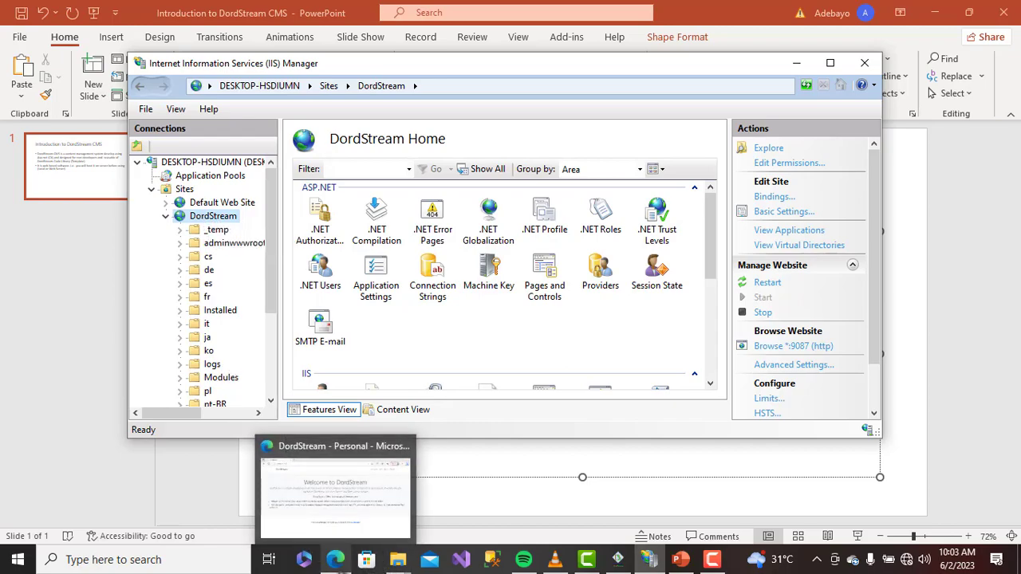
click(336, 559)
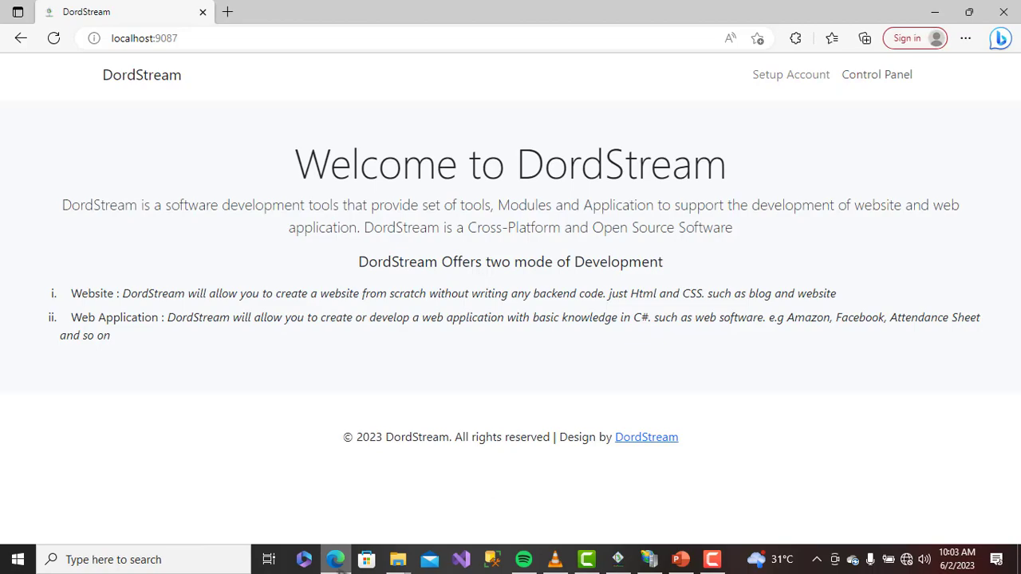
click(391, 32)
key(Return)
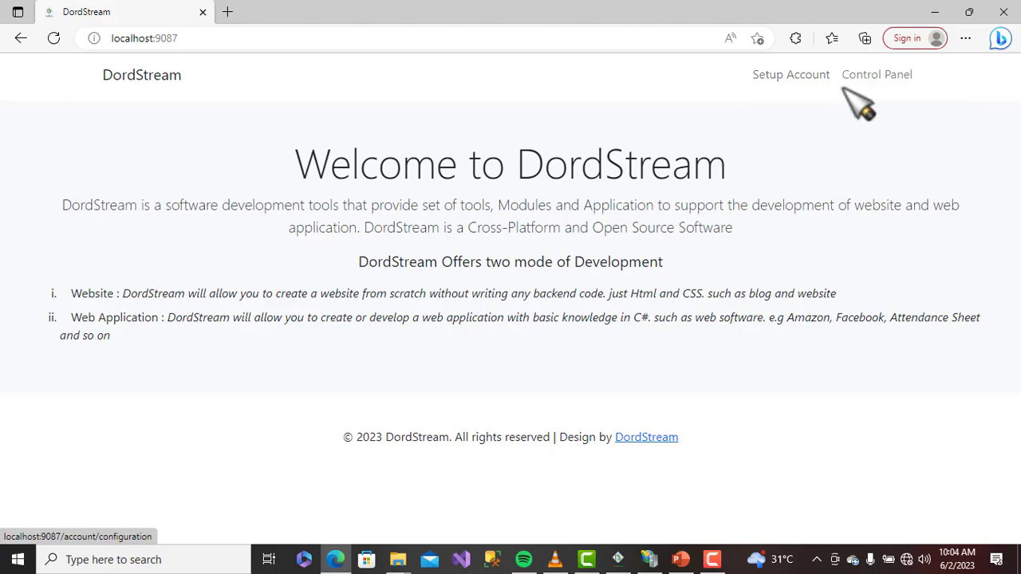
Open the DordStream admin Control Panel and show the avatar's account menu
click(872, 78)
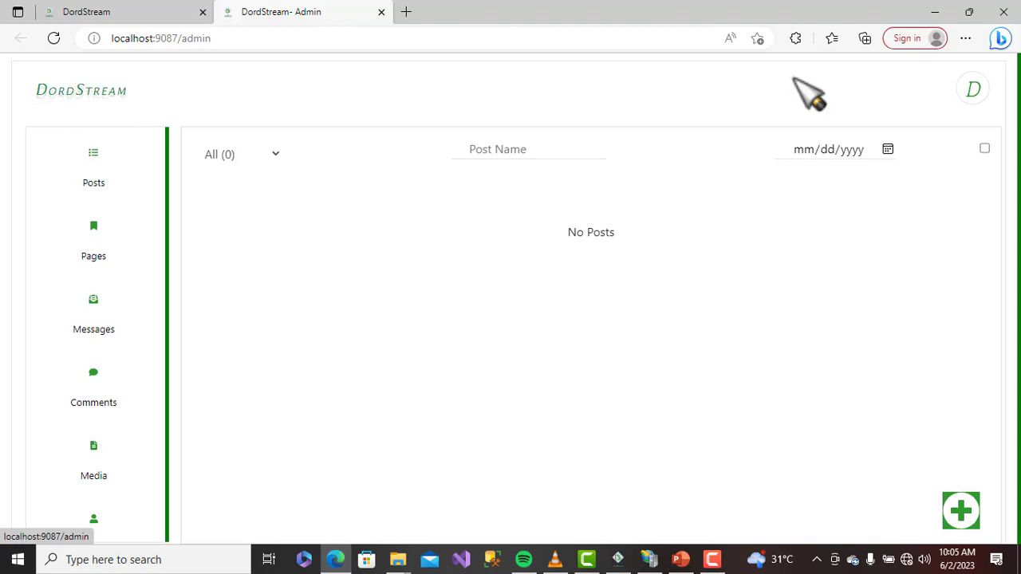
click(975, 103)
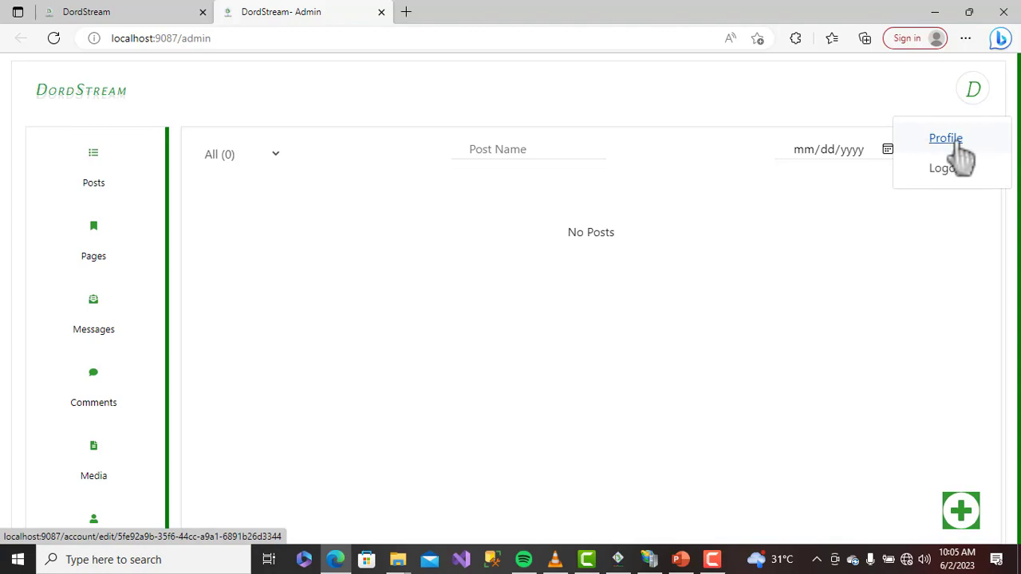
Check the admin profile's Admin role and Verified email status, then go back to /admin
click(962, 144)
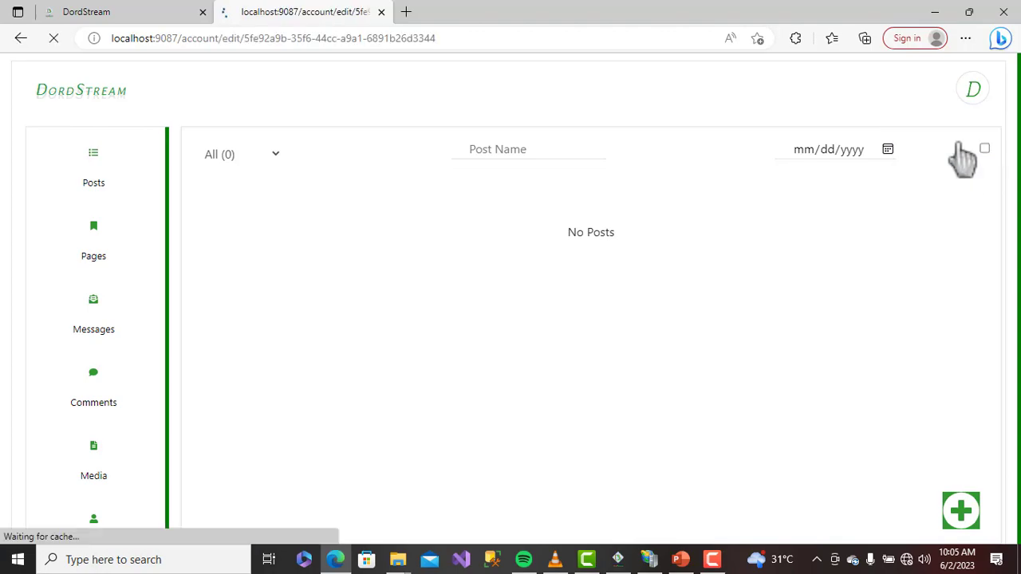
scroll(664, 194, down, 1)
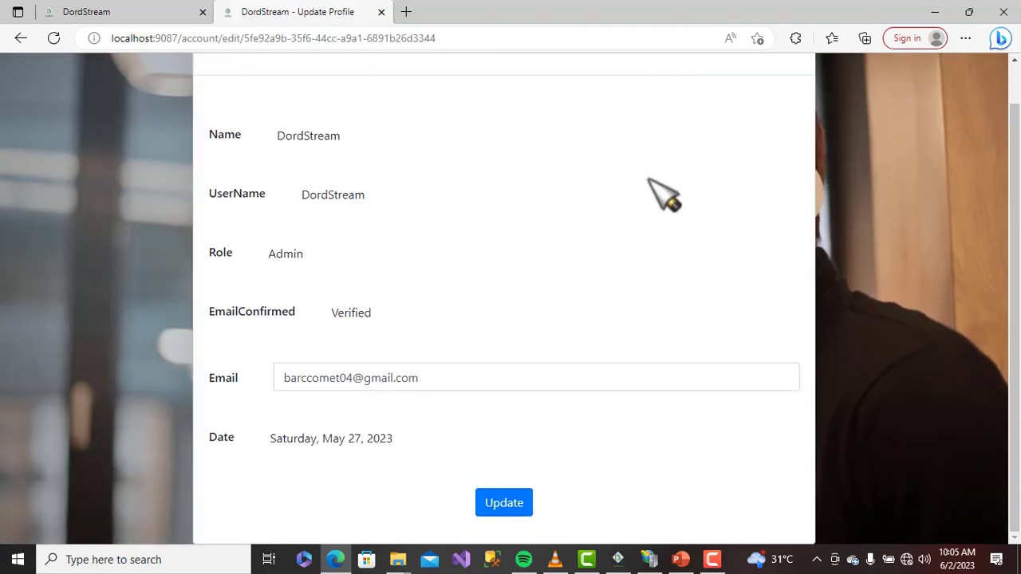
scroll(664, 194, up, 1)
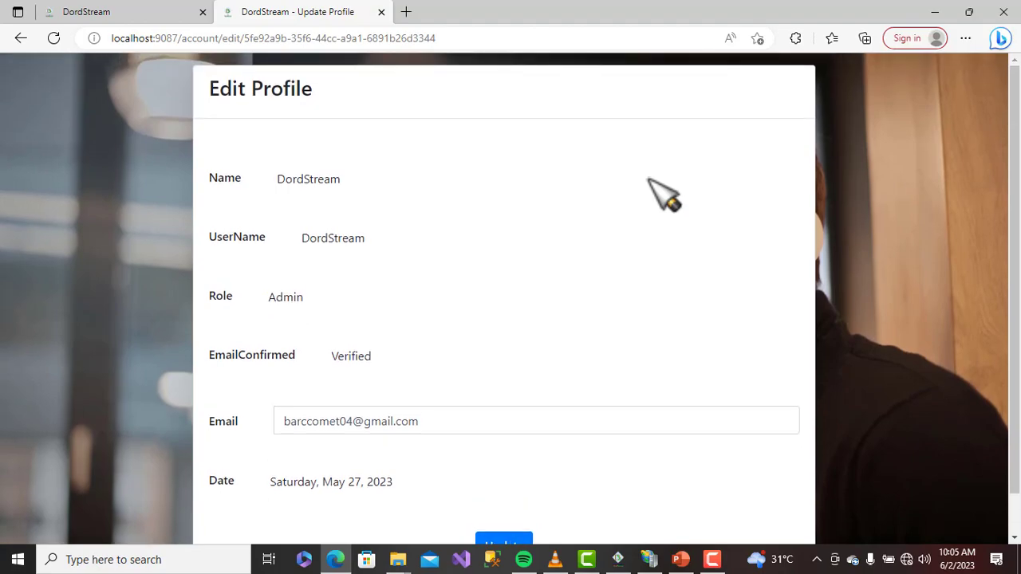
scroll(664, 194, down, 1)
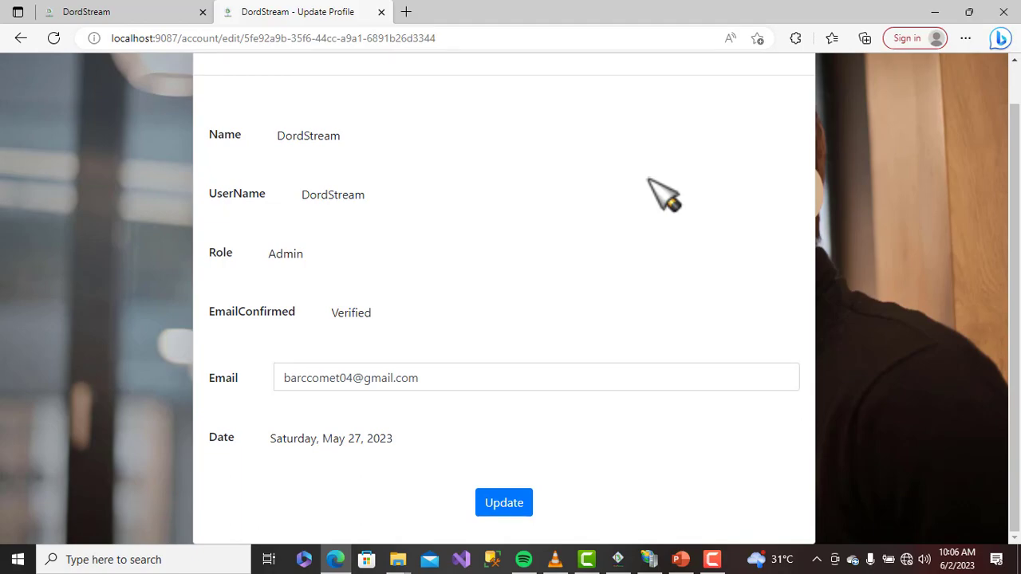
drag(318, 253, 207, 255)
drag(424, 324, 206, 312)
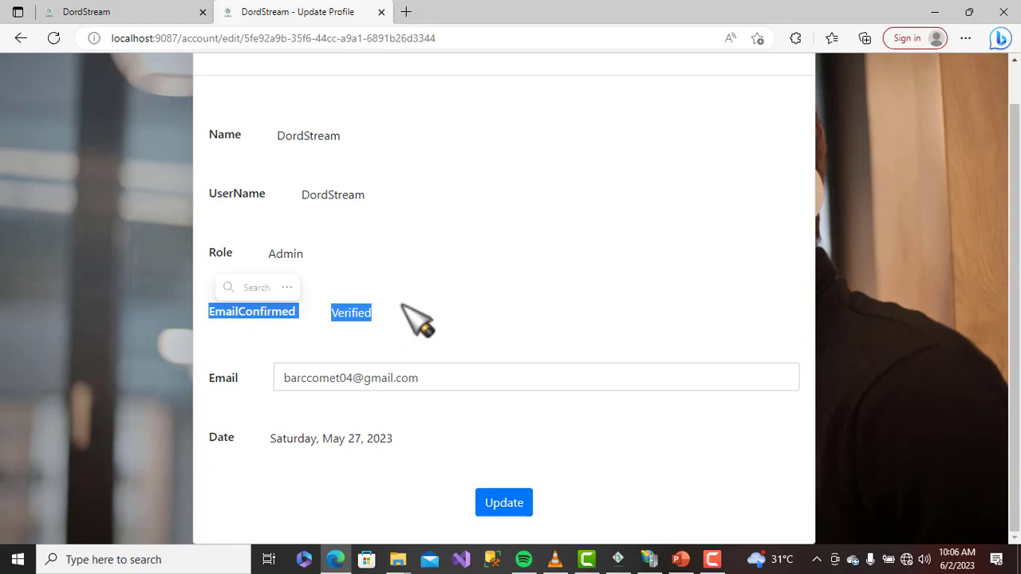
click(403, 305)
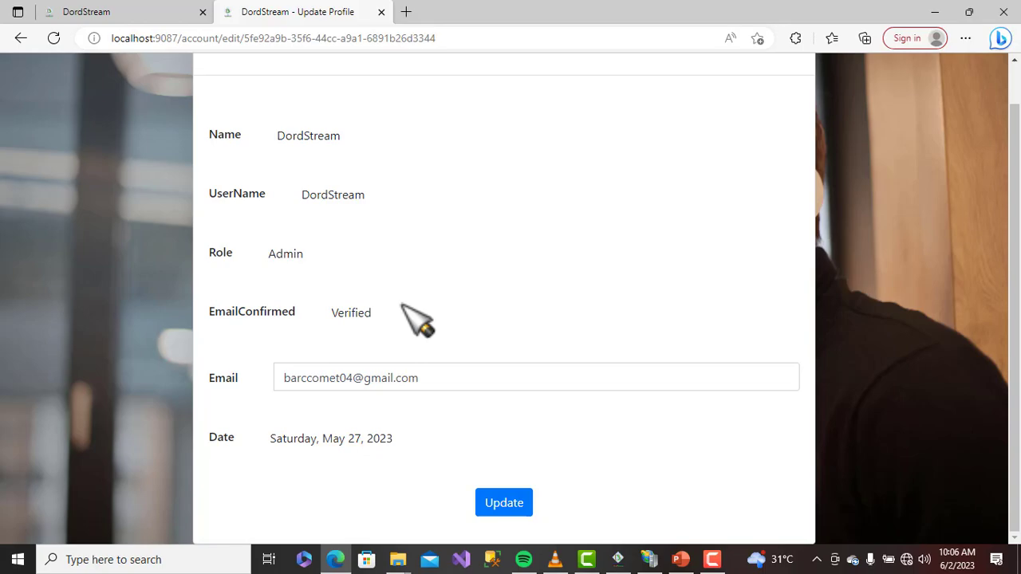
drag(314, 255, 202, 251)
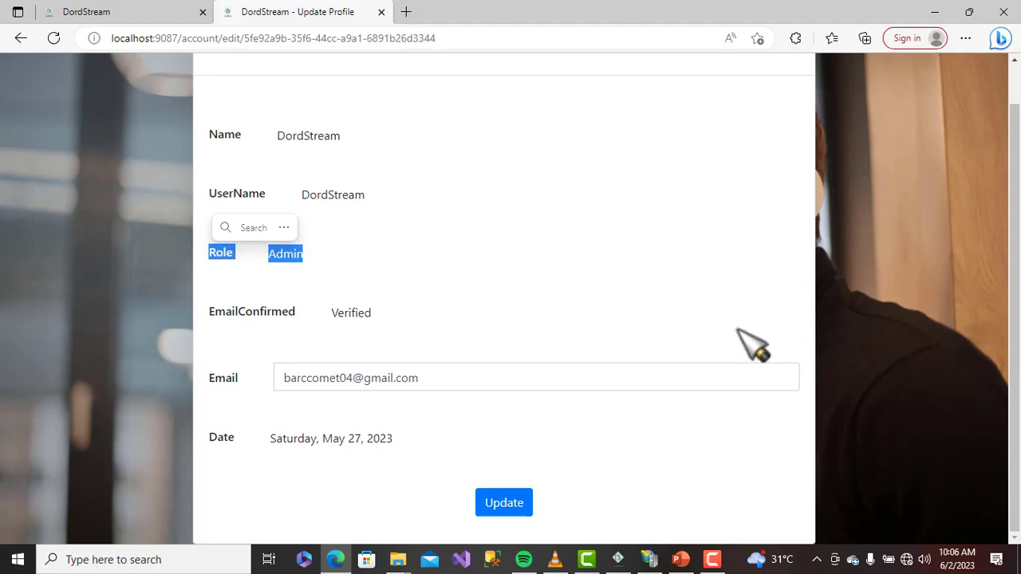
scroll(734, 337, up, 1)
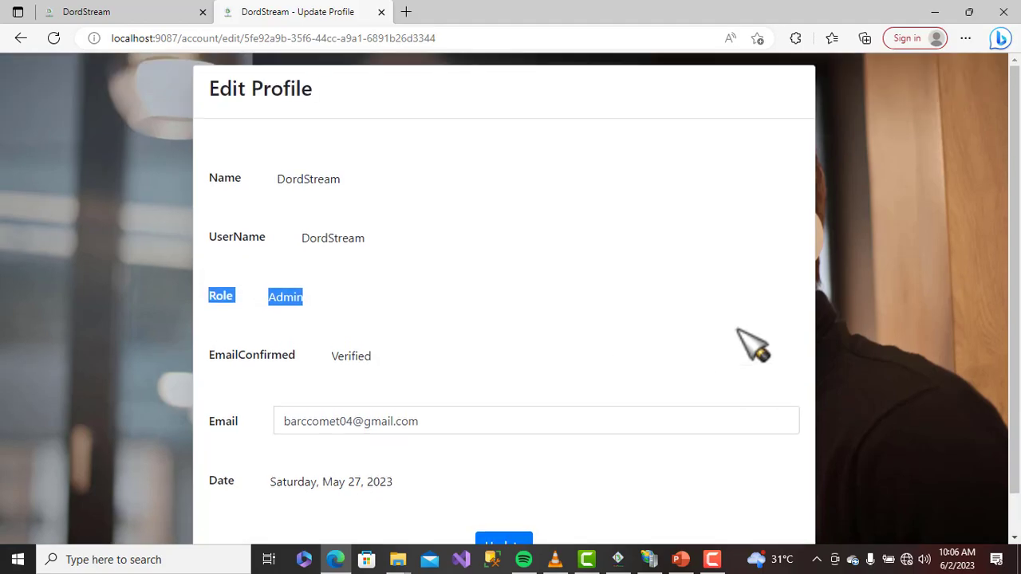
click(21, 37)
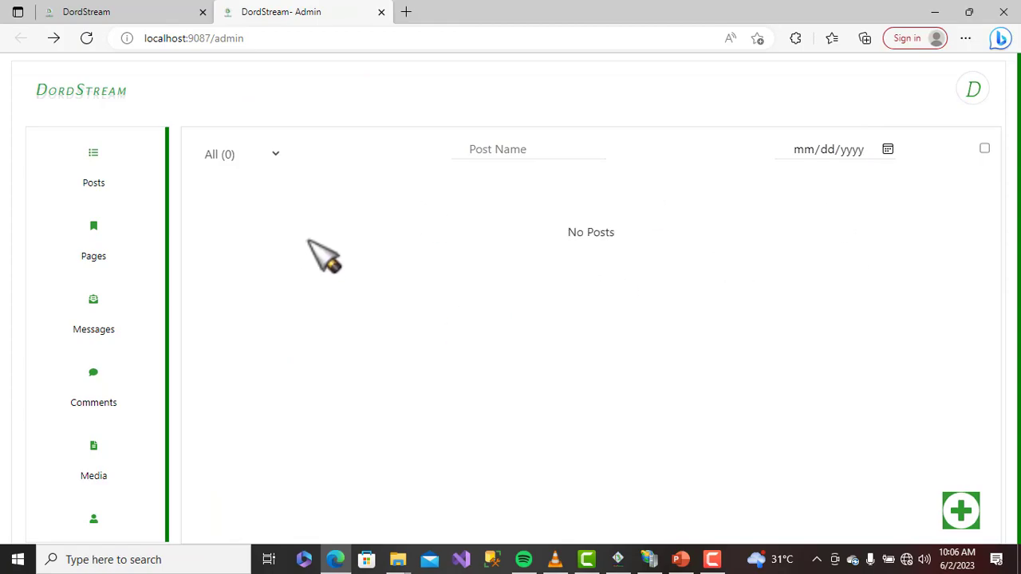
Go to the Posts list, look through the sidebar, and start a blank new post
click(97, 171)
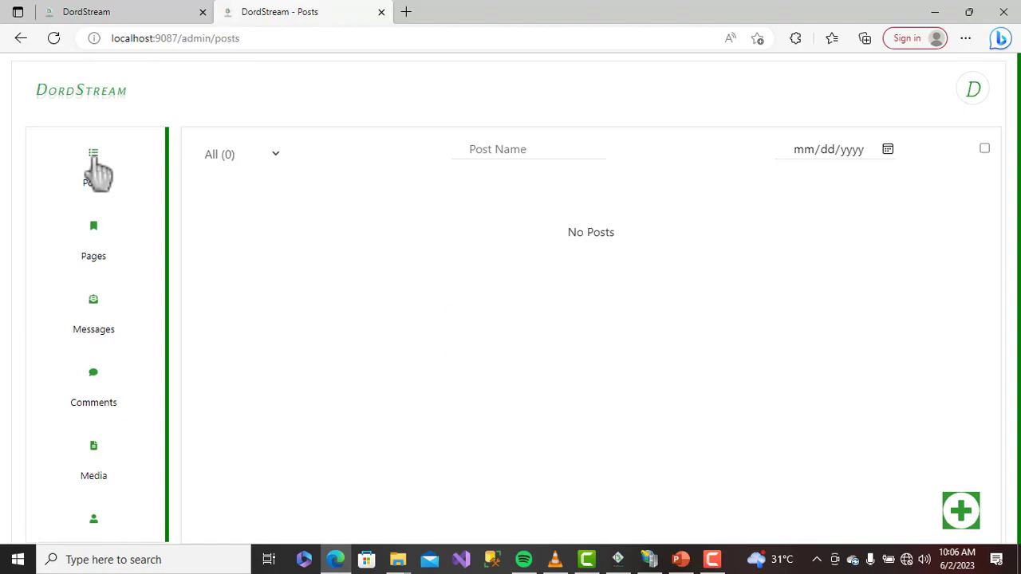
scroll(111, 339, down, 2)
scroll(110, 387, down, 1)
scroll(111, 403, down, 3)
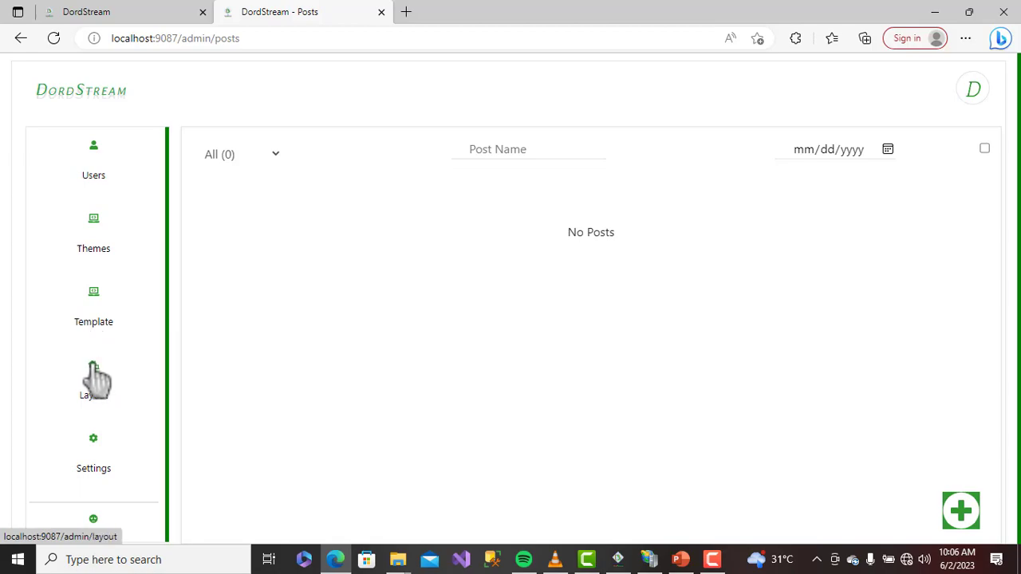
scroll(120, 431, down, 1)
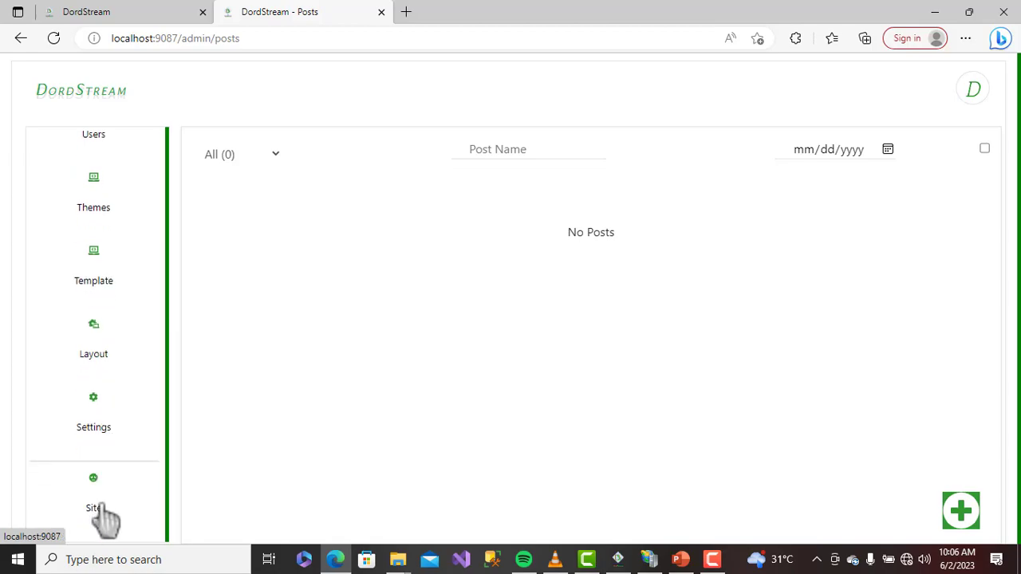
scroll(112, 511, up, 6)
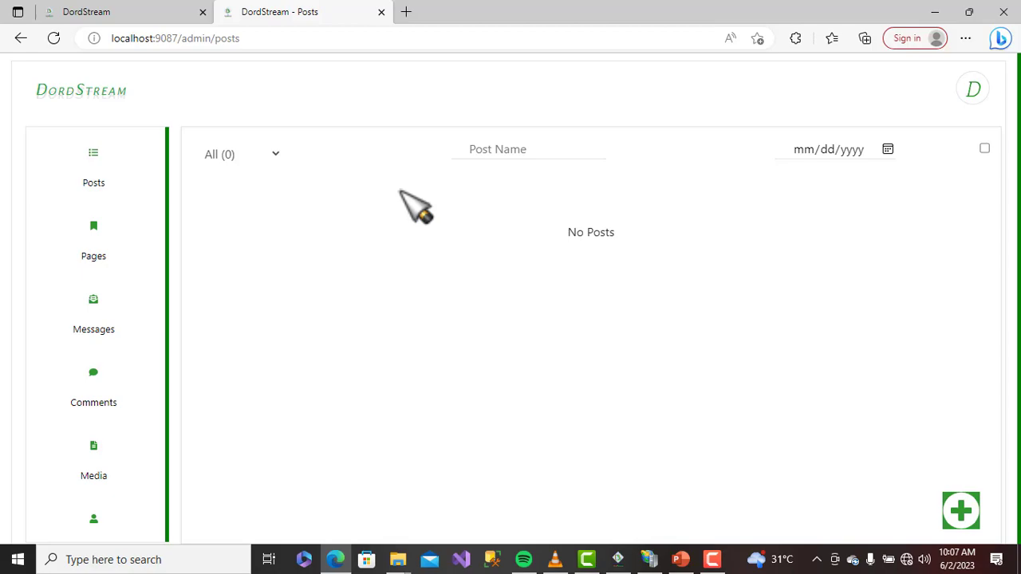
click(962, 512)
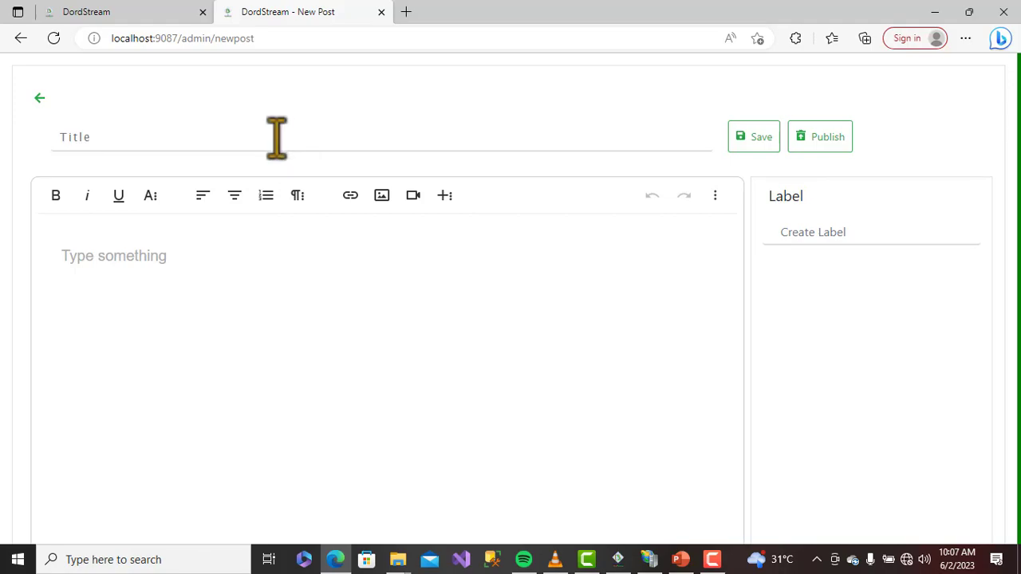
Title the new post 'My first Tutorial'
click(276, 137)
text(My T)
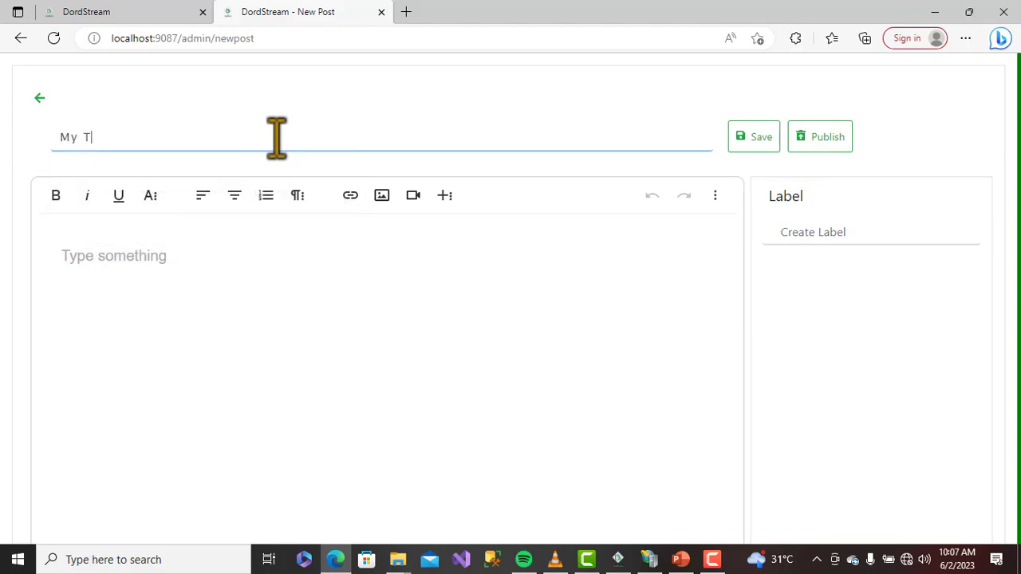
key(BackSpace)
text(first Tutorial)
Write the body text 'This is my First Content.' and toggle the extra formatting toolbar
click(252, 255)
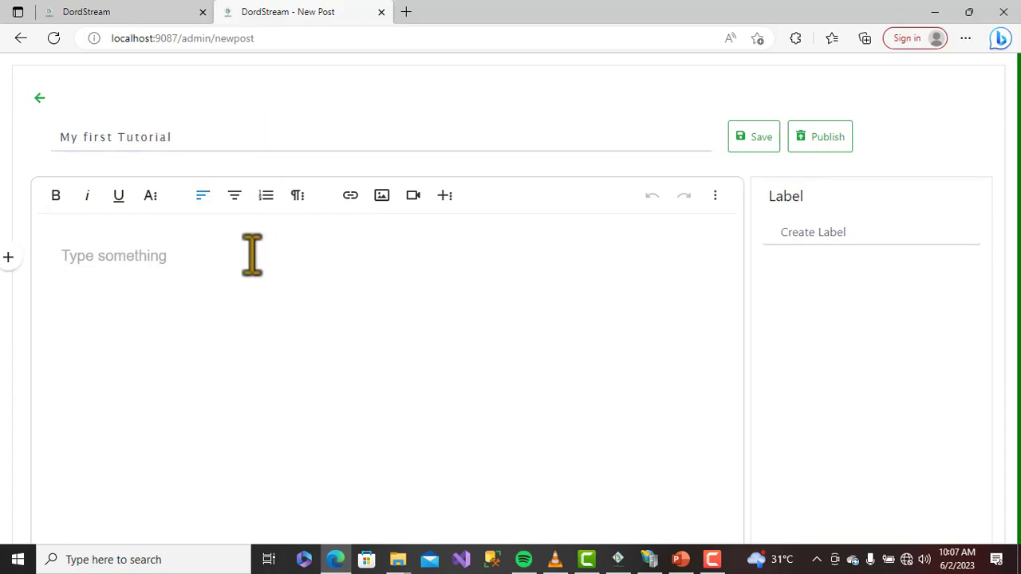
text(This is)
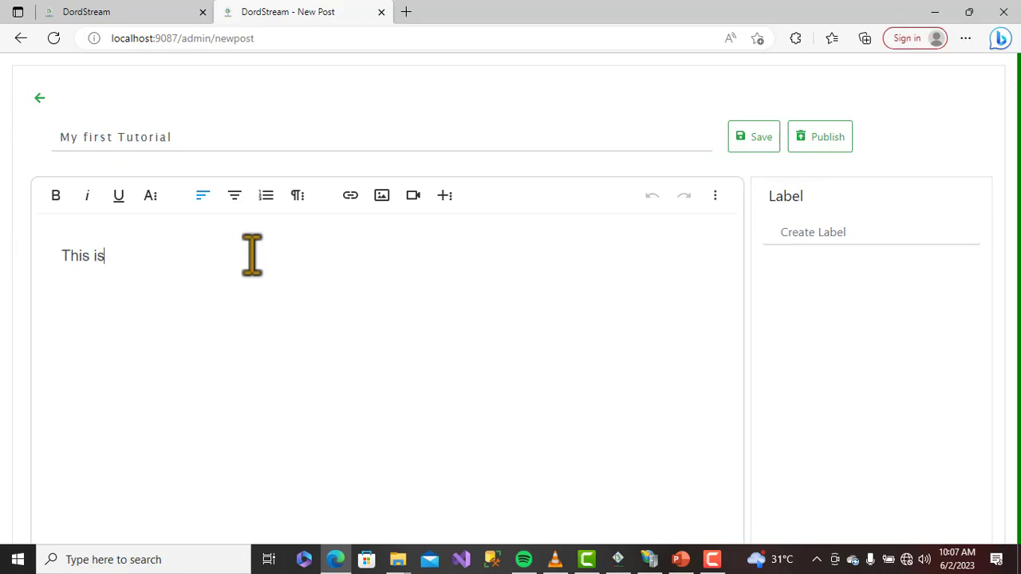
text( my First Cnten)
key(BackSpace)
key(BackSpace)
key(BackSpace)
key(BackSpace)
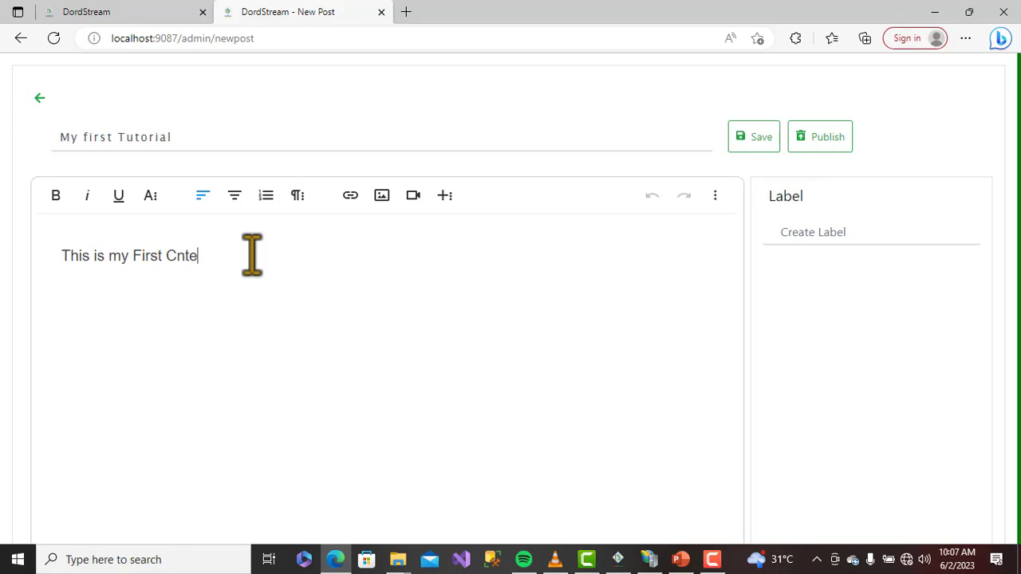
text(ontent.)
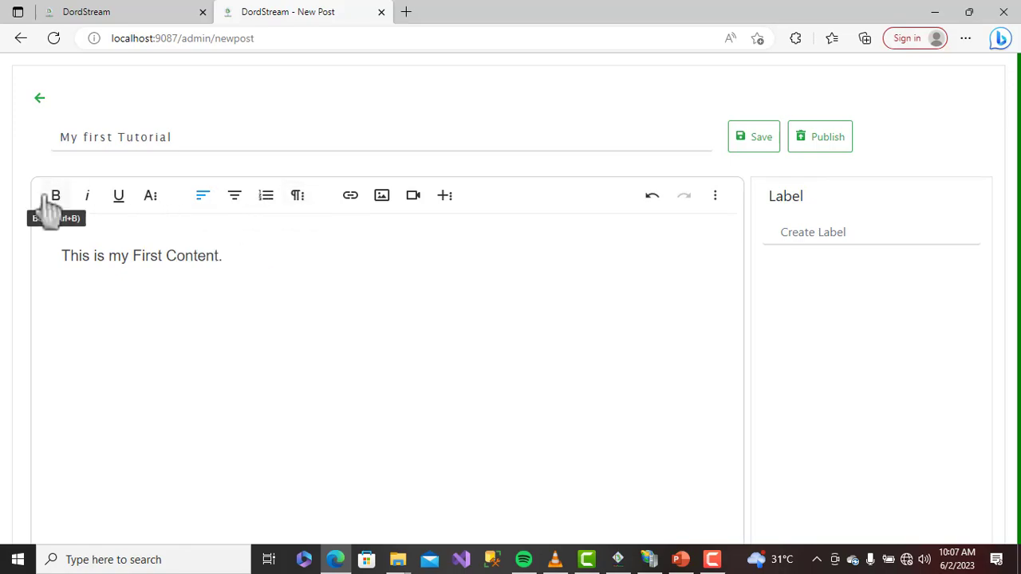
click(151, 200)
click(150, 198)
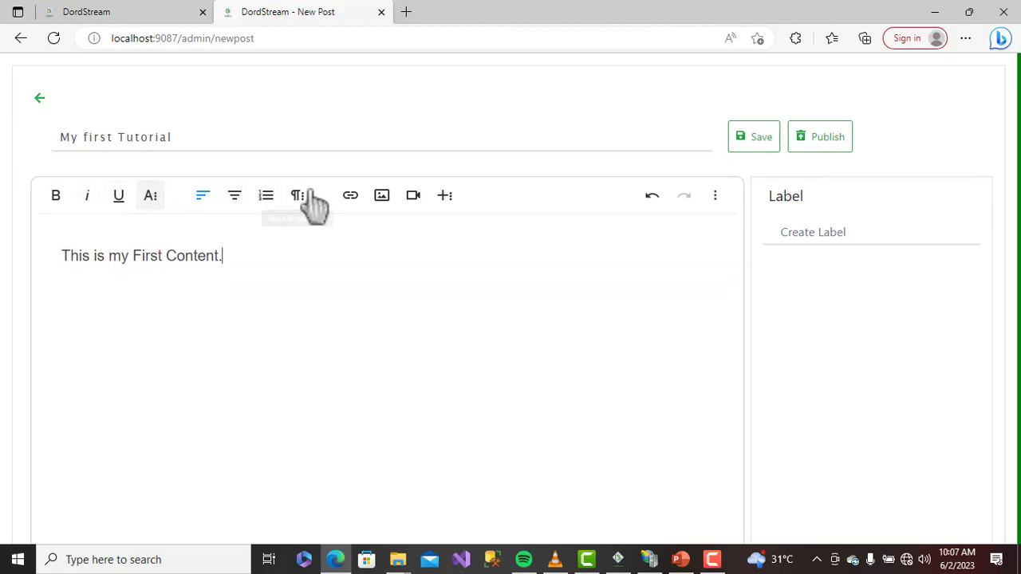
Upload image IMG_20200423_113747_7 into the post beneath its opening sentence
click(381, 198)
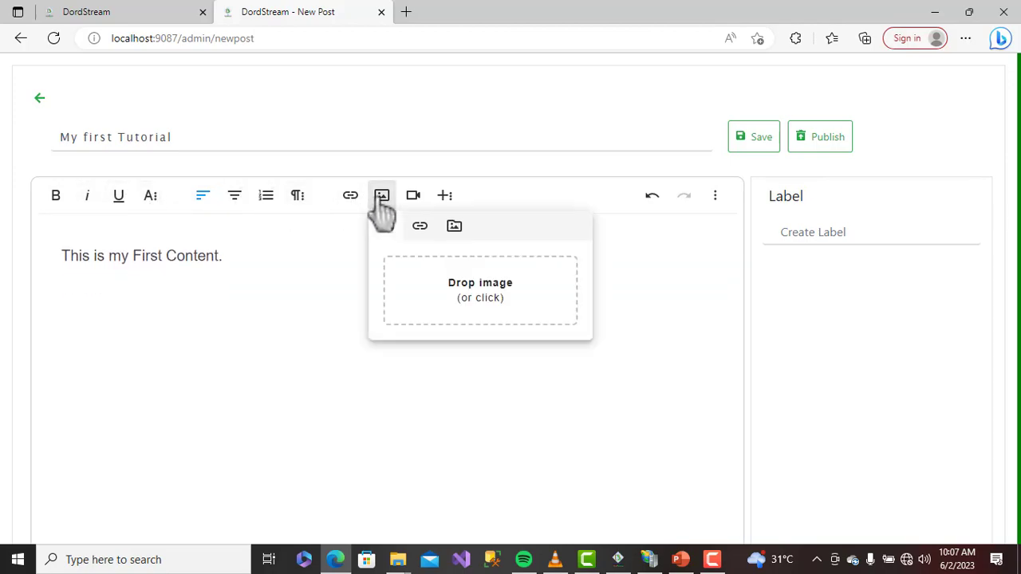
click(511, 294)
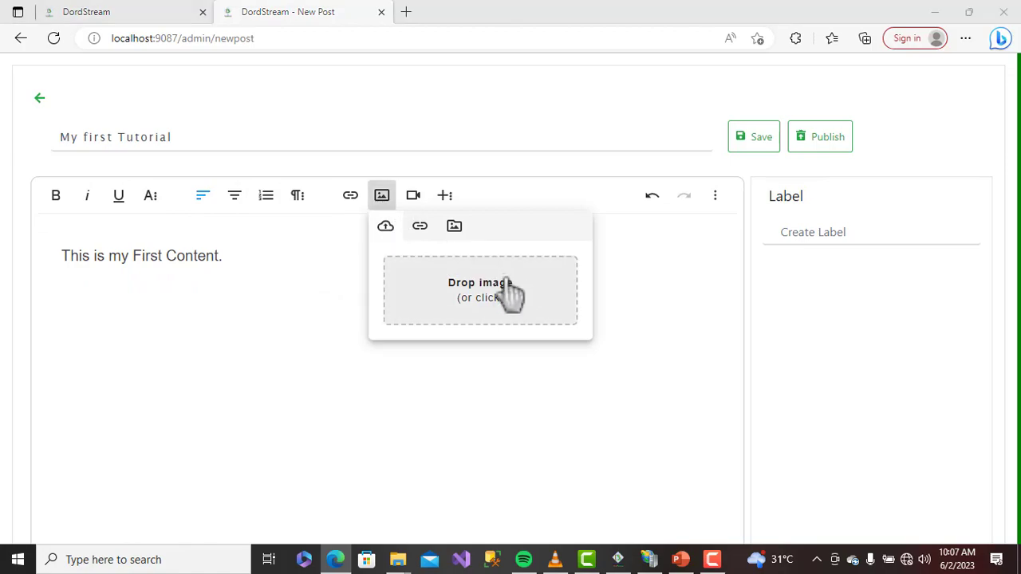
click(181, 214)
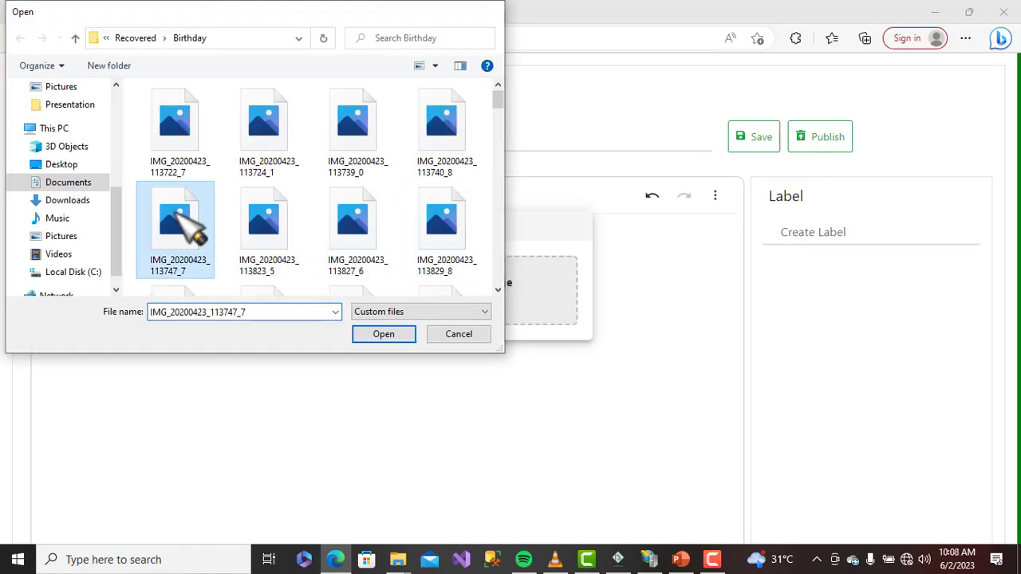
double_click(180, 224)
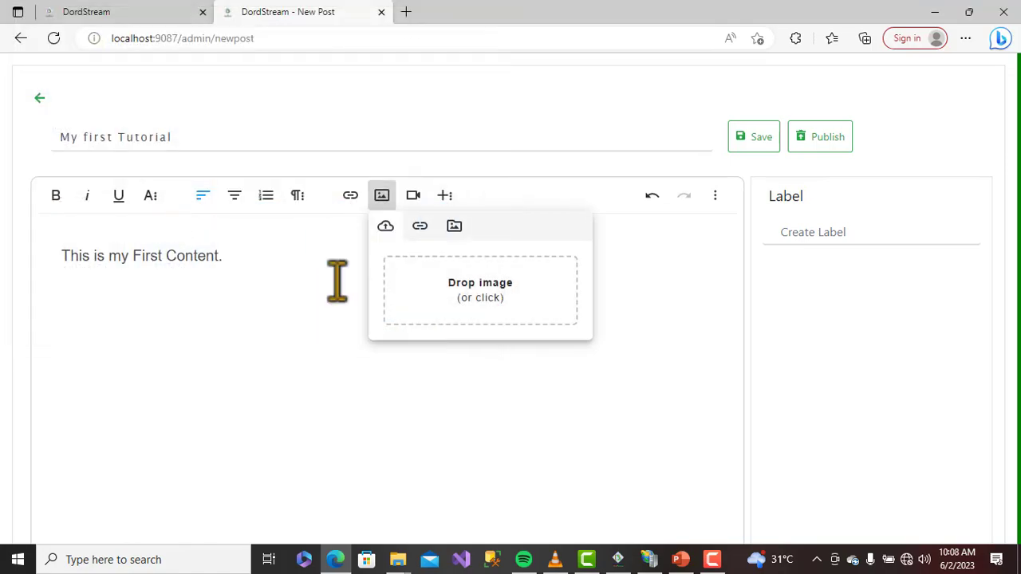
scroll(655, 285, down, 3)
click(655, 285)
scroll(656, 285, up, 3)
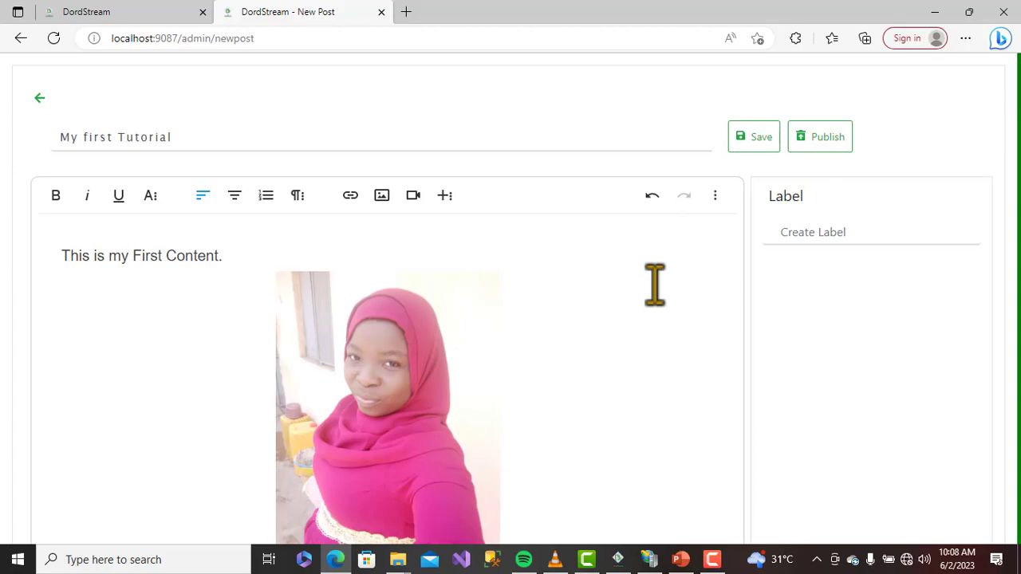
click(784, 232)
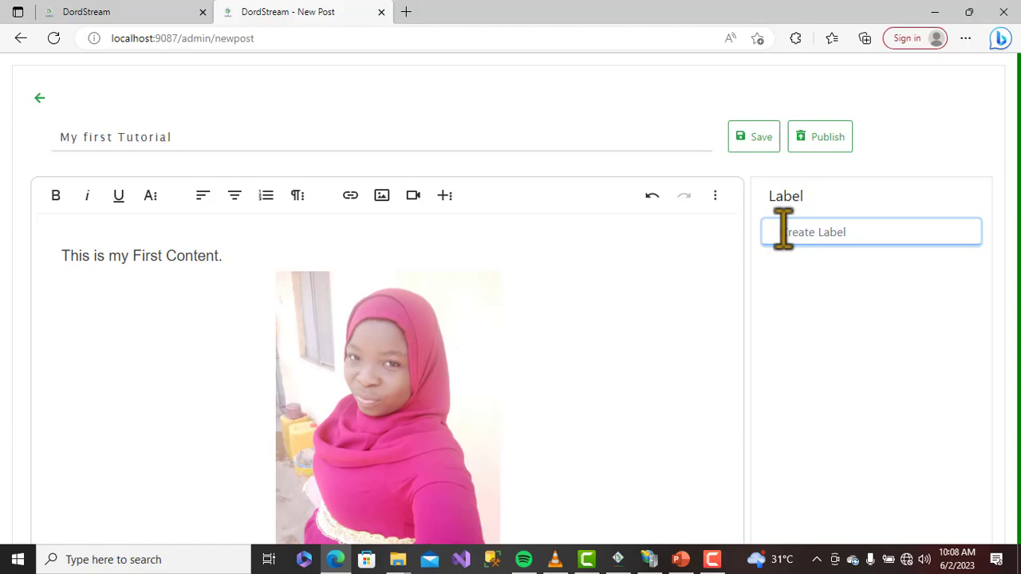
Add the label 'Demo' to My first Tutorial and publish it
text(Demo)
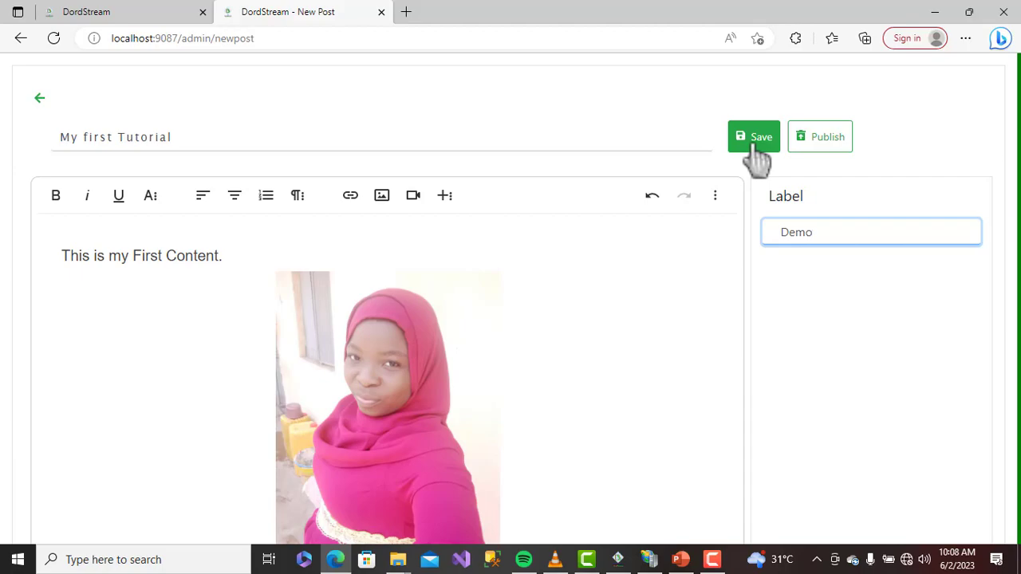
click(828, 138)
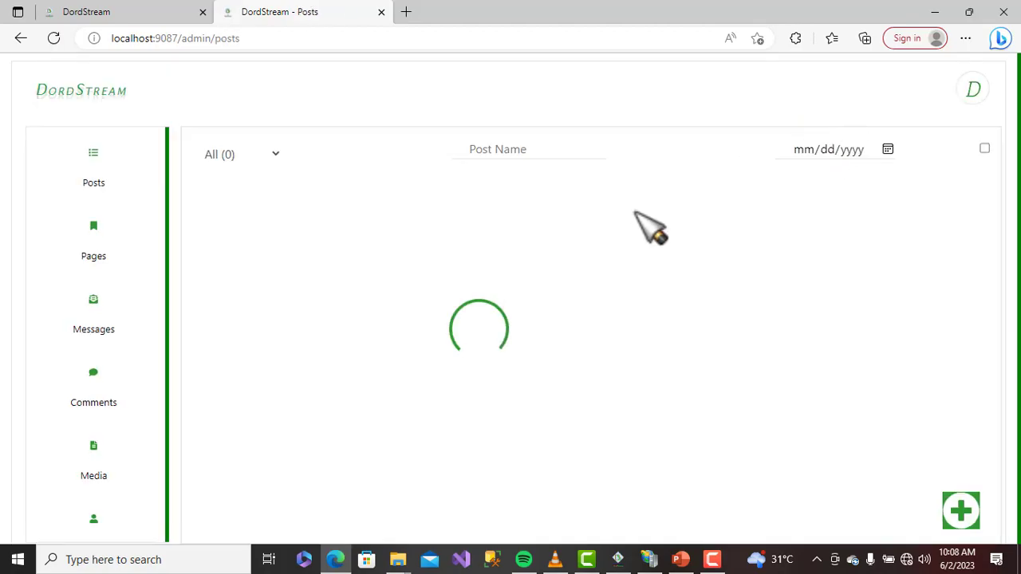
Apply the label 'education' to the My first Tutorial post
click(986, 214)
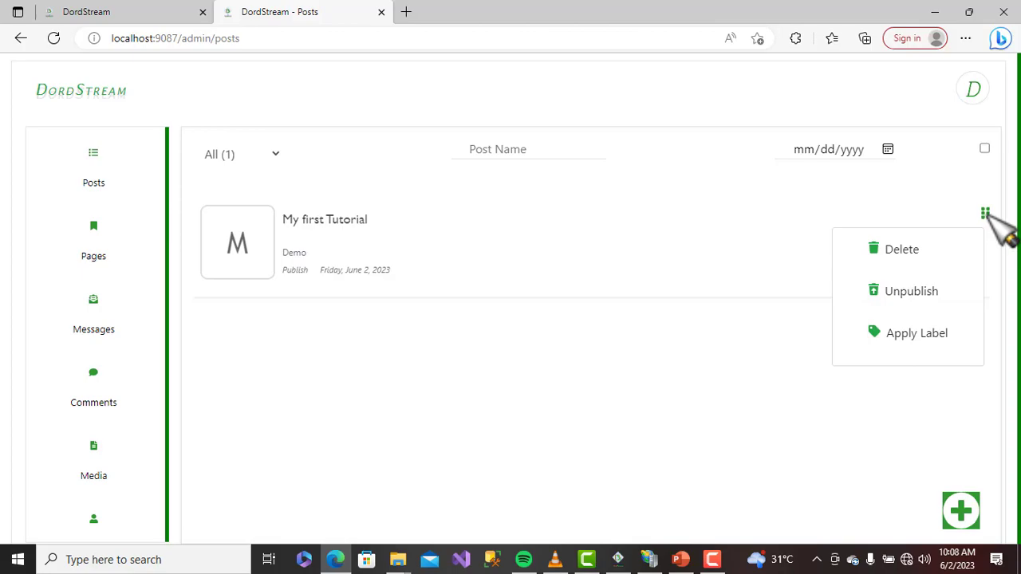
click(926, 335)
click(505, 268)
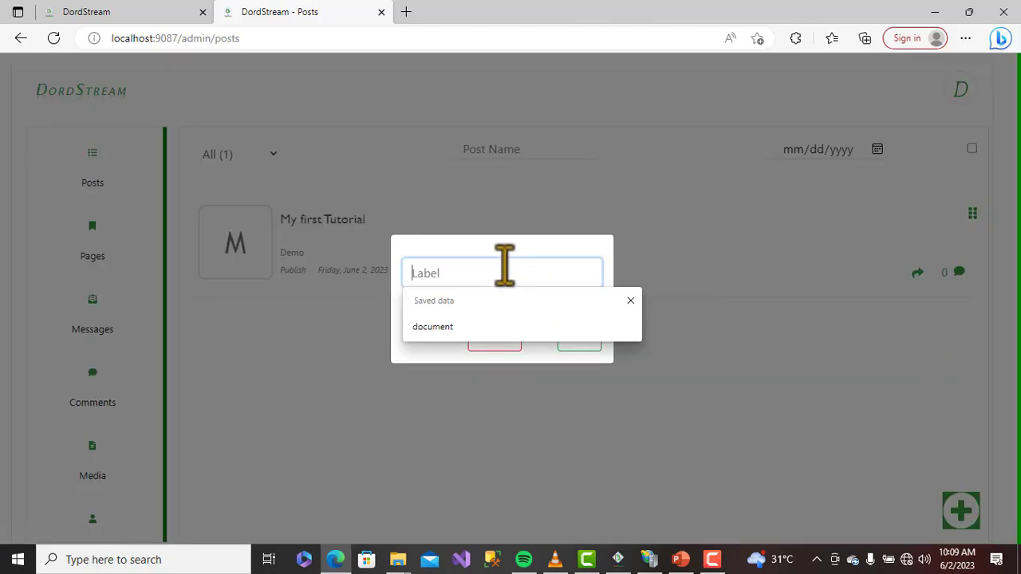
text(De)
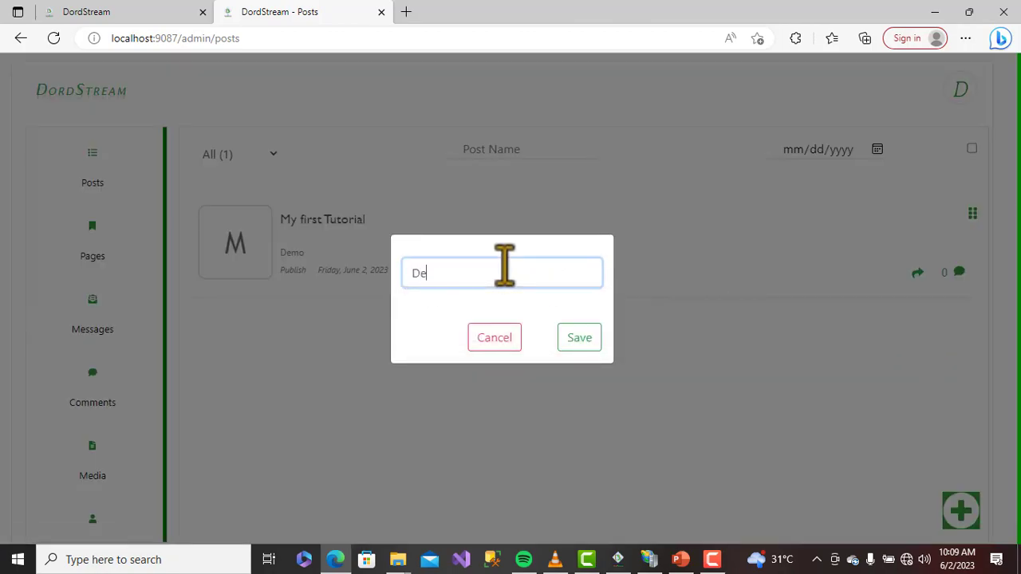
key(BackSpace)
key(BackSpace)
text(d)
key(BackSpace)
text(edication)
key(BackSpace)
key(BackSpace)
key(BackSpace)
key(BackSpace)
key(BackSpace)
key(BackSpace)
key(BackSpace)
text(ucation)
click(586, 343)
View the post's sharing options and filter the list by date to June 2, 2023
double_click(280, 254)
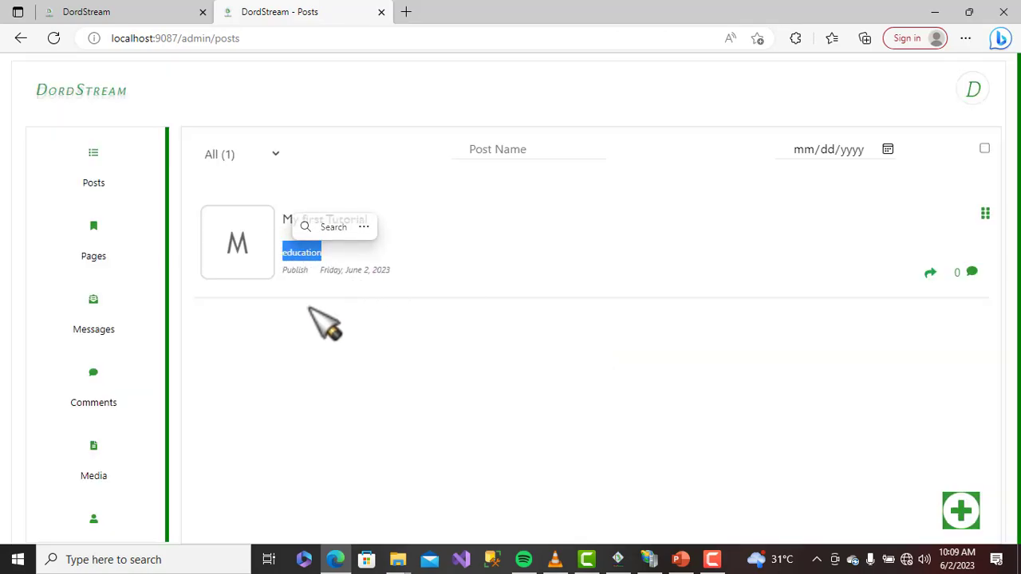
click(929, 272)
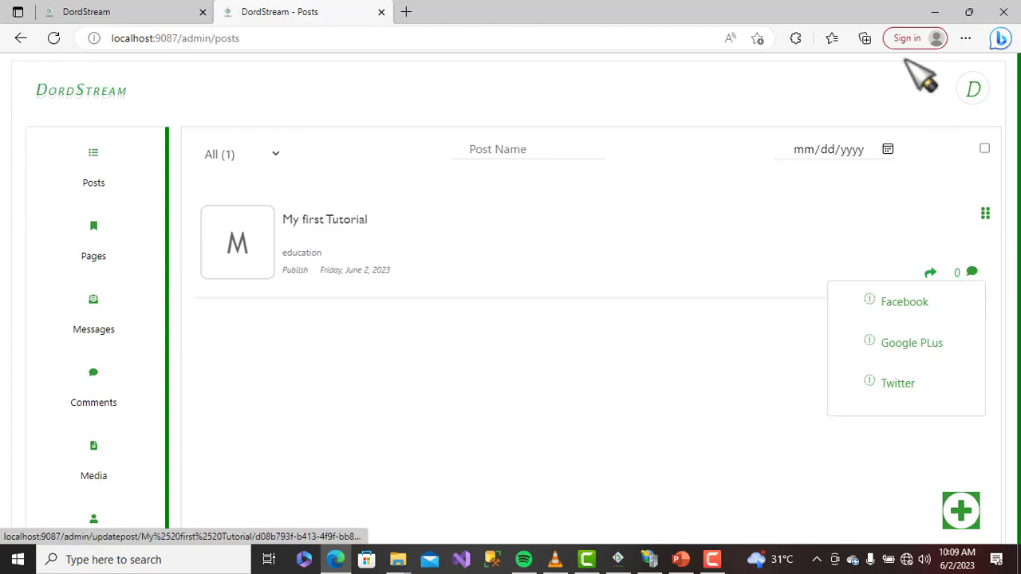
click(888, 149)
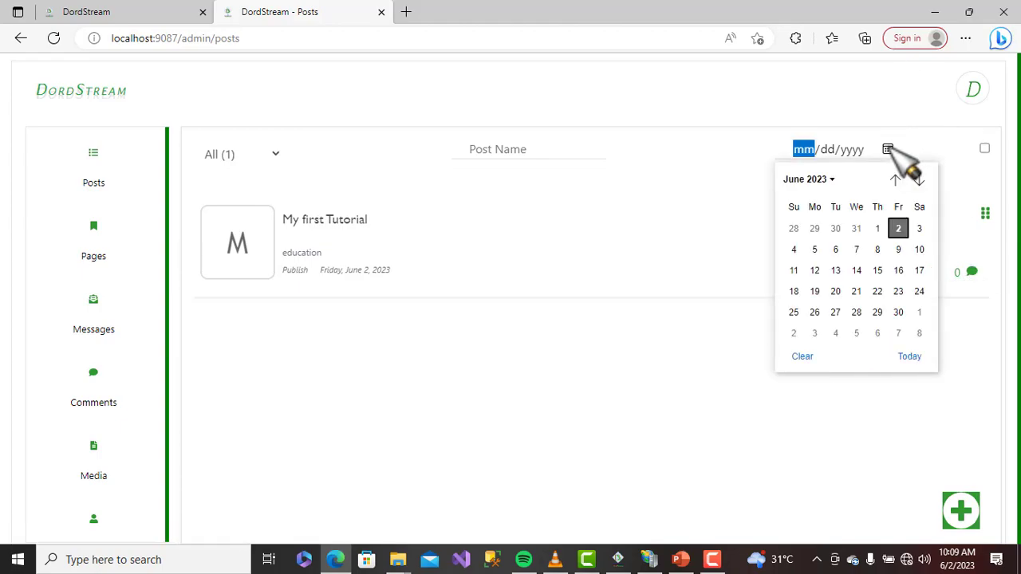
click(877, 228)
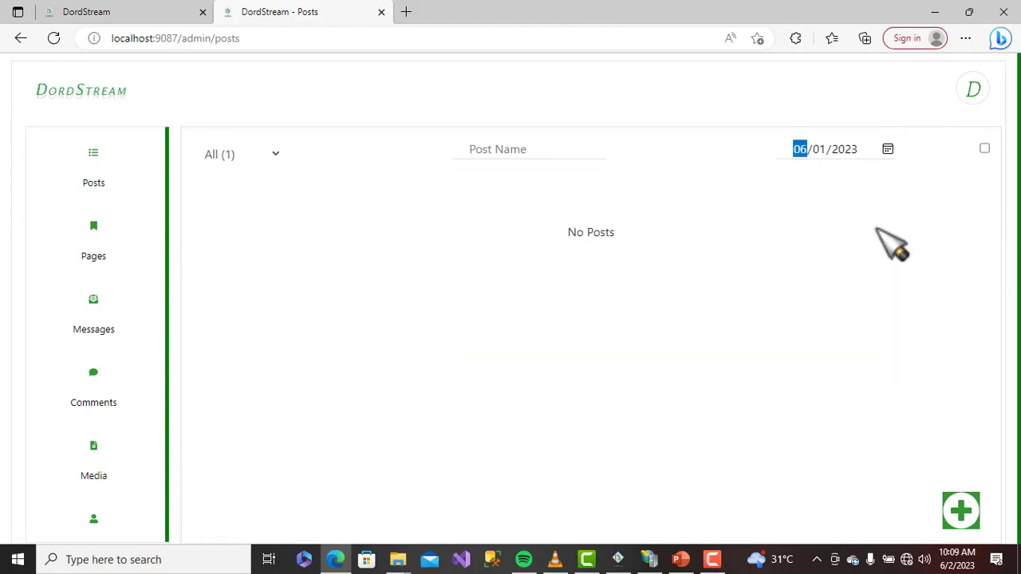
click(888, 149)
click(900, 228)
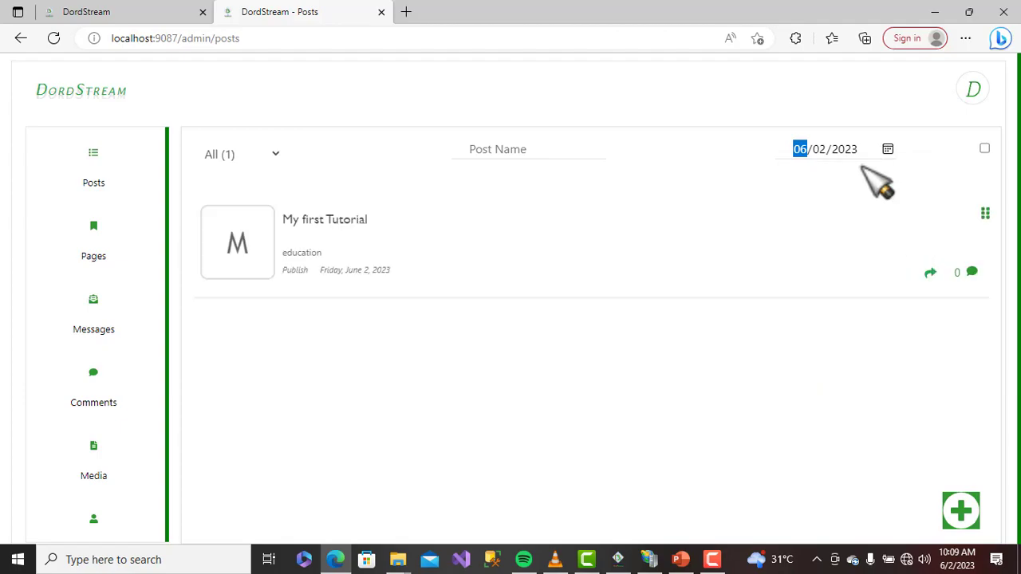
Try the post name search and select-all checkbox, then clear both
click(514, 149)
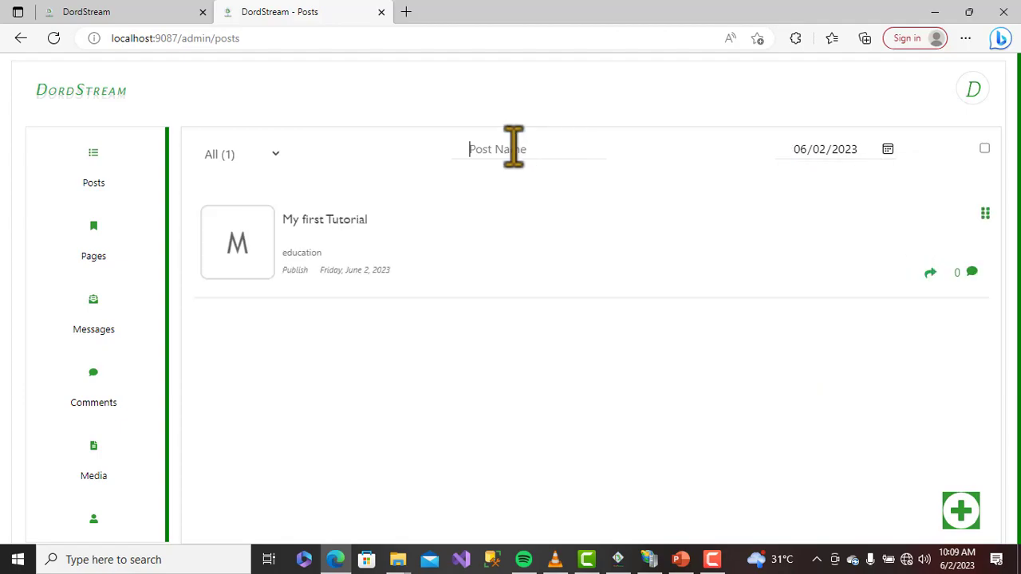
text(mty)
key(BackSpace)
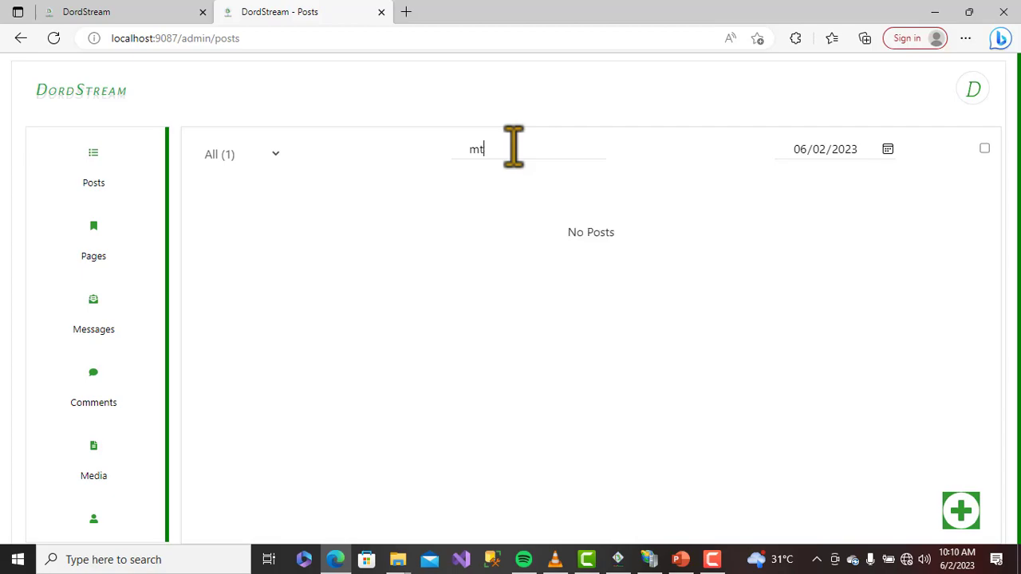
key(BackSpace)
key(BackSpace)
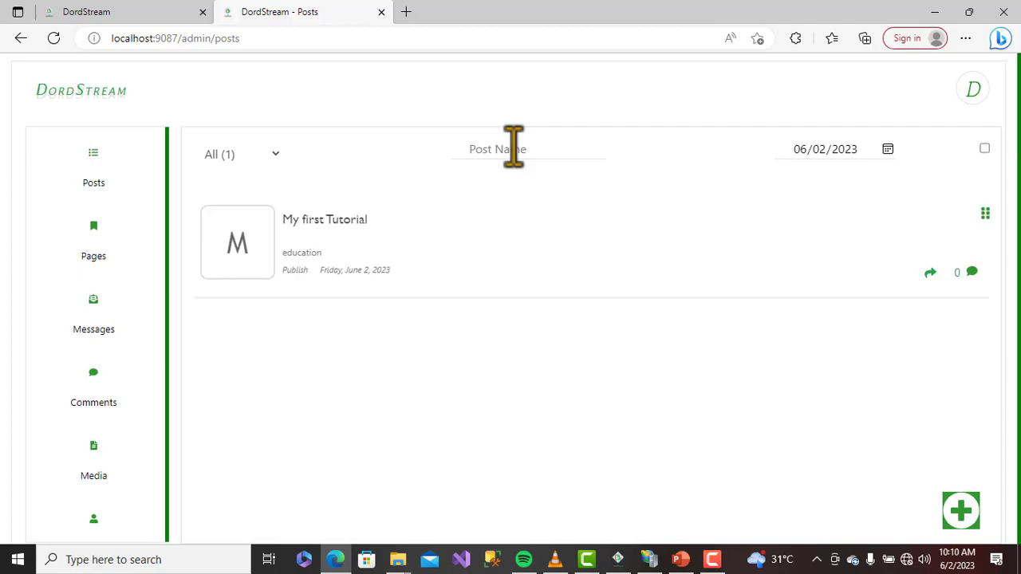
click(984, 148)
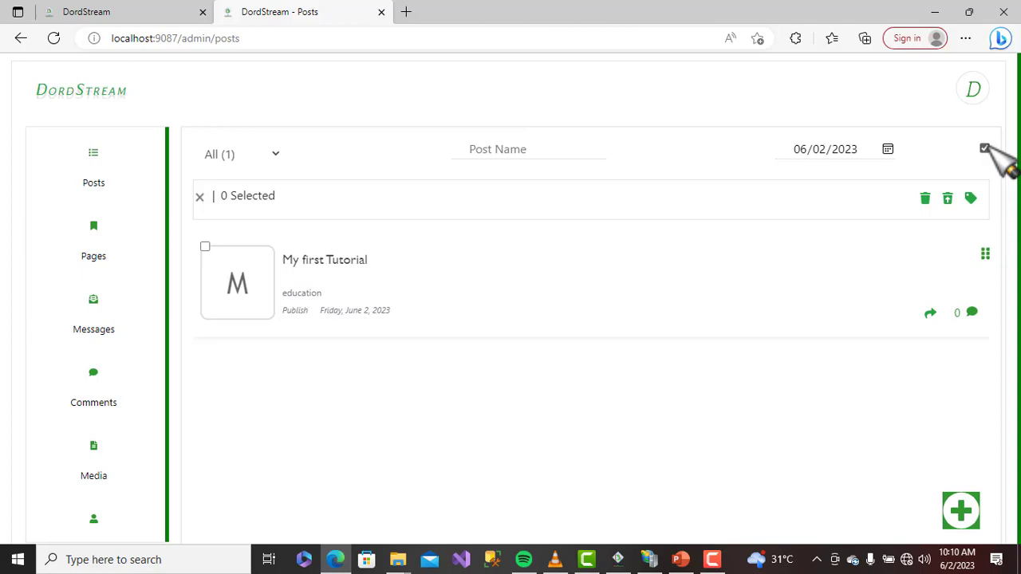
click(200, 196)
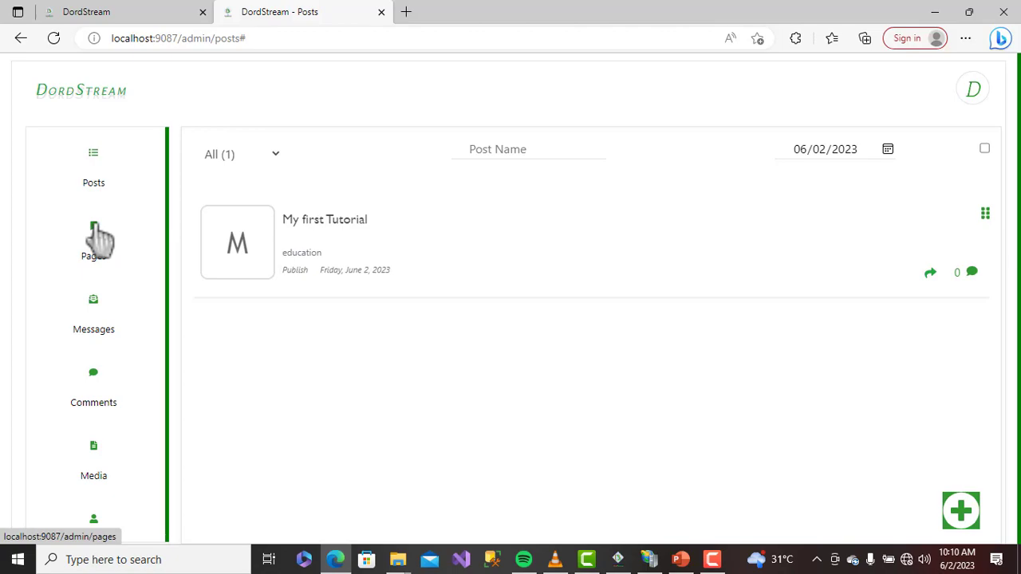
click(99, 238)
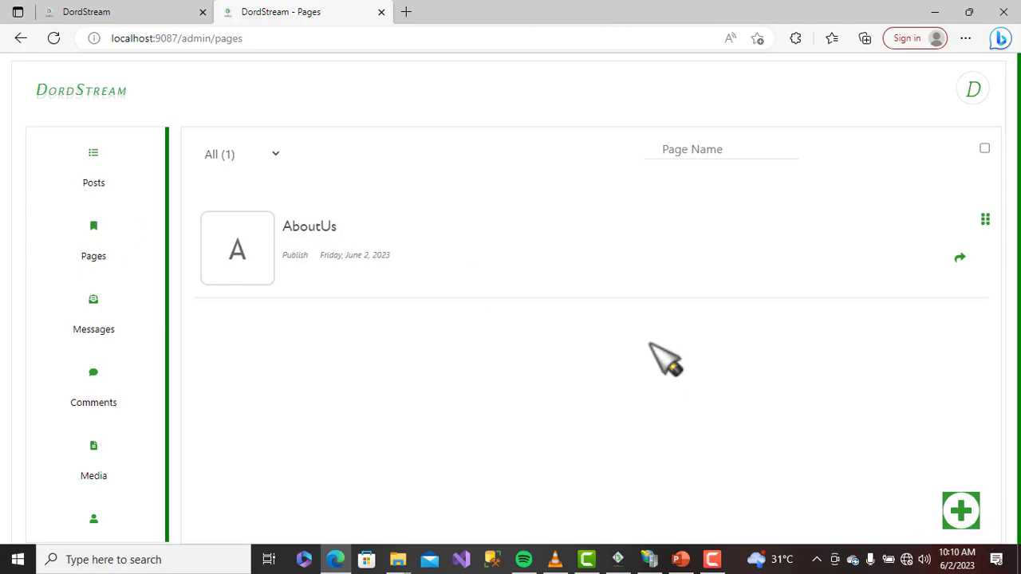
Create a new page titled 'Contact Us'
click(967, 512)
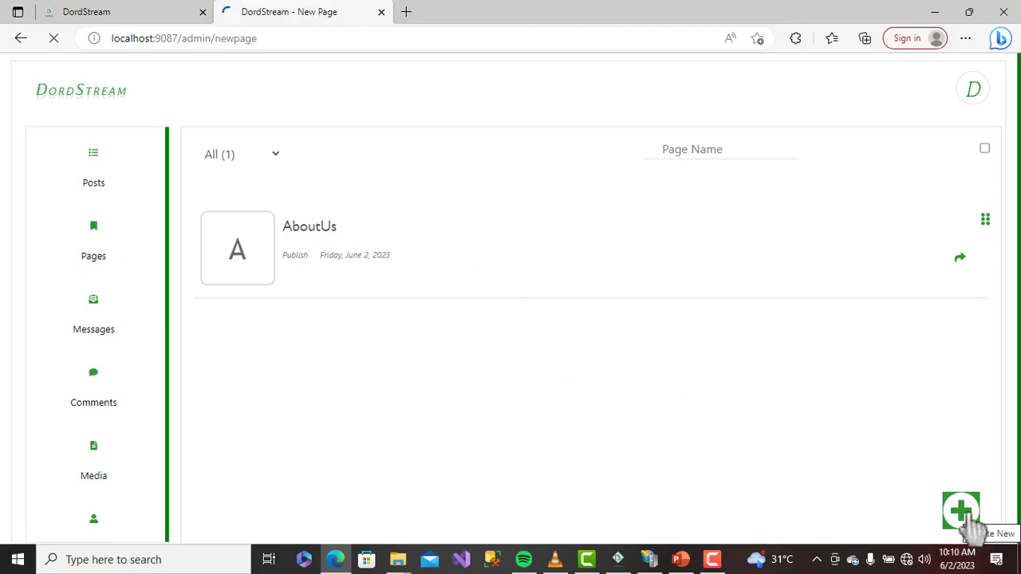
click(207, 138)
text(Contact Us)
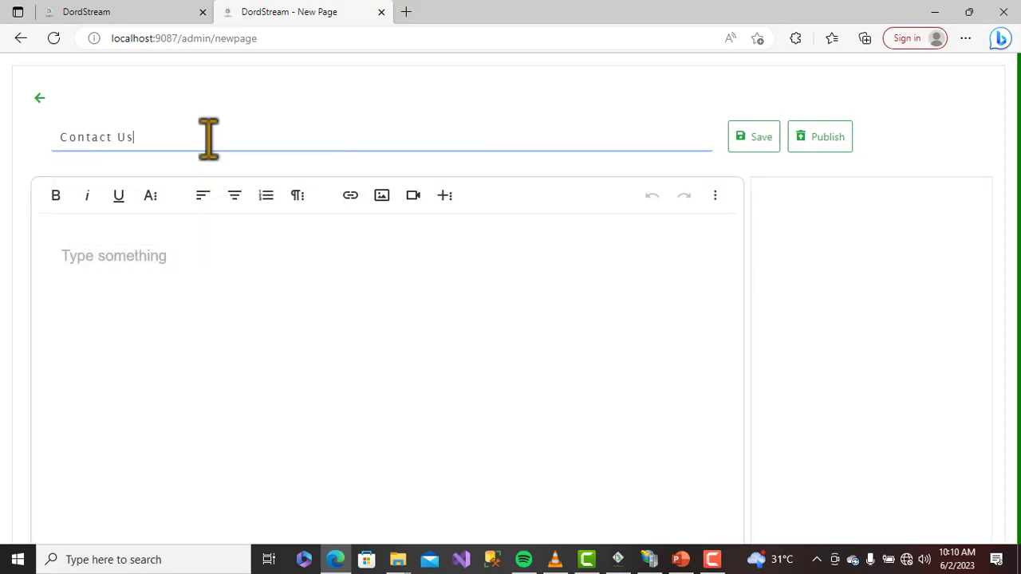
Write a body inviting visitors to contact the site through its e-mail address
click(228, 271)
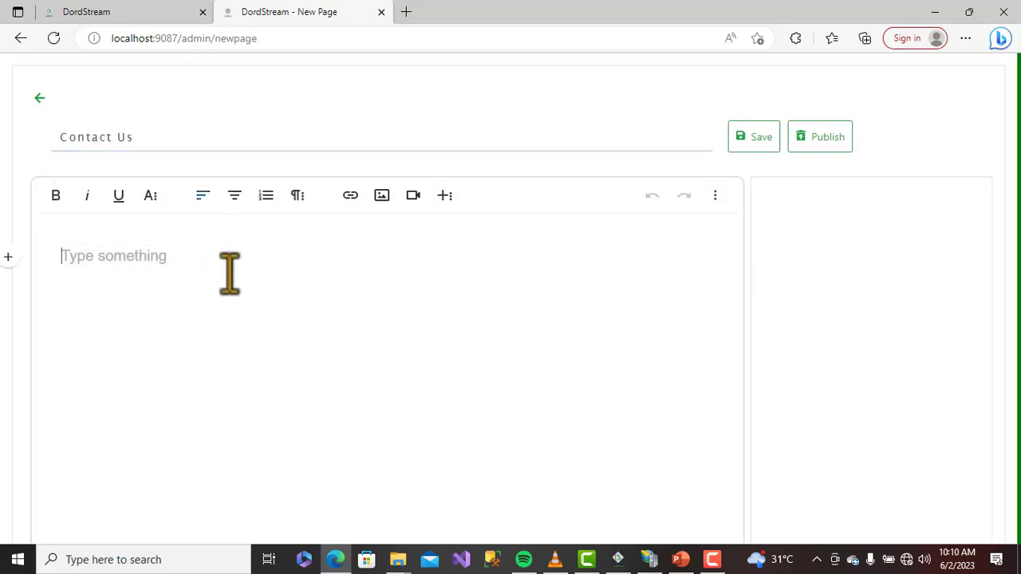
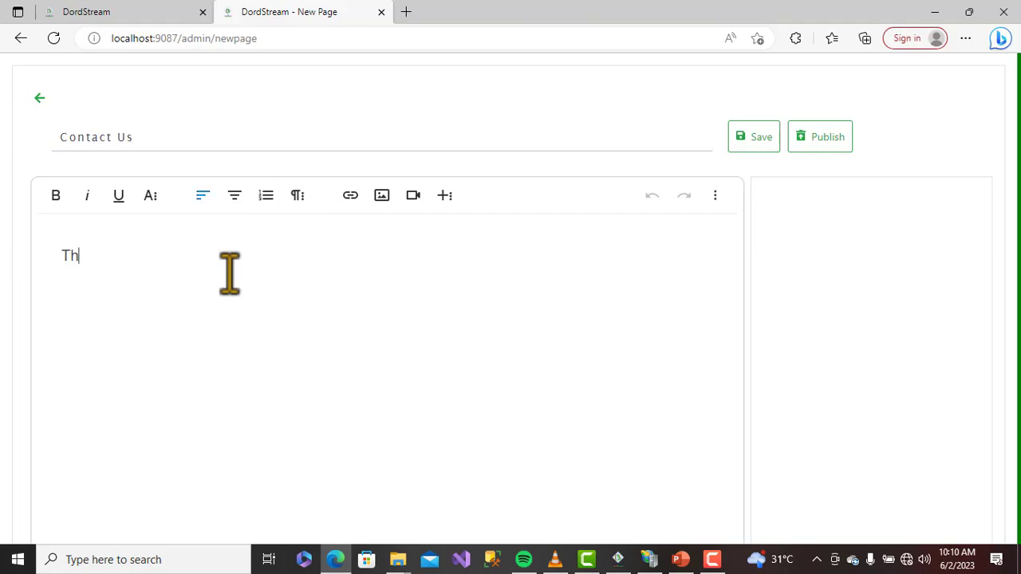
key(BackSpace)
key(BackSpace)
key(BackSpace)
key(BackSpace)
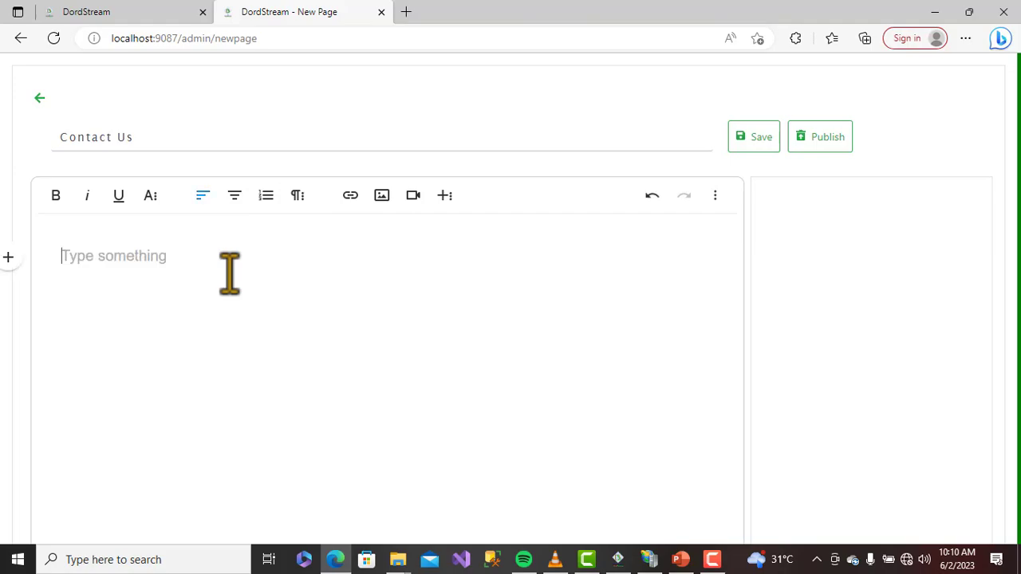
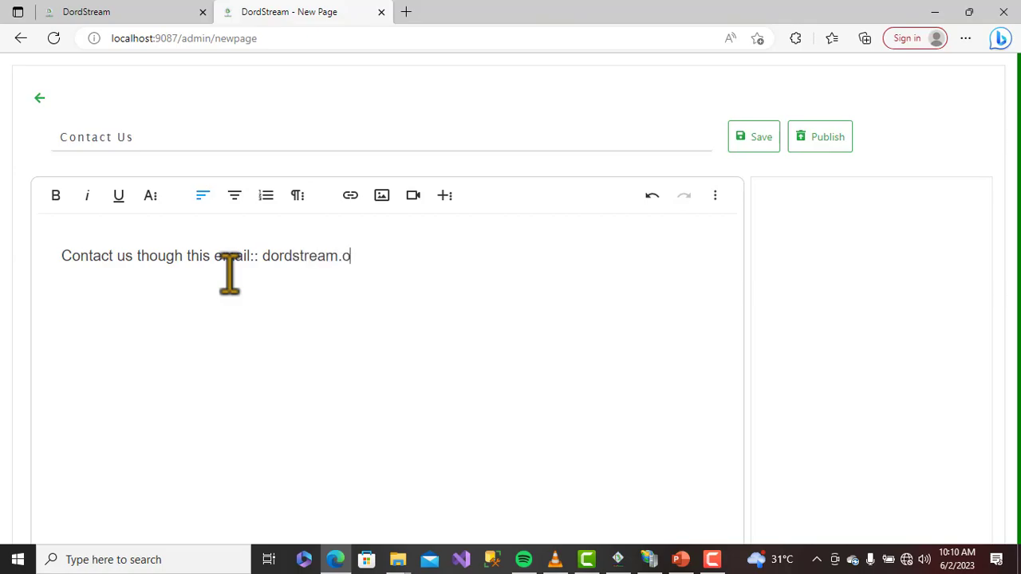
key(Left)
key(Left)
key(Left)
key(Left)
key(Left)
key(Left)
key(BackSpace)
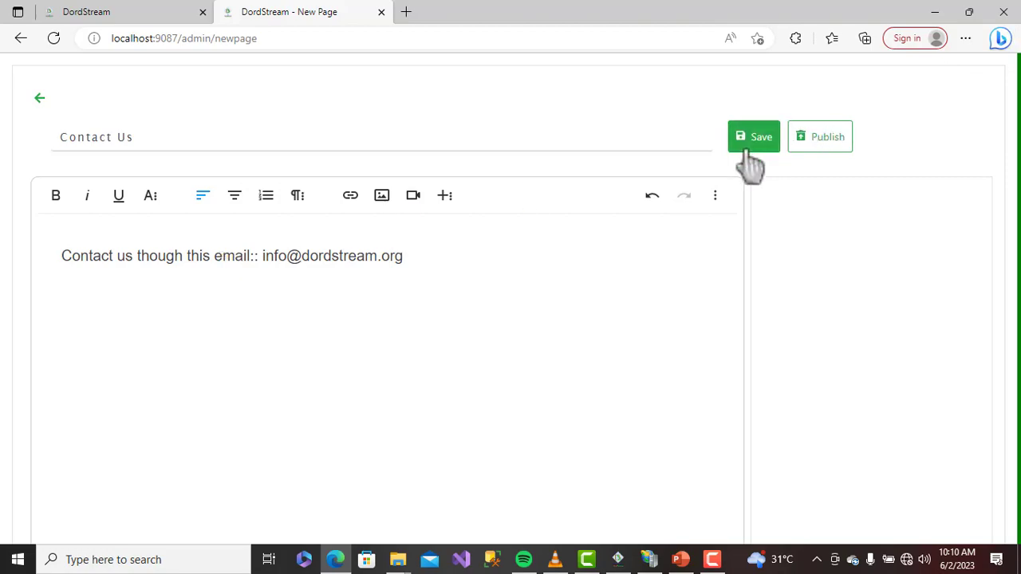
Publish Contact Us, confirm it appears beside AboutUs in Pages, and open Messages
click(820, 137)
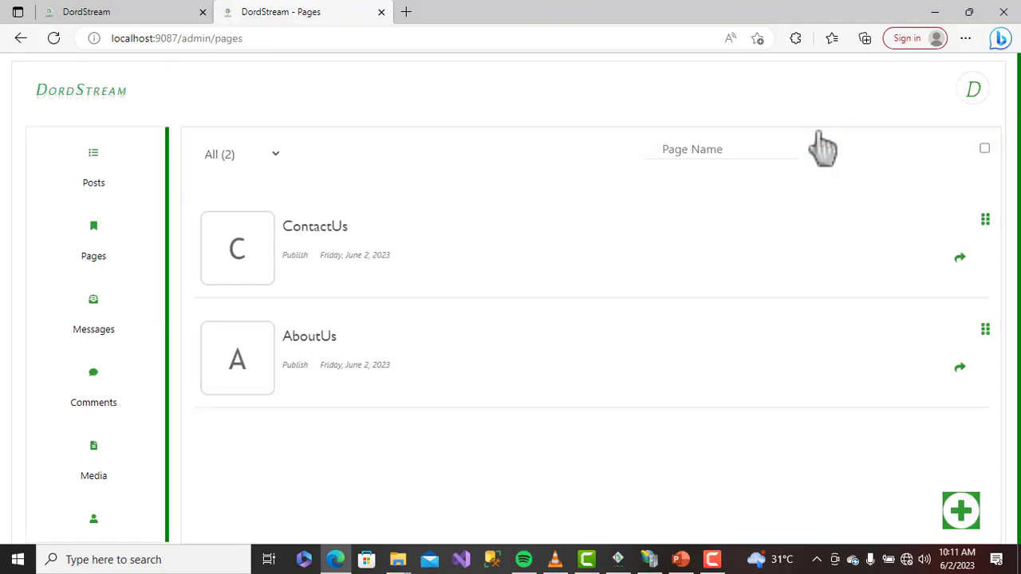
scroll(611, 268, down, 1)
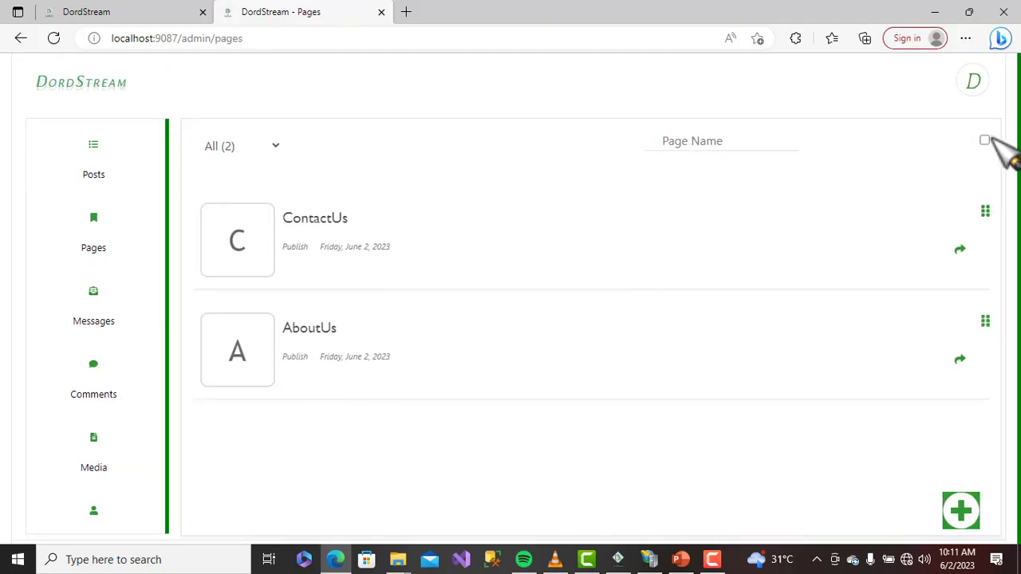
click(96, 295)
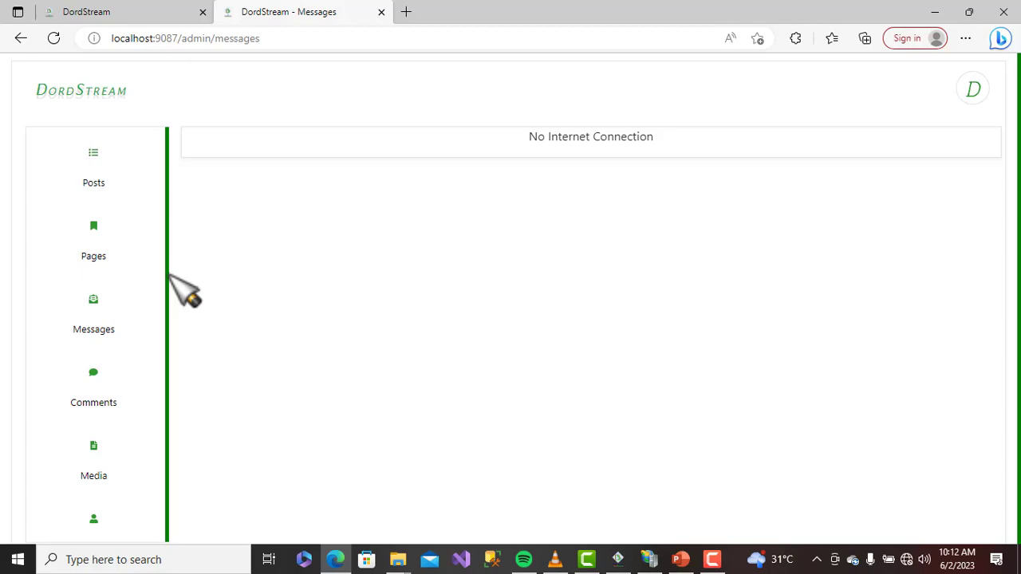
scroll(103, 375, down, 3)
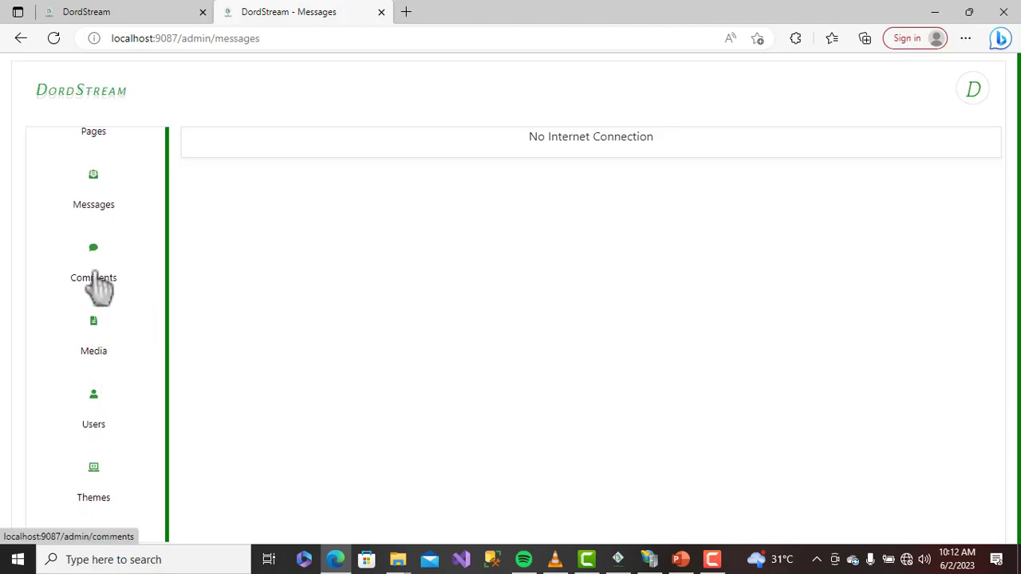
click(95, 262)
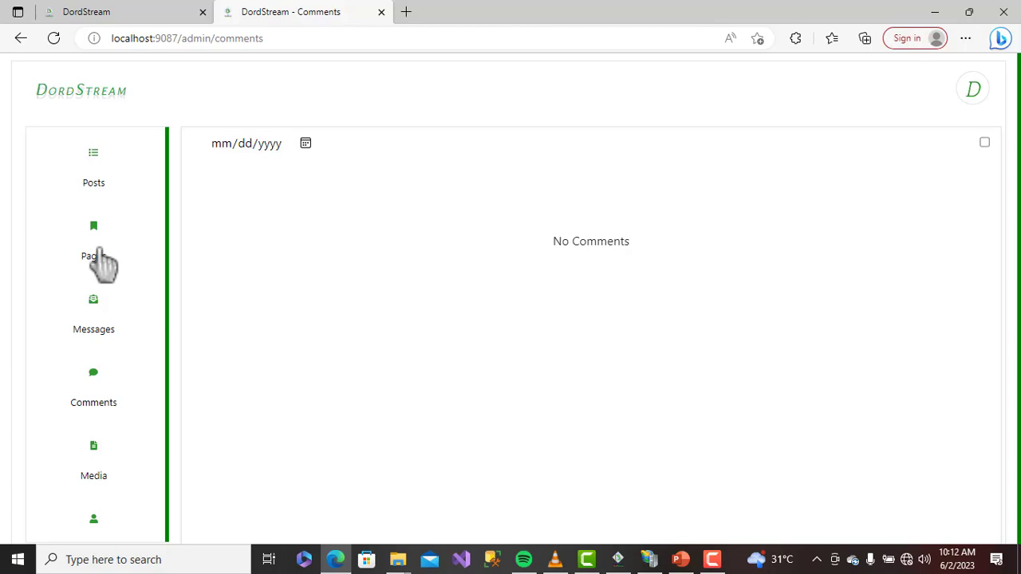
scroll(98, 258, down, 2)
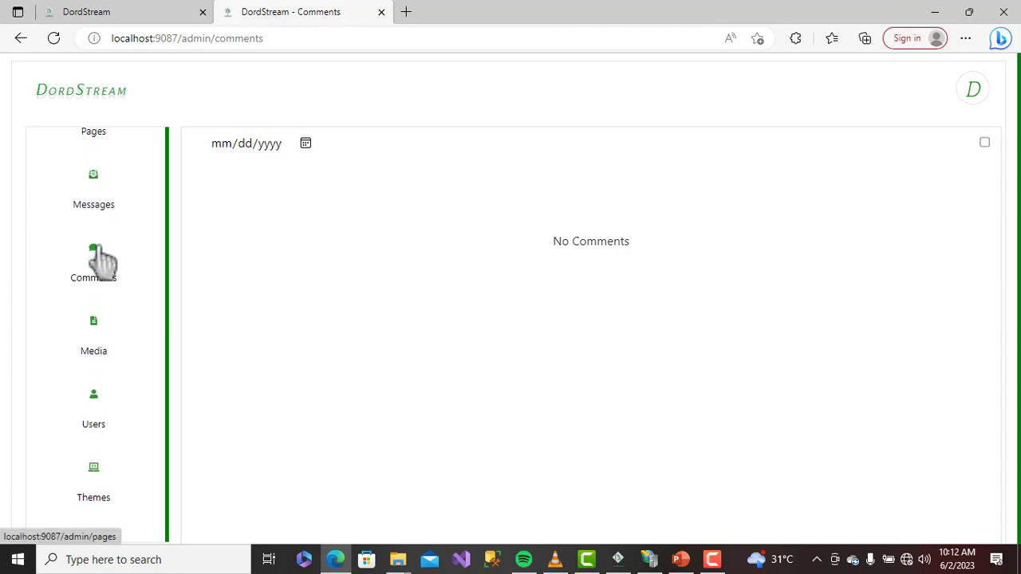
click(102, 333)
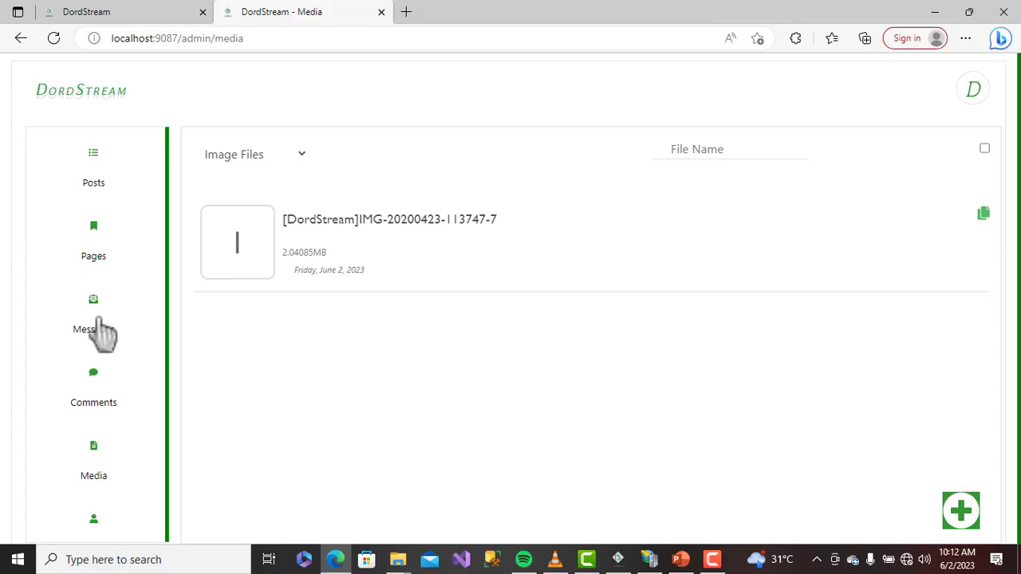
Upload IMG_20200423_123513_8.jpg as a new media file and return to the Media list
click(961, 513)
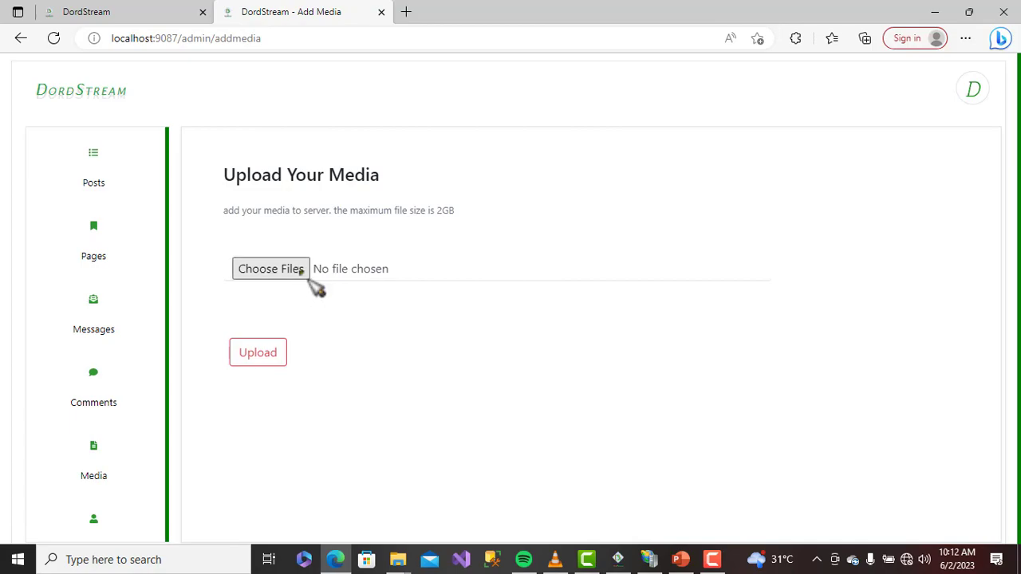
click(301, 270)
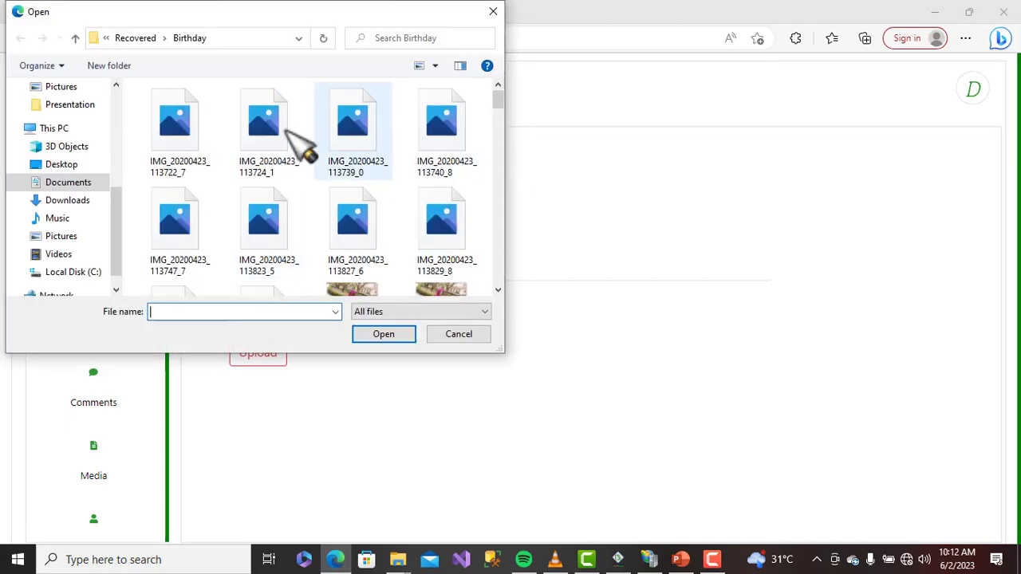
scroll(335, 236, down, 2)
scroll(319, 215, down, 2)
scroll(329, 223, down, 3)
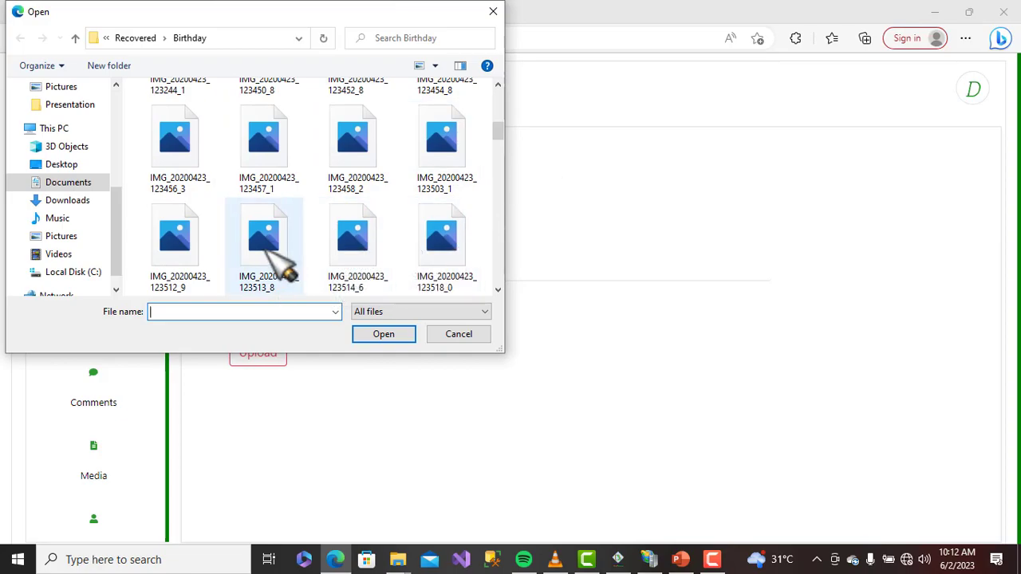
click(270, 239)
click(382, 333)
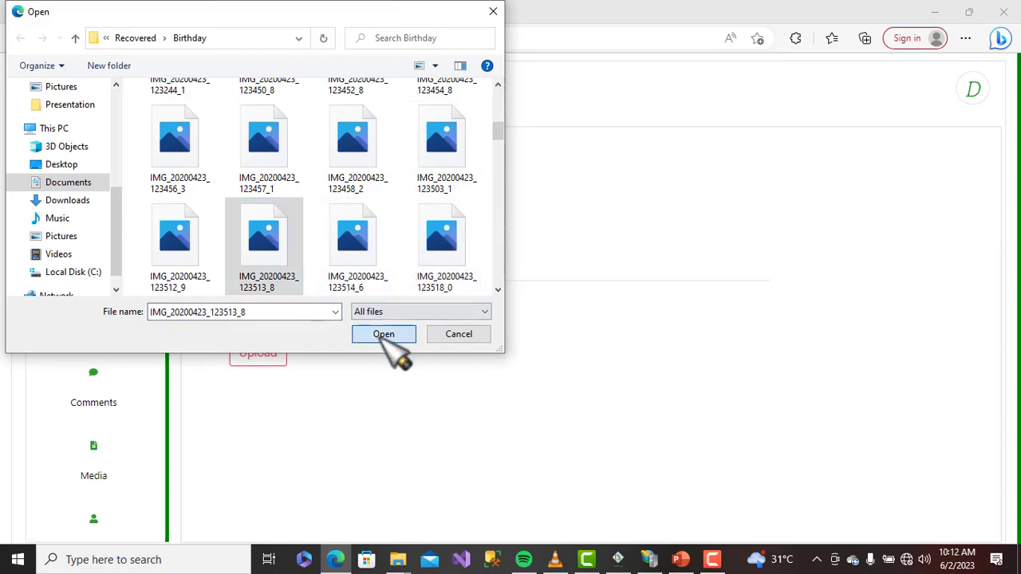
click(263, 355)
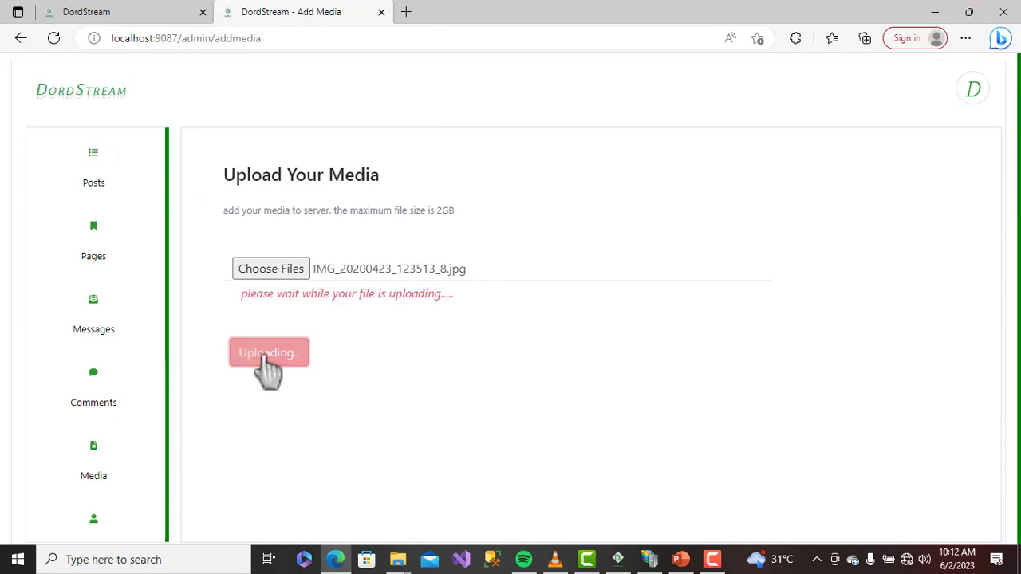
click(95, 466)
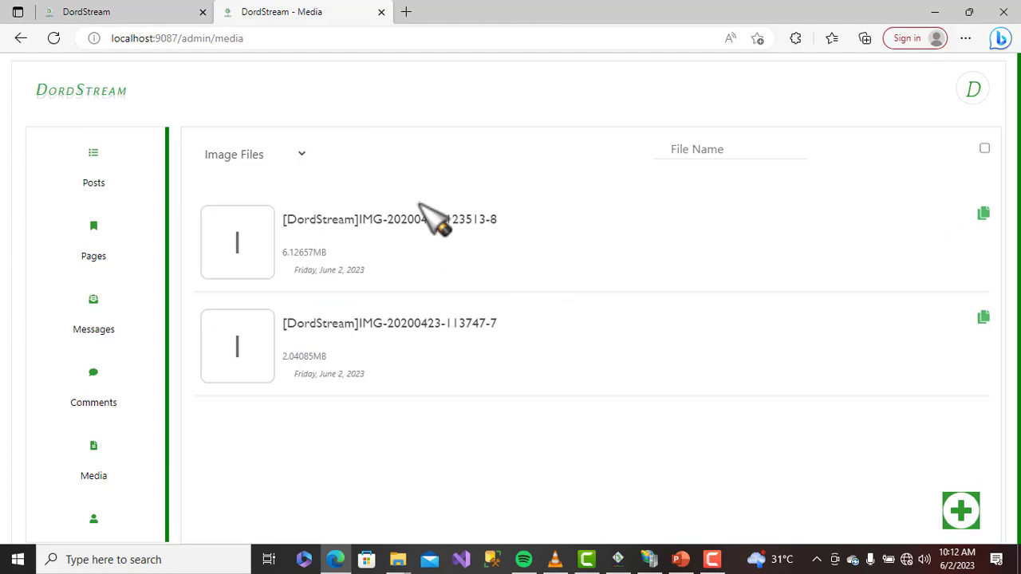
click(986, 149)
click(205, 248)
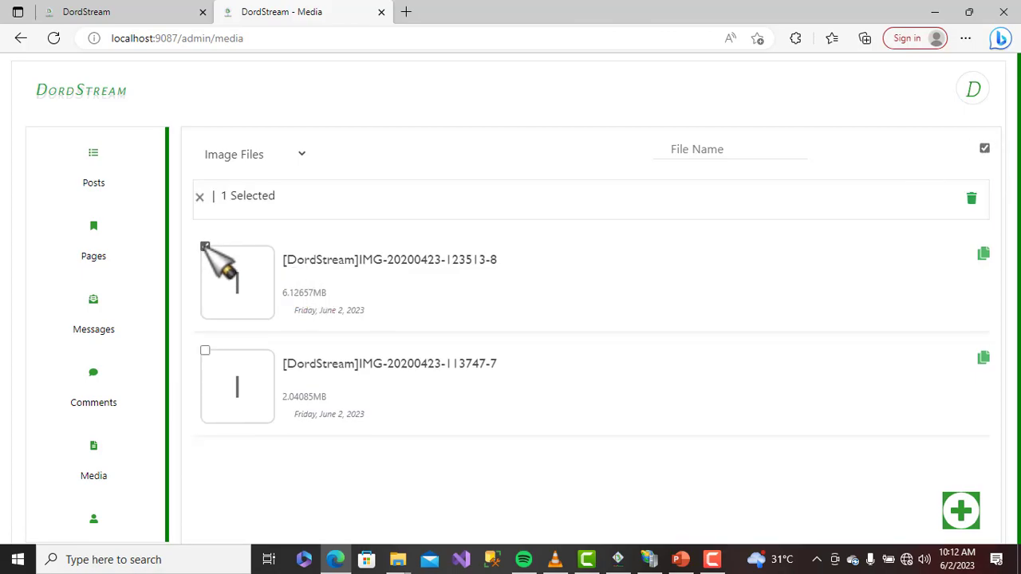
click(205, 351)
click(205, 351)
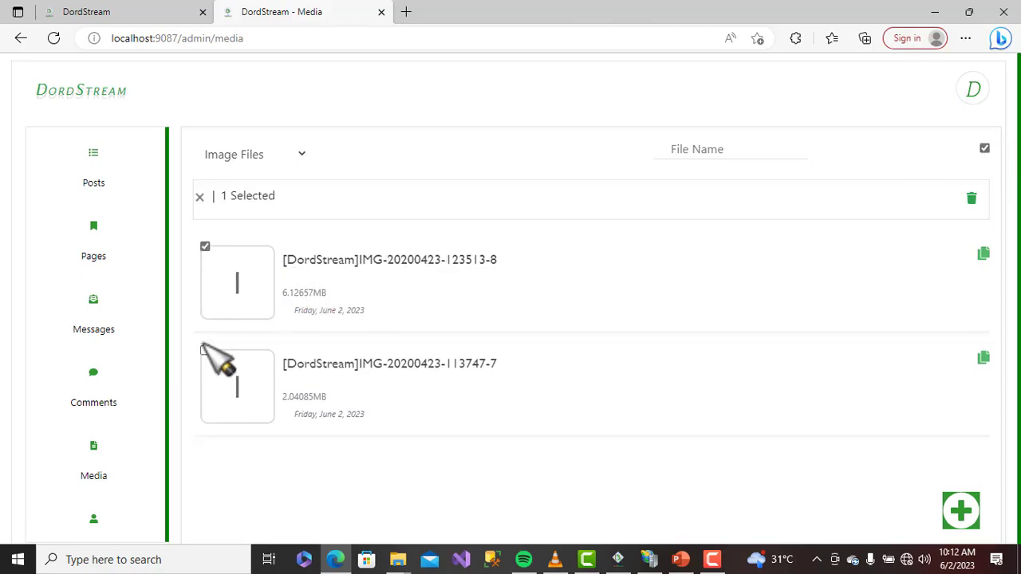
click(205, 247)
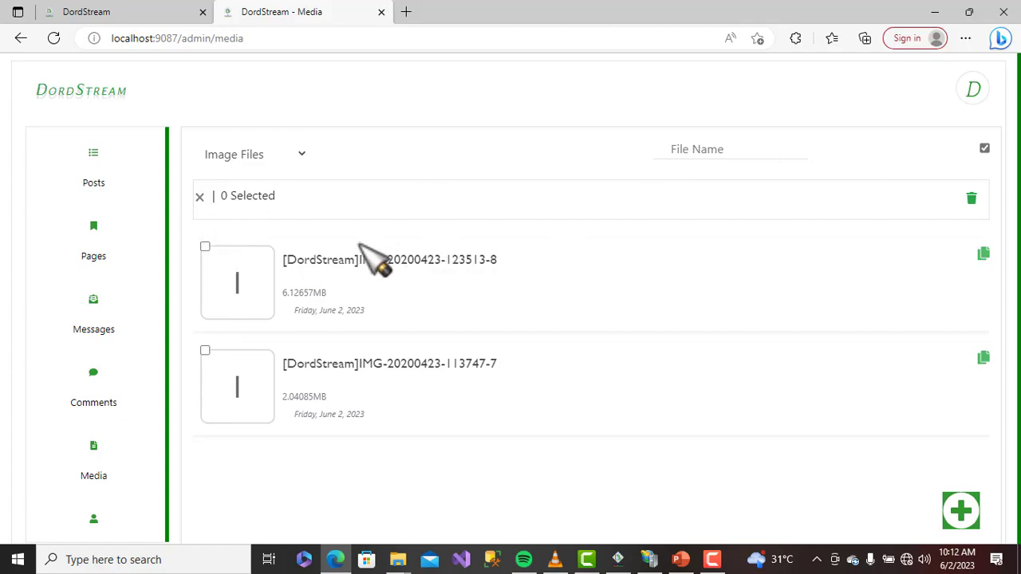
click(985, 148)
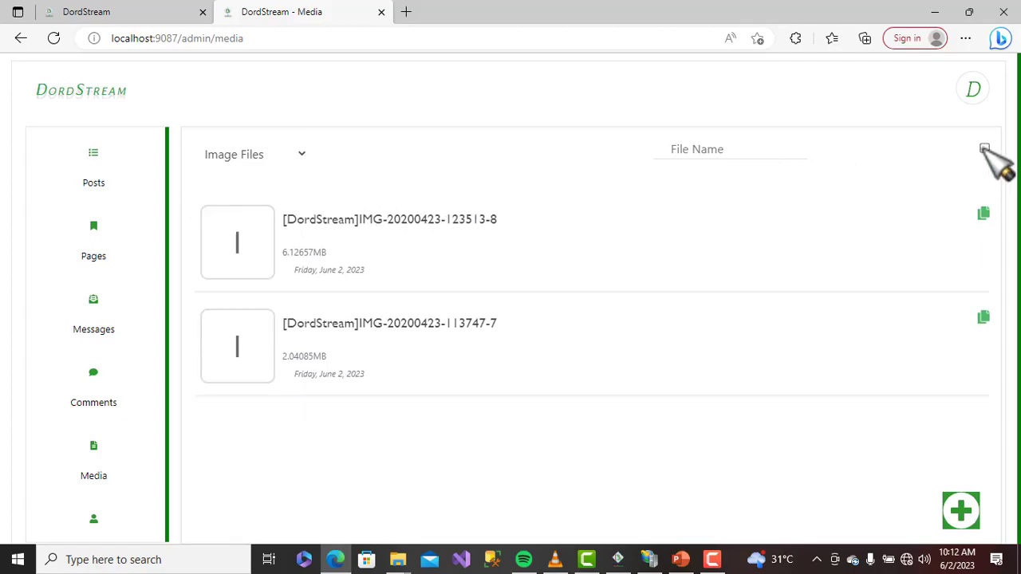
click(985, 148)
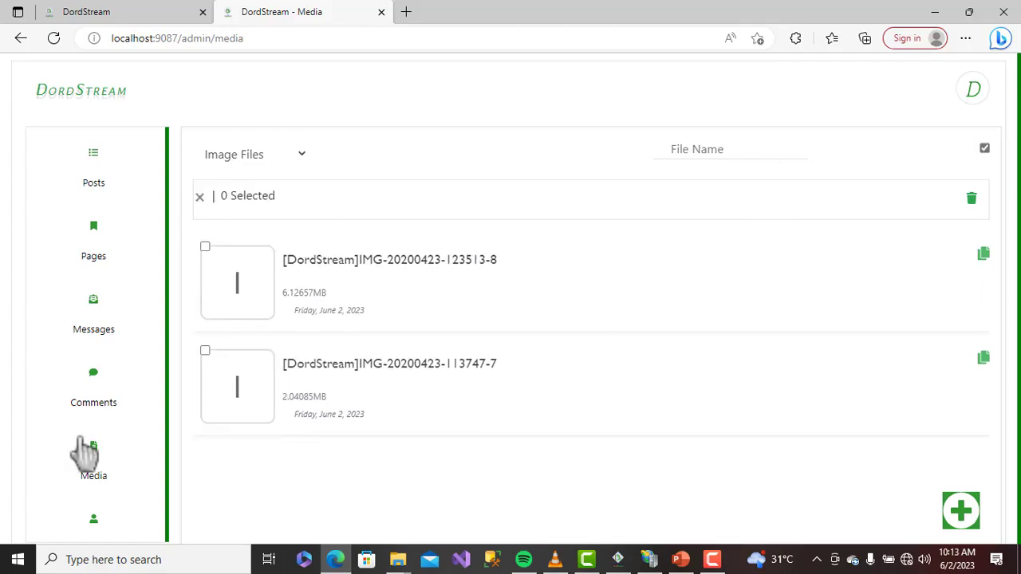
click(205, 351)
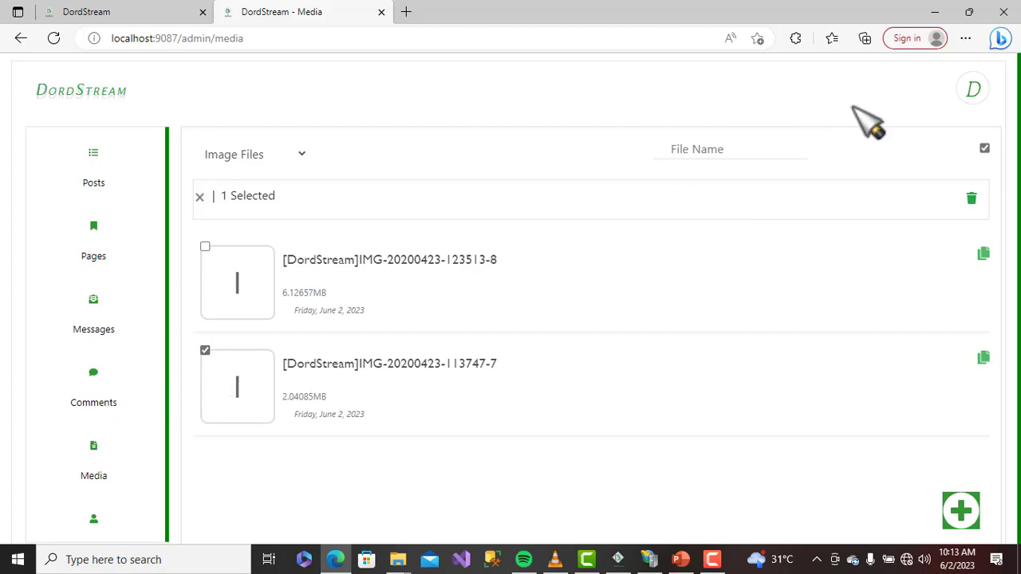
click(972, 198)
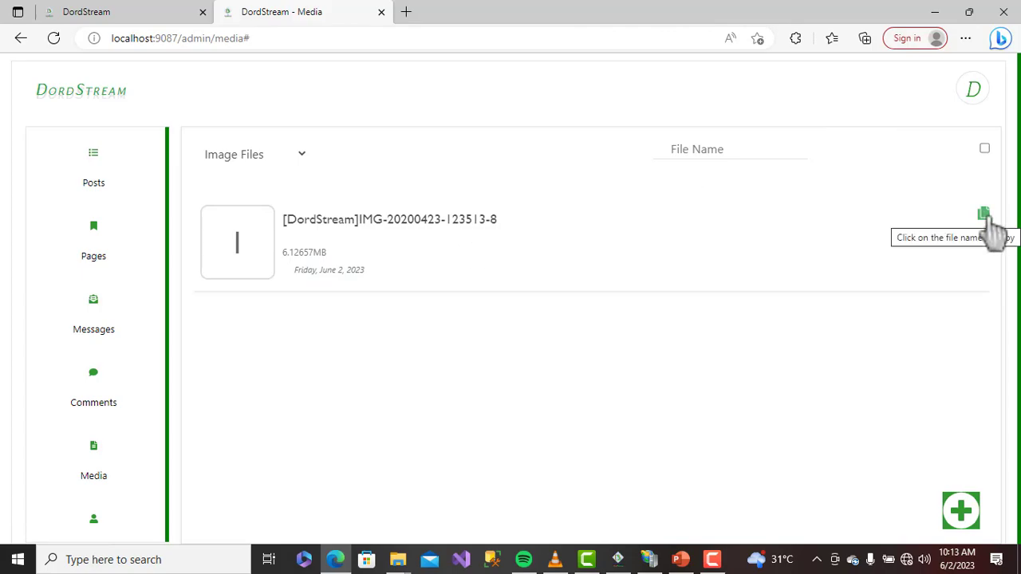
click(987, 217)
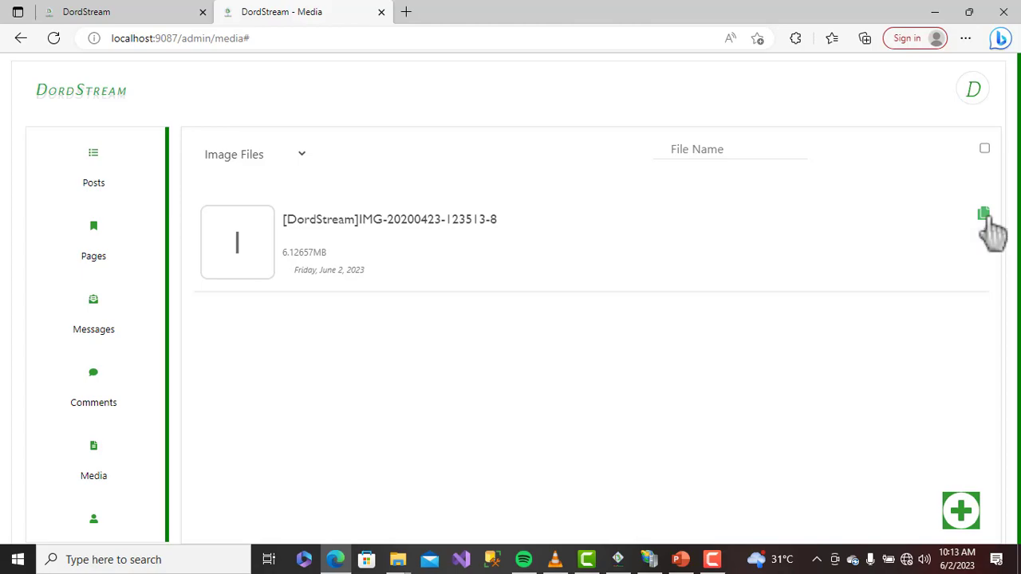
click(658, 126)
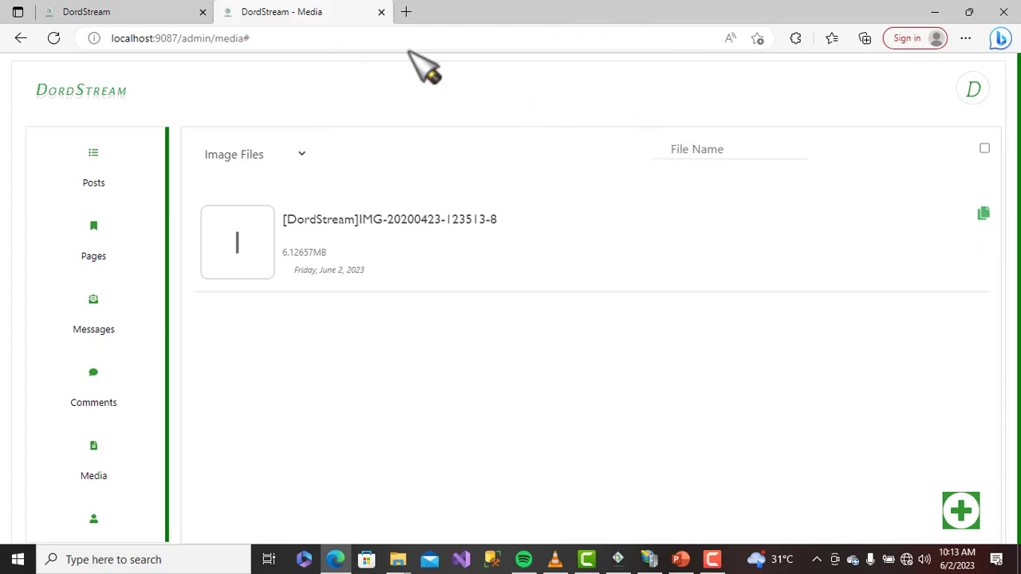
click(408, 13)
right_click(429, 36)
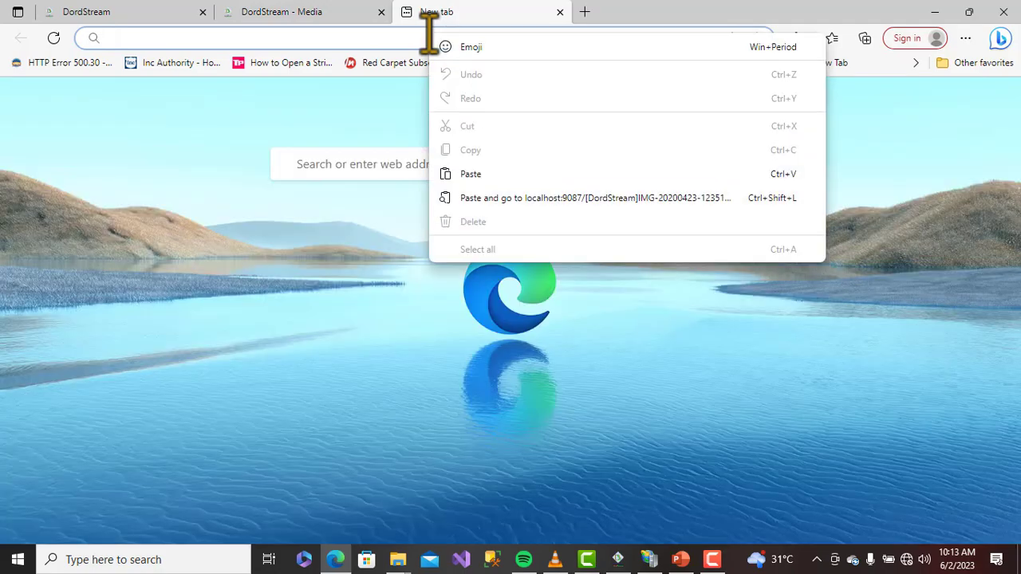
right_click(343, 36)
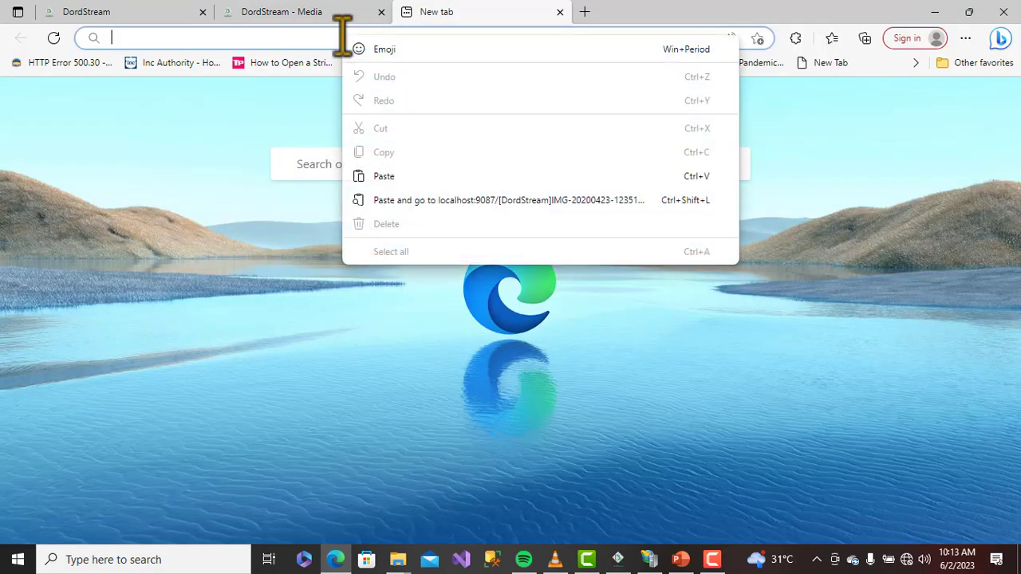
click(411, 174)
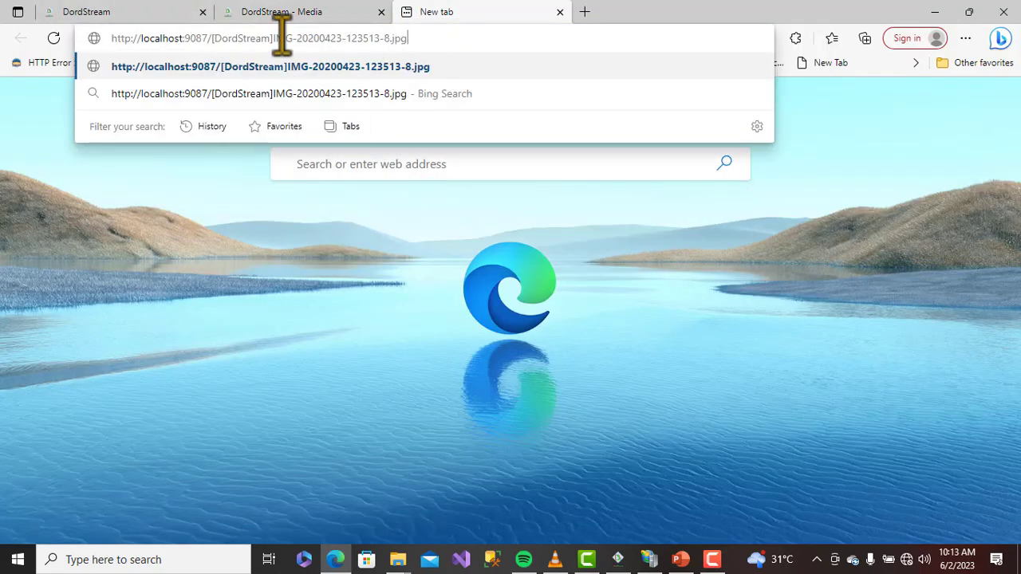
key(Return)
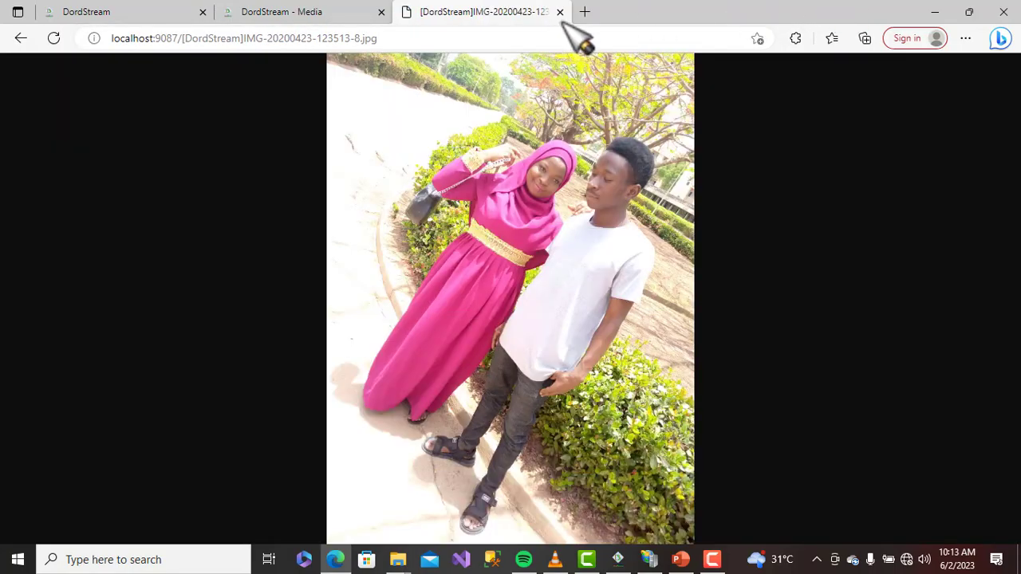
click(560, 12)
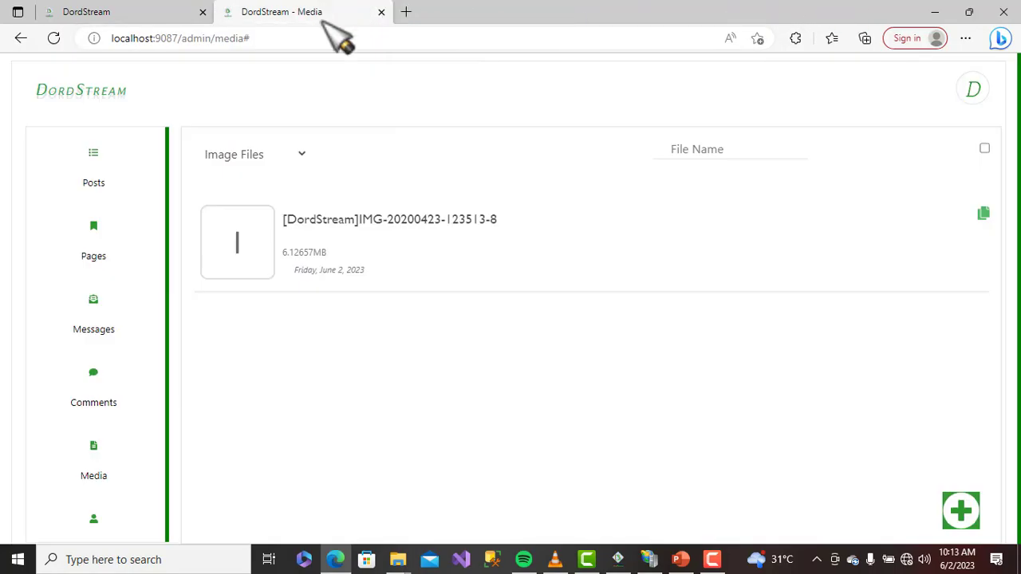
Bring up the Users list and toggle the user selection bar on and off
scroll(109, 360, down, 3)
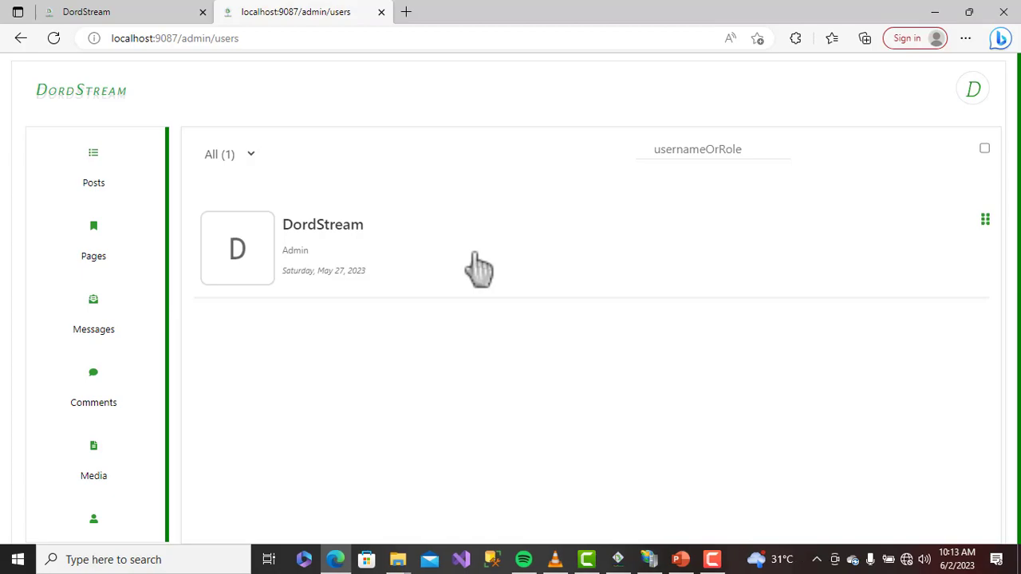
click(984, 149)
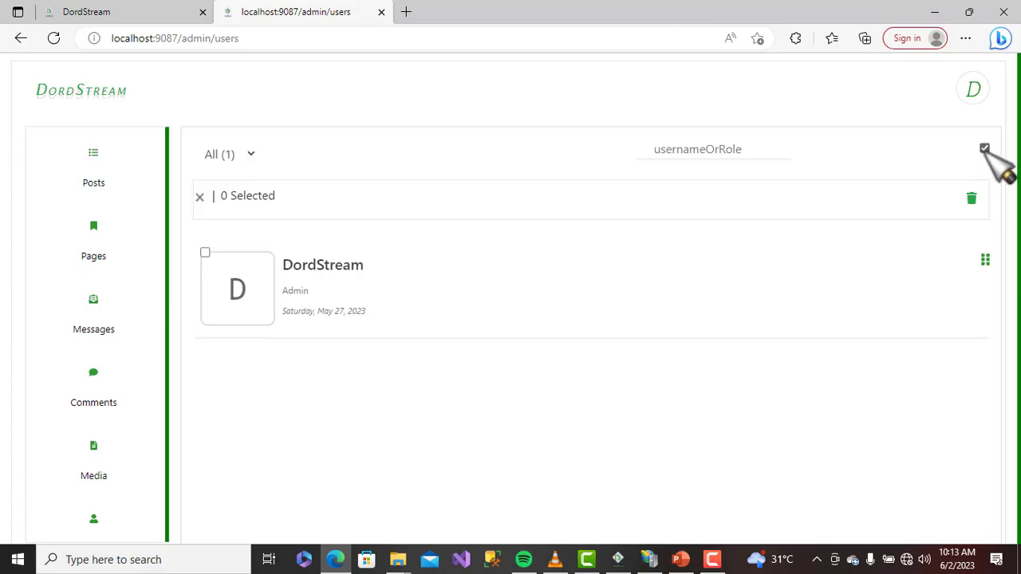
click(200, 197)
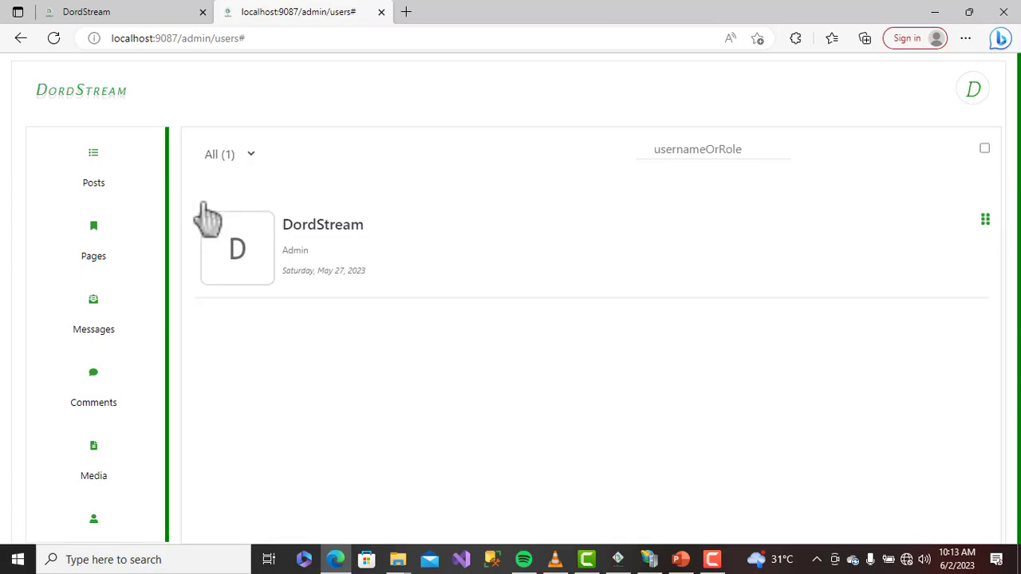
Review the admin user's details card fields and close it without changes
click(329, 235)
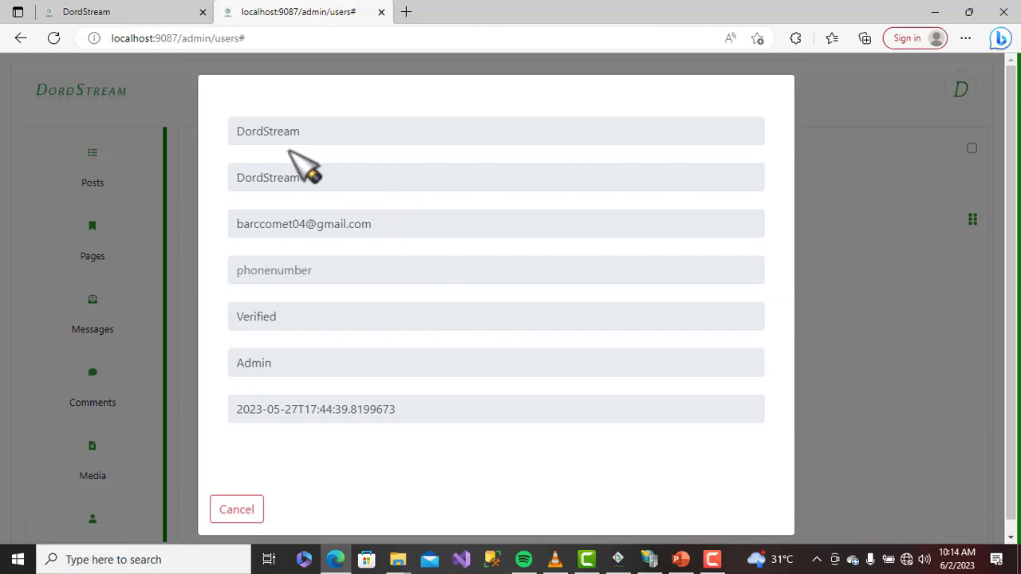
click(331, 127)
click(358, 180)
click(377, 228)
click(354, 268)
click(342, 311)
click(234, 514)
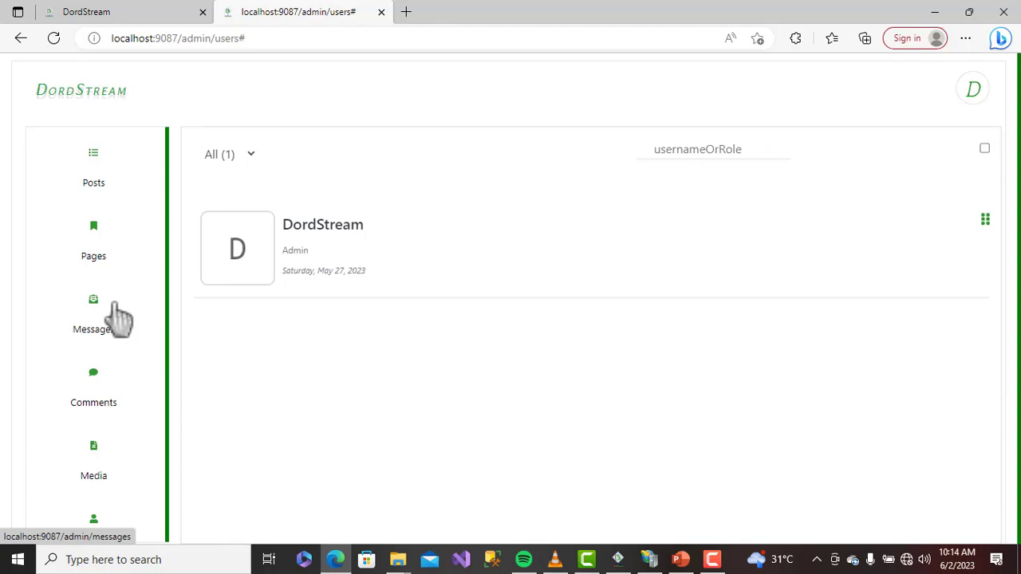
On the Themes page, install WebBlog and dismiss the Themes installed confirmation
scroll(120, 317, down, 3)
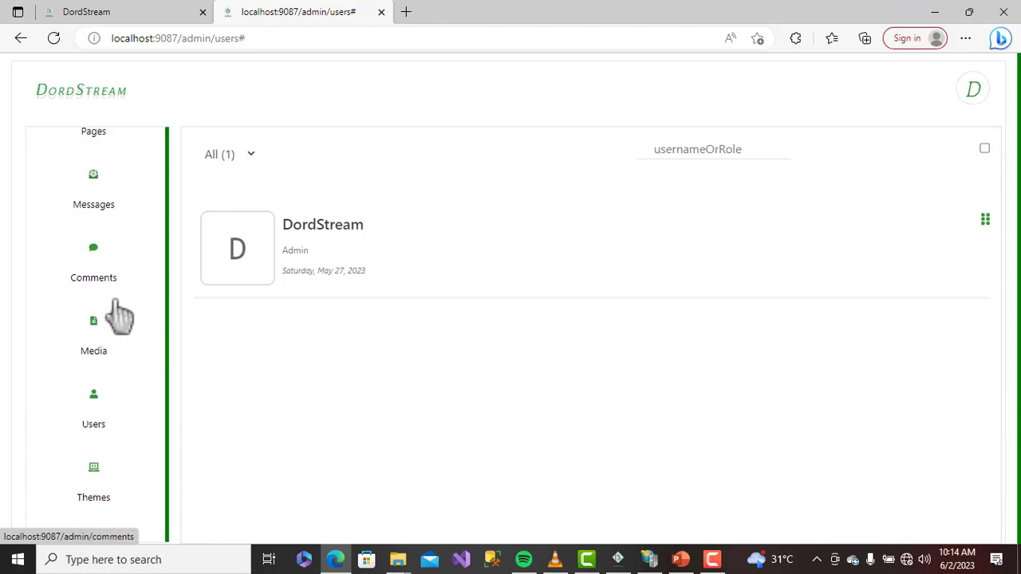
scroll(118, 303, down, 3)
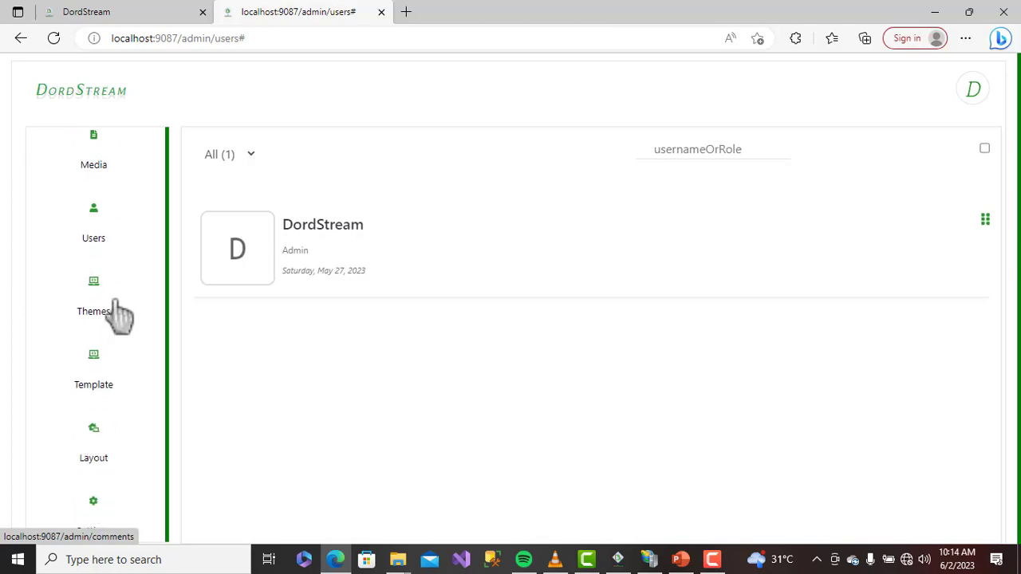
click(99, 285)
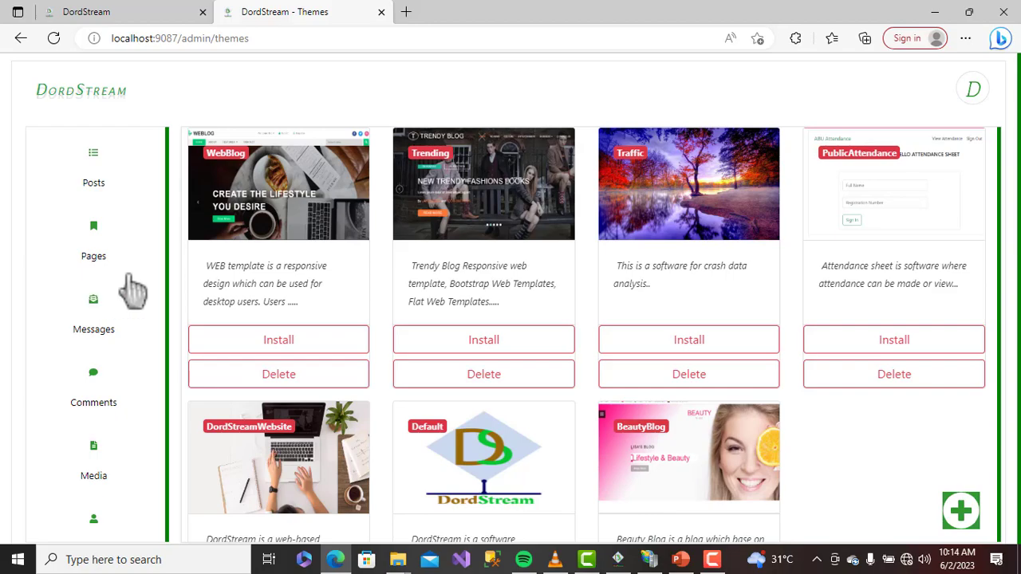
scroll(488, 206, down, 2)
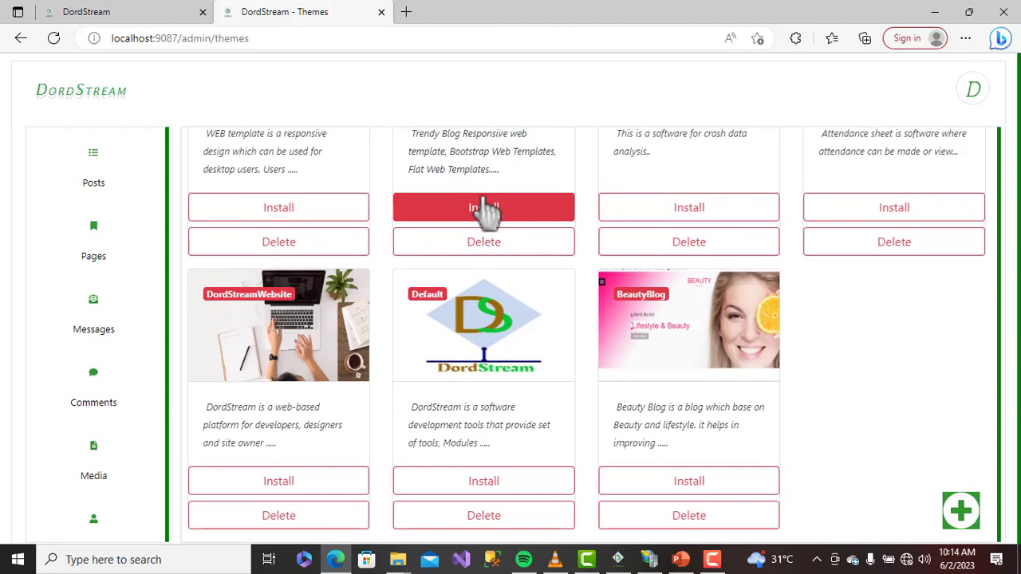
scroll(488, 206, up, 2)
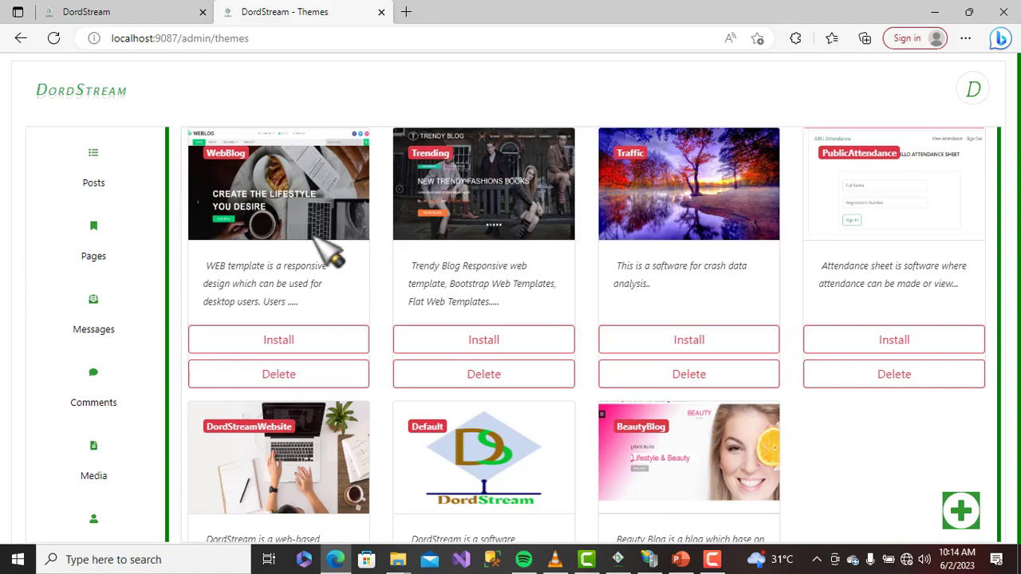
click(301, 343)
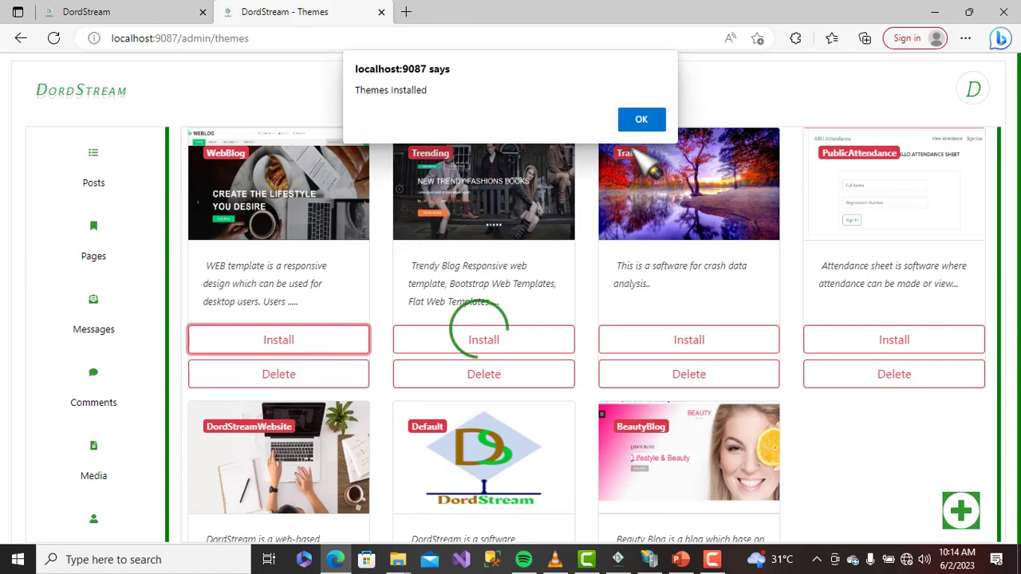
click(644, 122)
scroll(110, 351, down, 5)
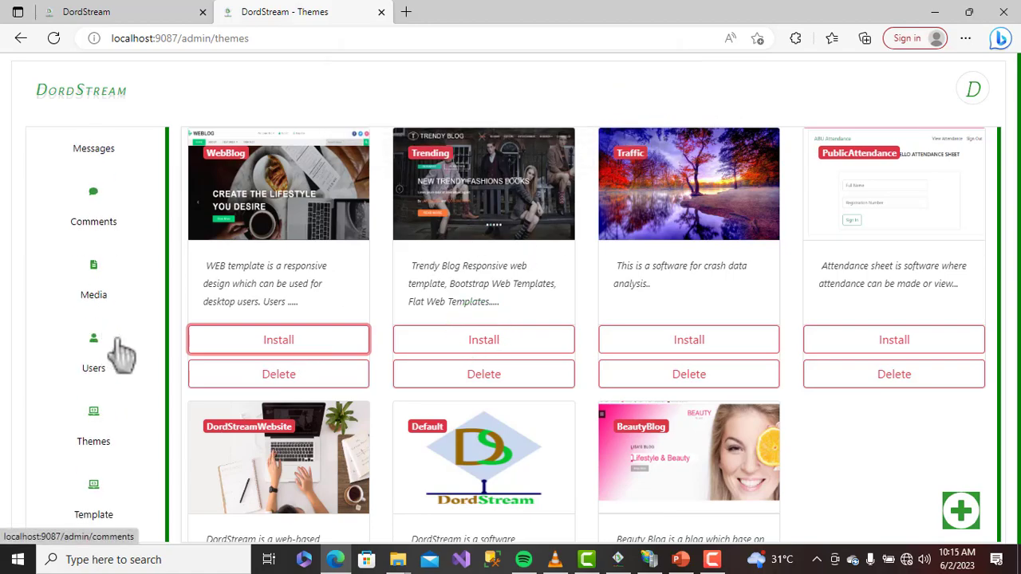
Open the public site in a new tab and read the full My first Tutorial post
click(93, 482)
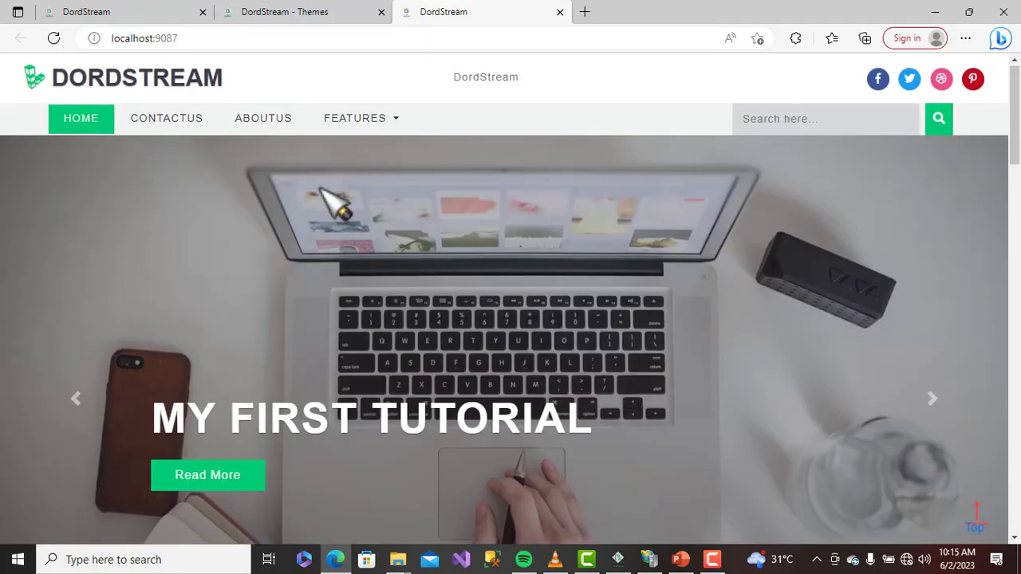
scroll(331, 199, down, 2)
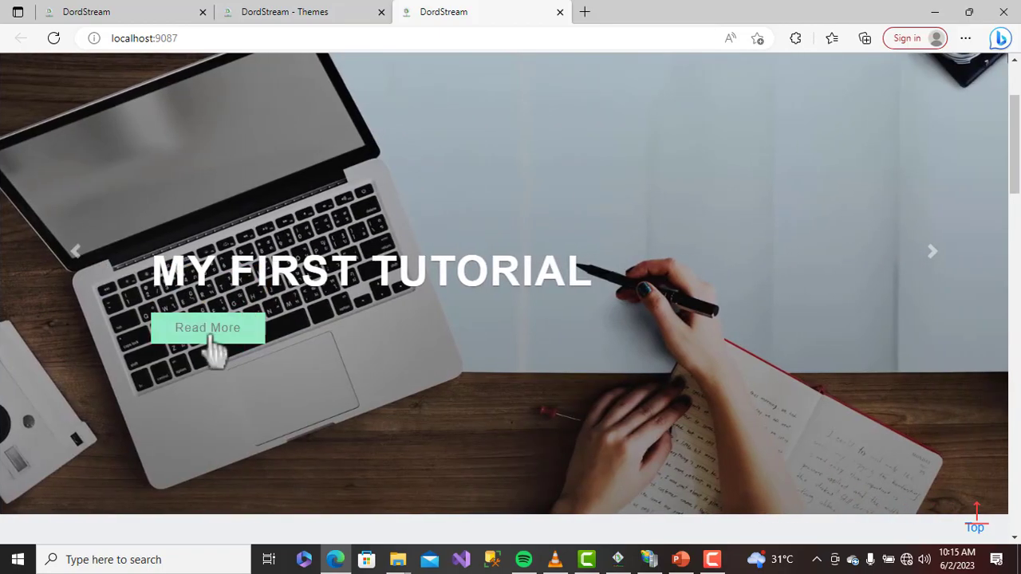
scroll(327, 355, down, 5)
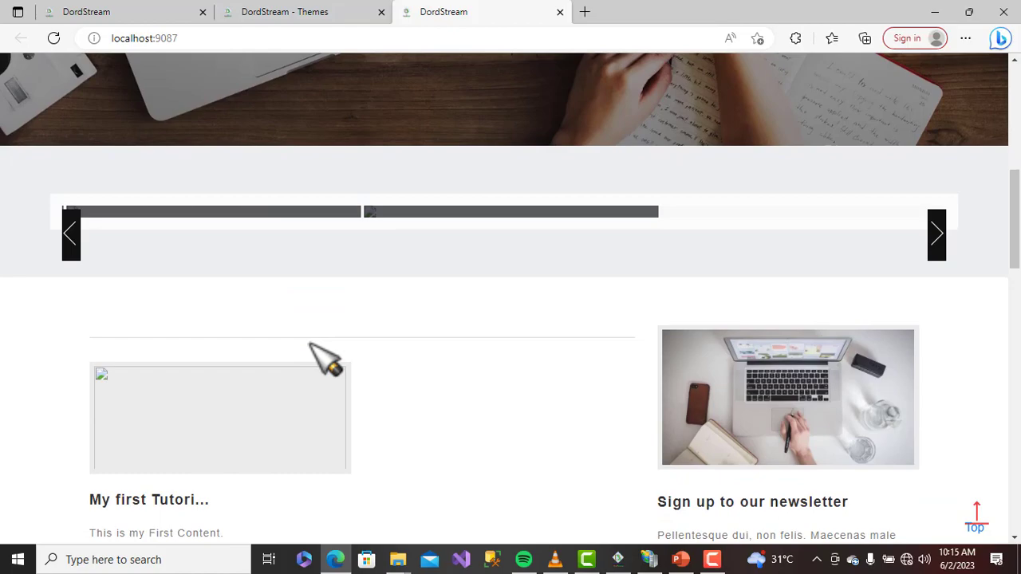
scroll(325, 359, up, 4)
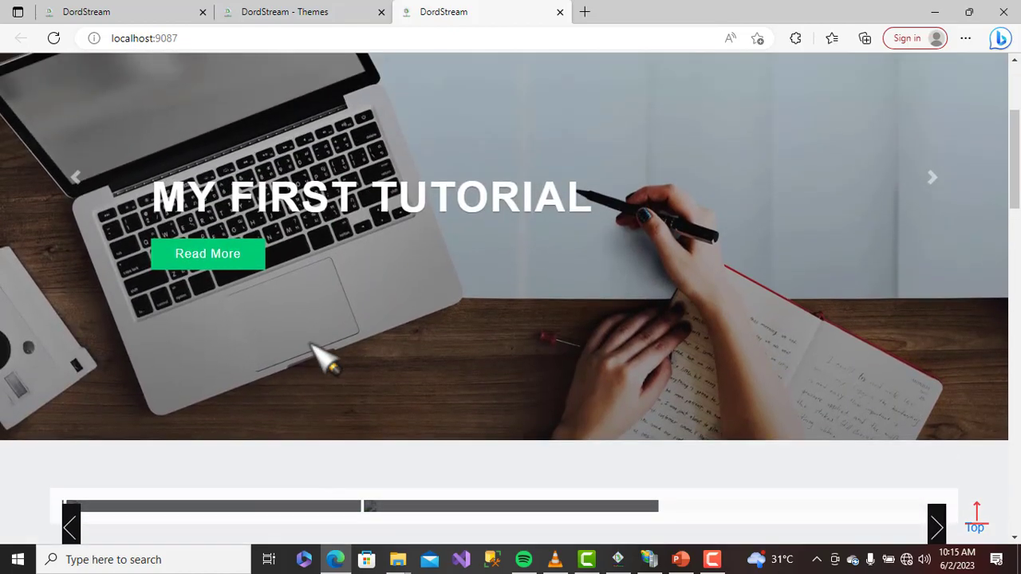
click(214, 268)
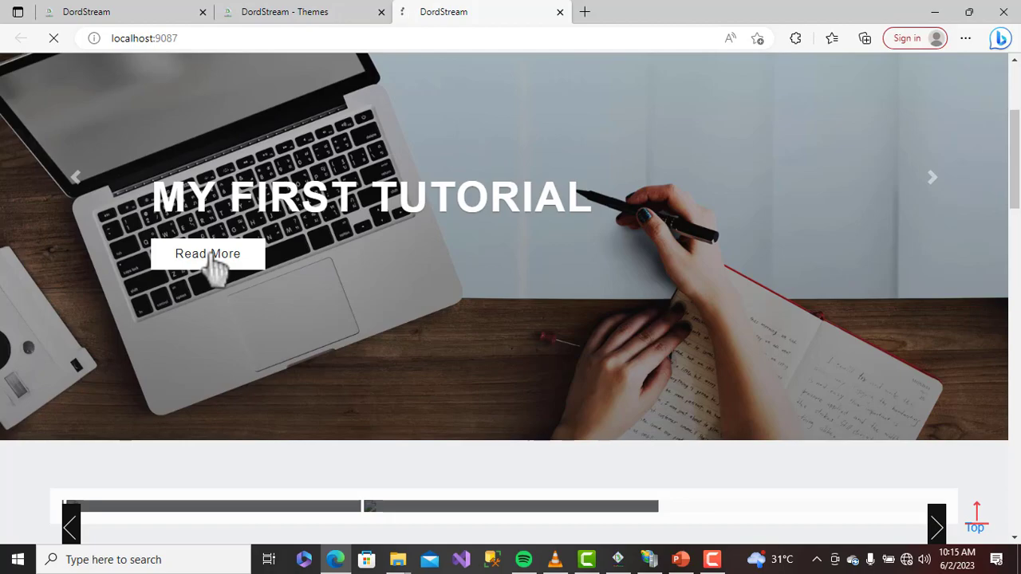
scroll(216, 257, down, 4)
scroll(239, 280, up, 3)
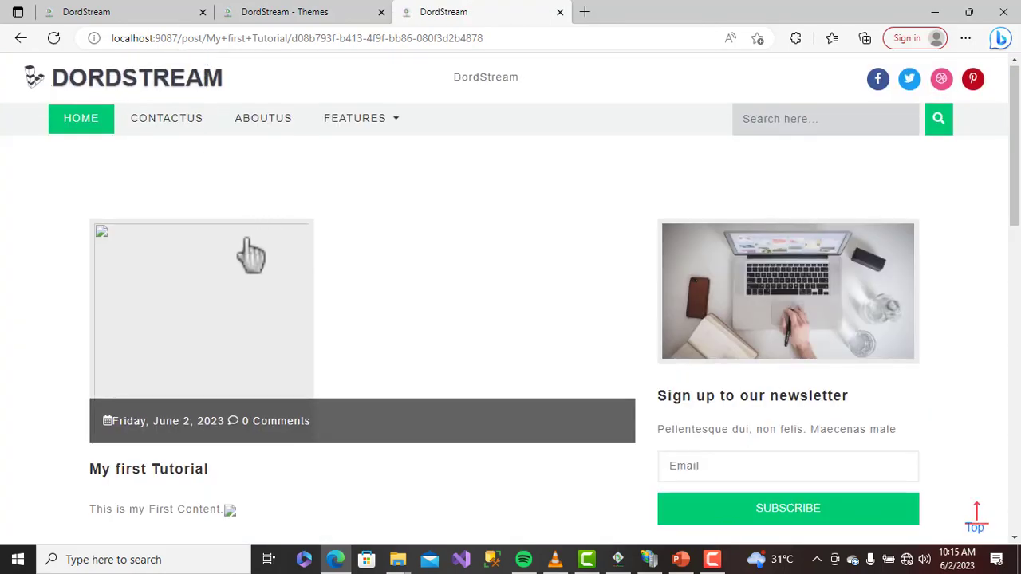
click(120, 12)
Back in the admin, open the post My first Tutorial for editing
click(331, 12)
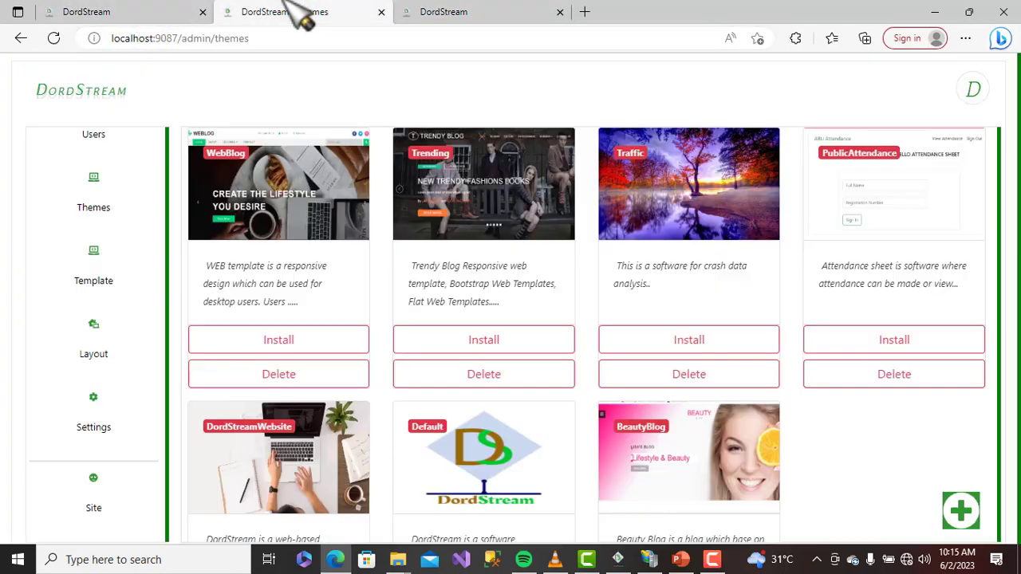
scroll(102, 248, up, 5)
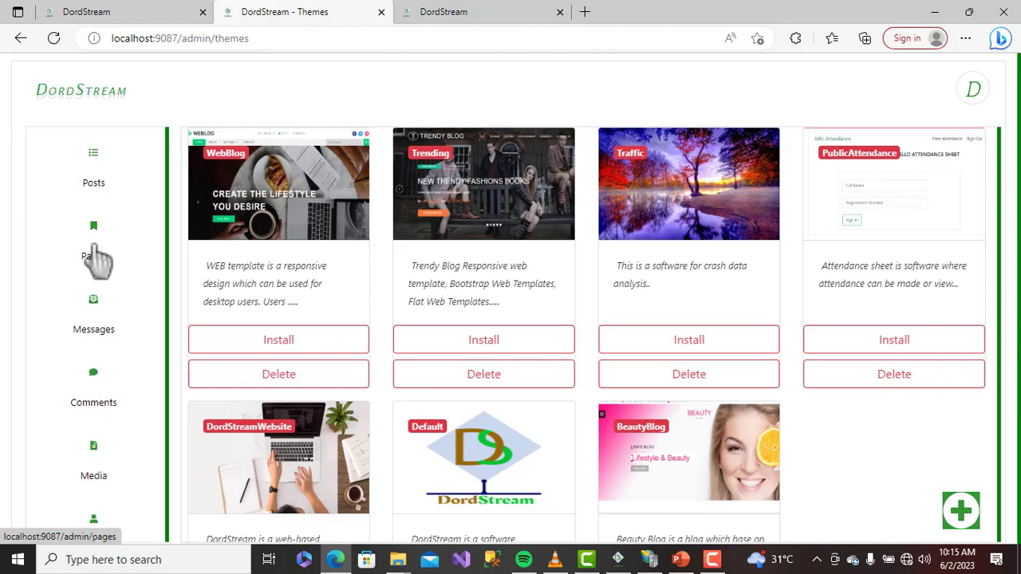
click(95, 167)
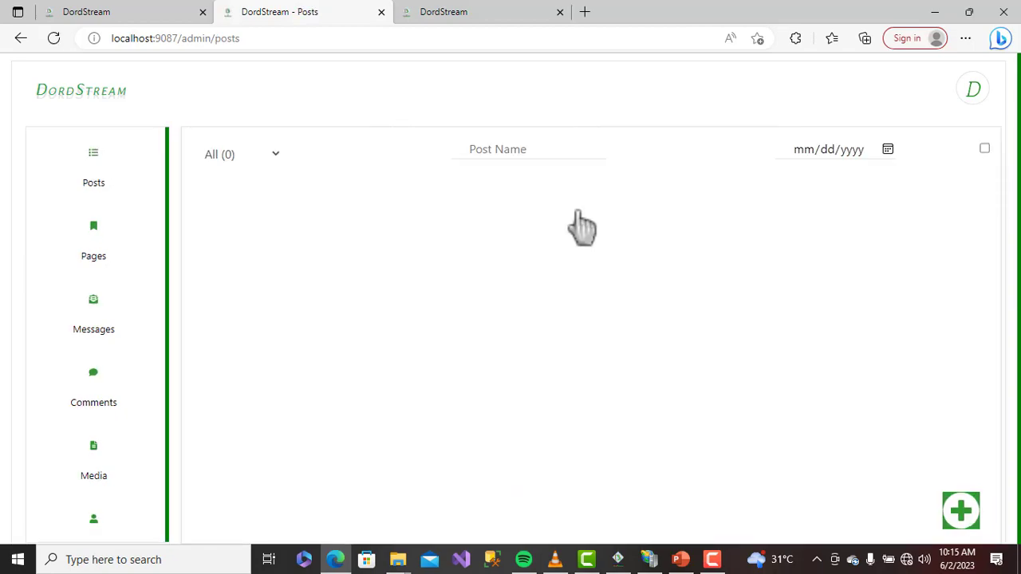
click(347, 223)
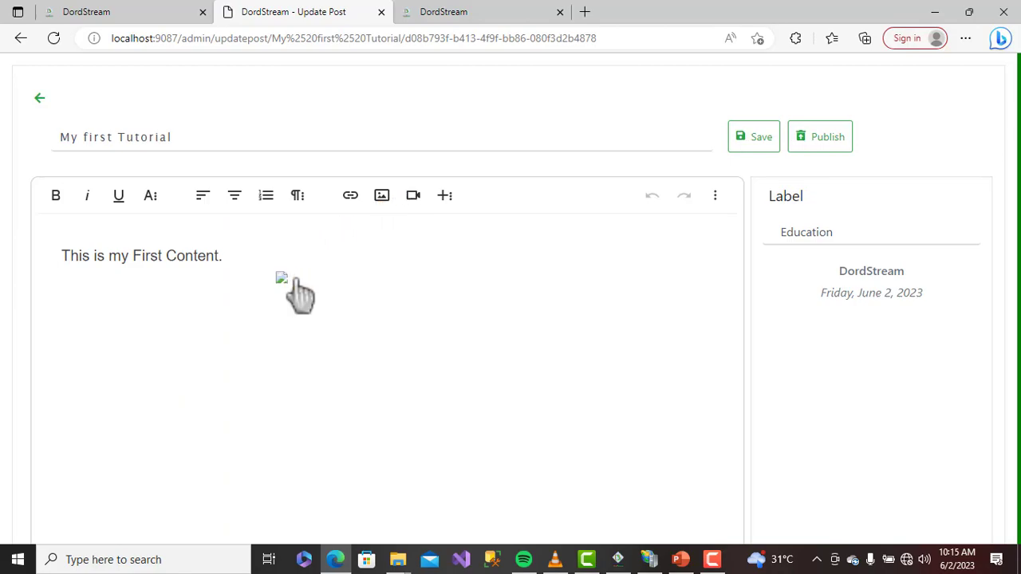
Replace the broken image with uploaded IMG_20200423_113747_7 and publish the post
click(282, 280)
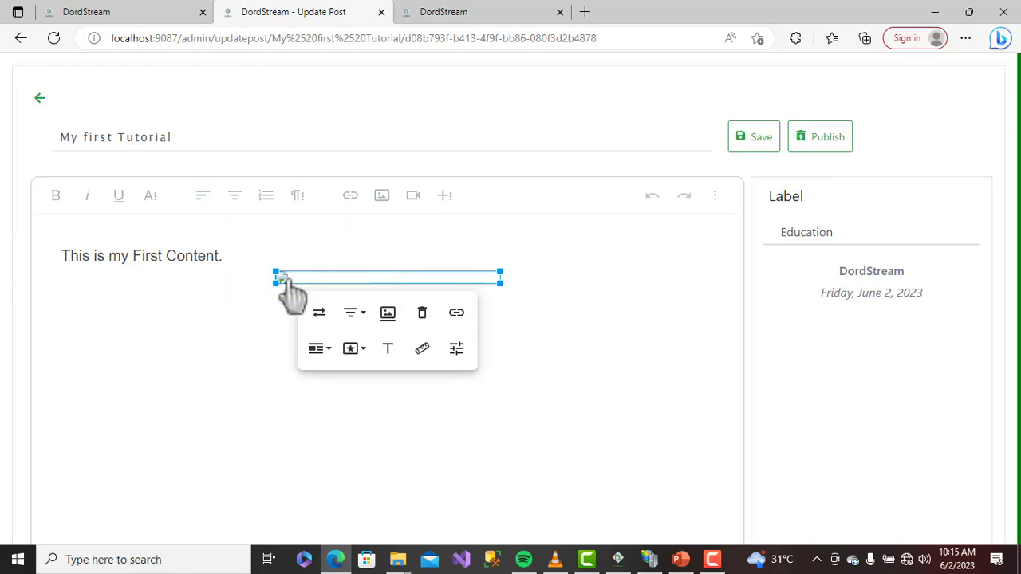
key(Delete)
click(381, 196)
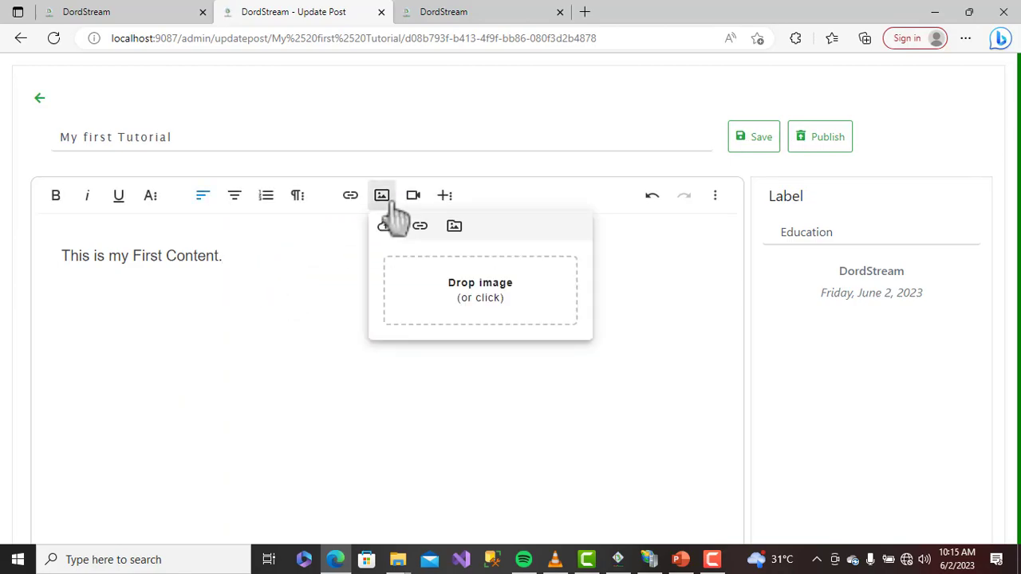
click(467, 289)
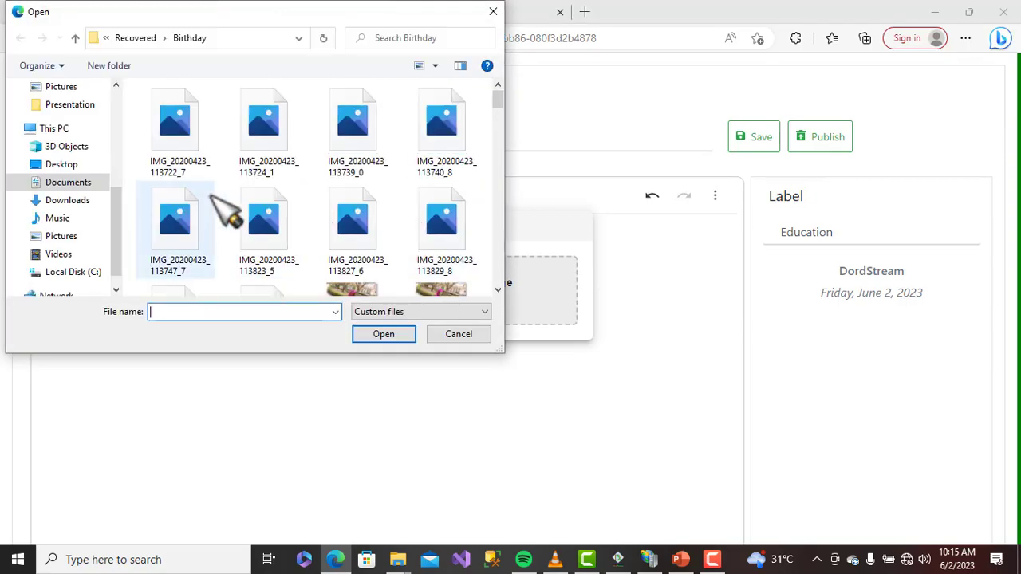
double_click(199, 234)
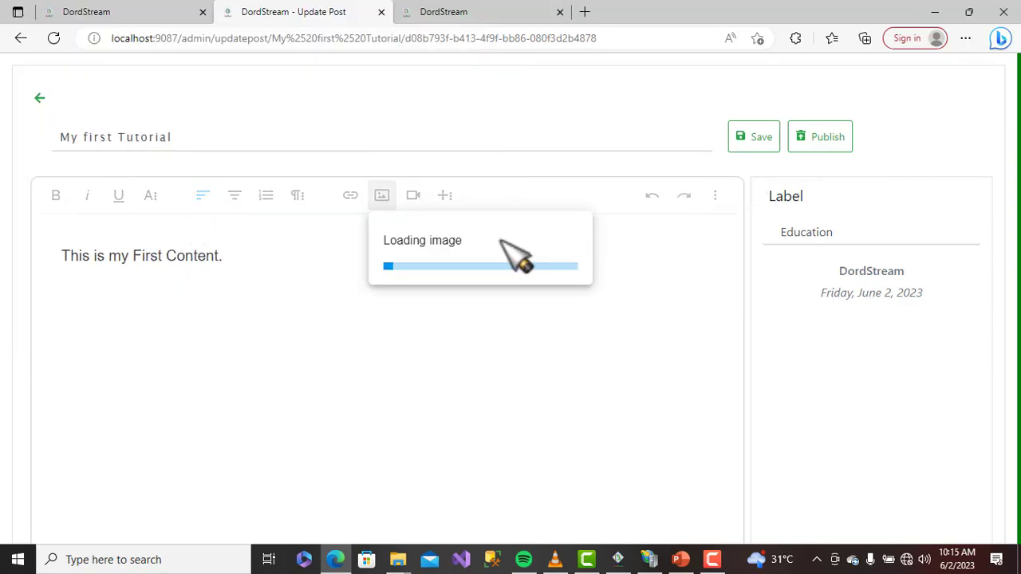
click(819, 144)
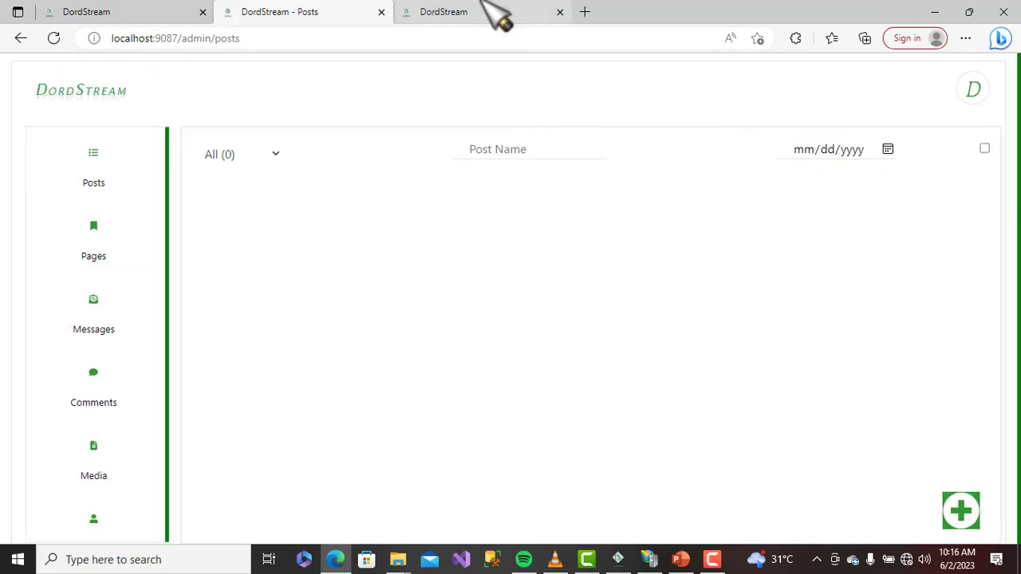
Reload the live My first Tutorial post and check the new photo
click(482, 10)
click(54, 38)
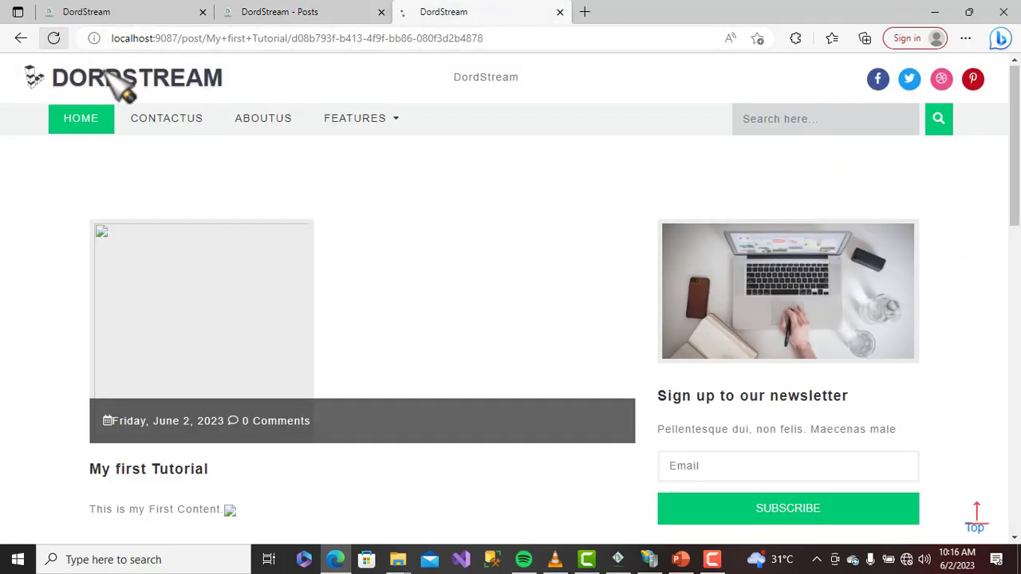
scroll(394, 183, down, 1)
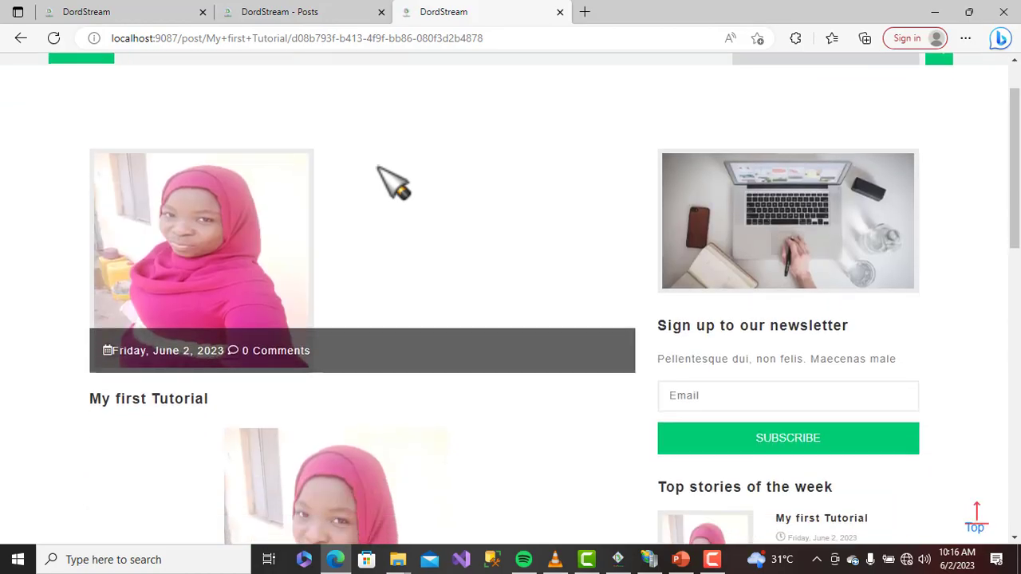
scroll(393, 182, down, 3)
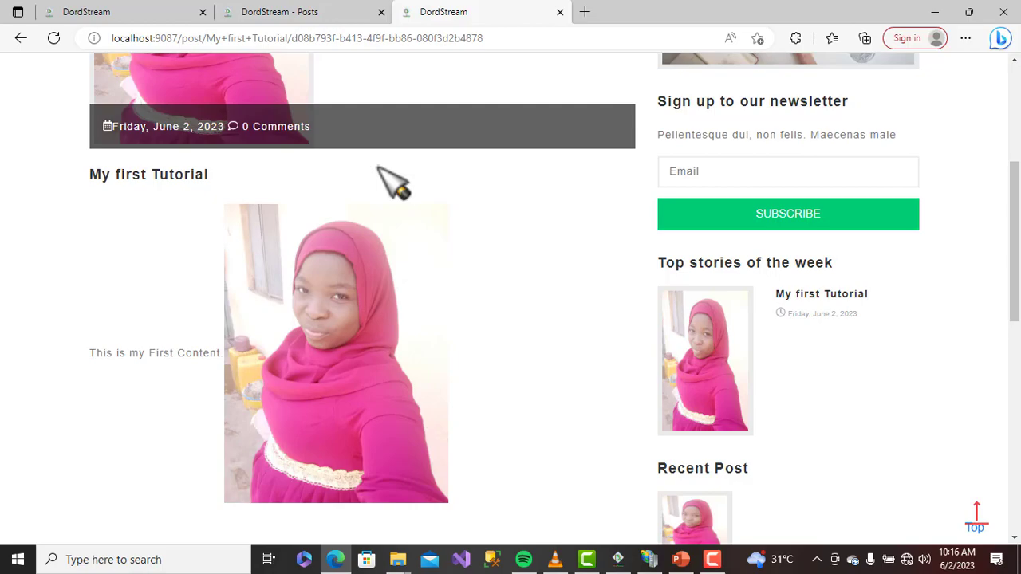
scroll(393, 183, up, 4)
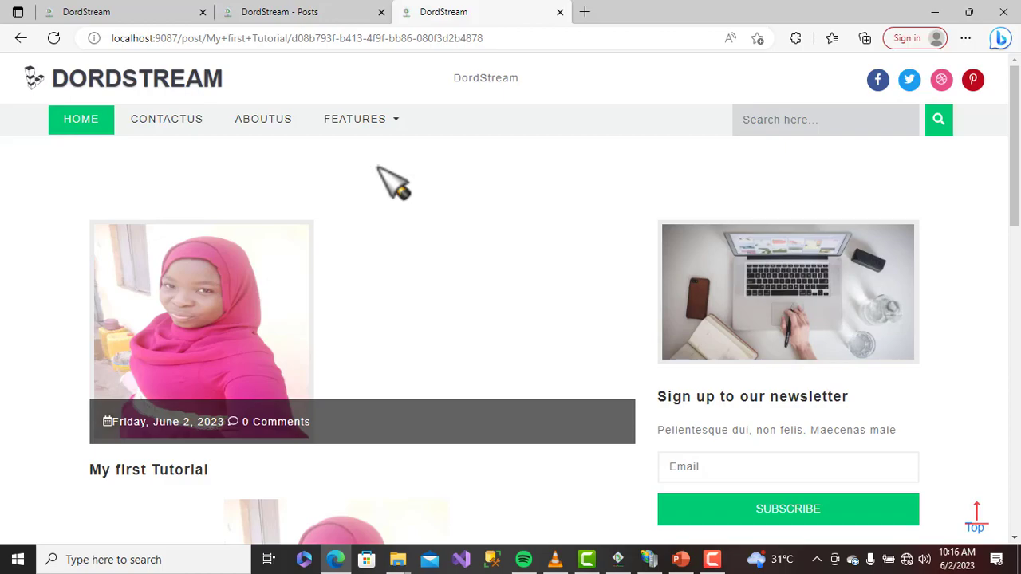
Go back to the admin tab and open the Themes page
click(286, 12)
scroll(127, 347, down, 2)
scroll(125, 365, down, 2)
click(94, 238)
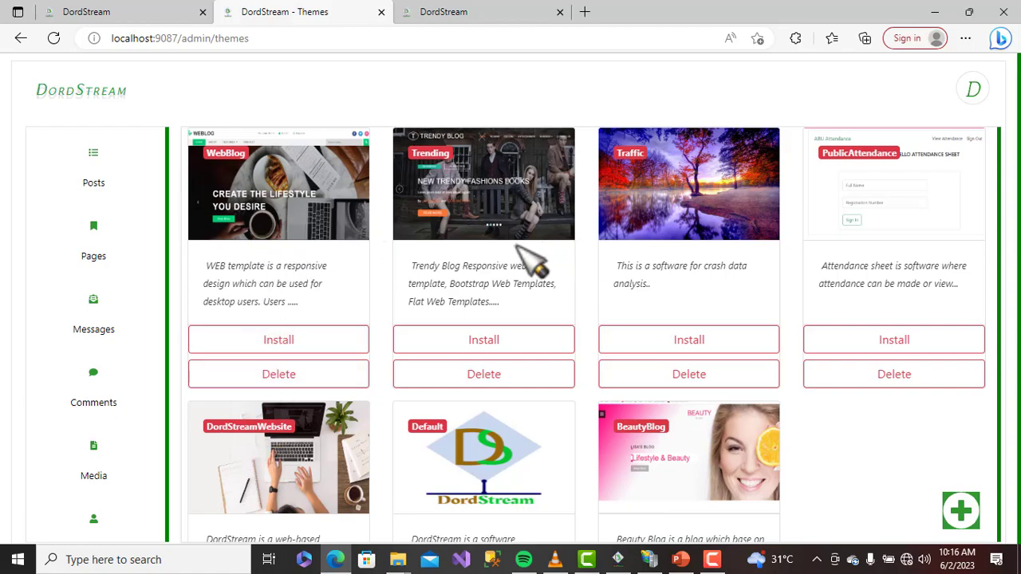
scroll(678, 447, down, 2)
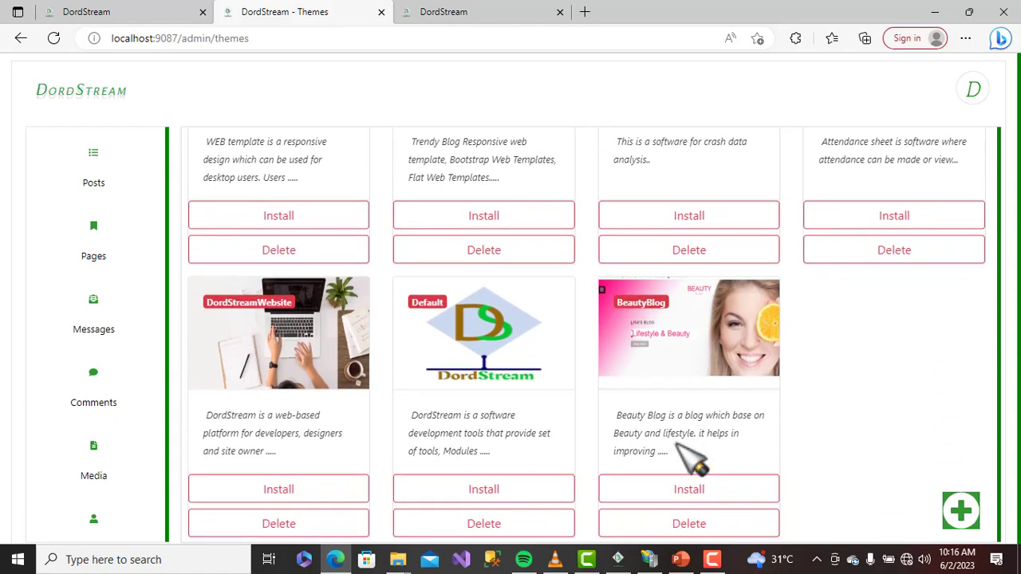
Install the Trending theme, view the site home page, then return to Themes
scroll(690, 459, up, 2)
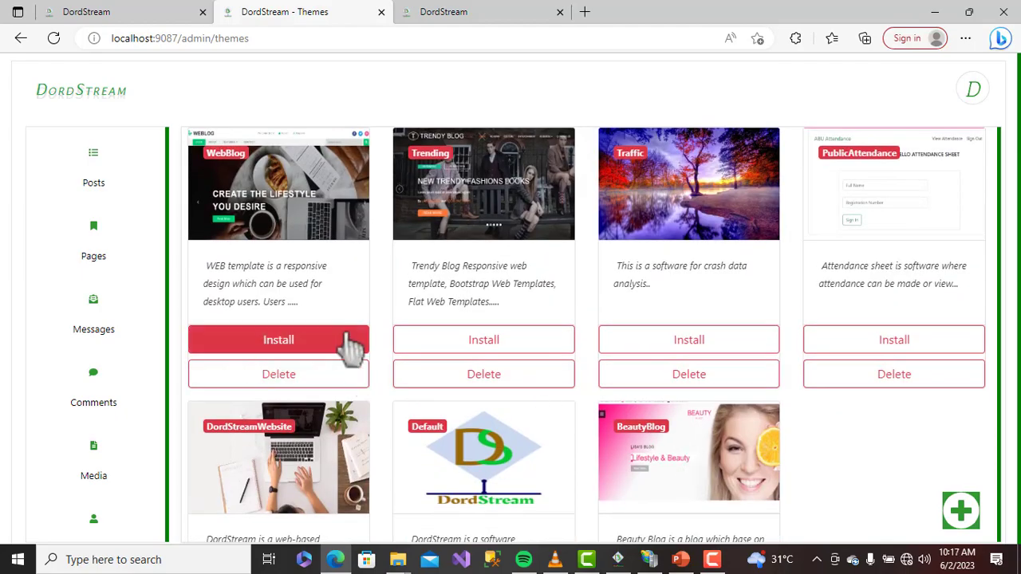
click(471, 338)
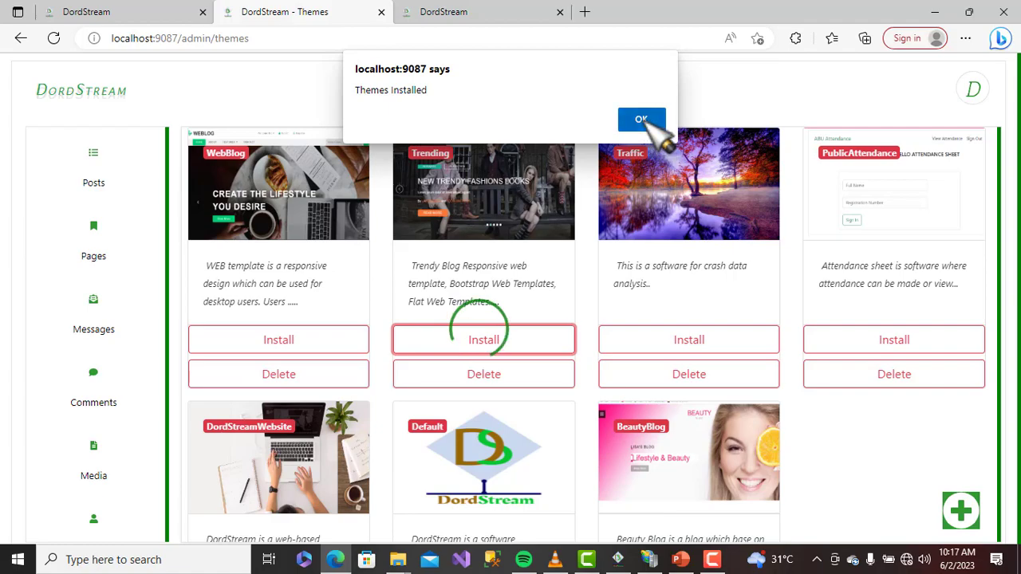
click(650, 124)
click(88, 127)
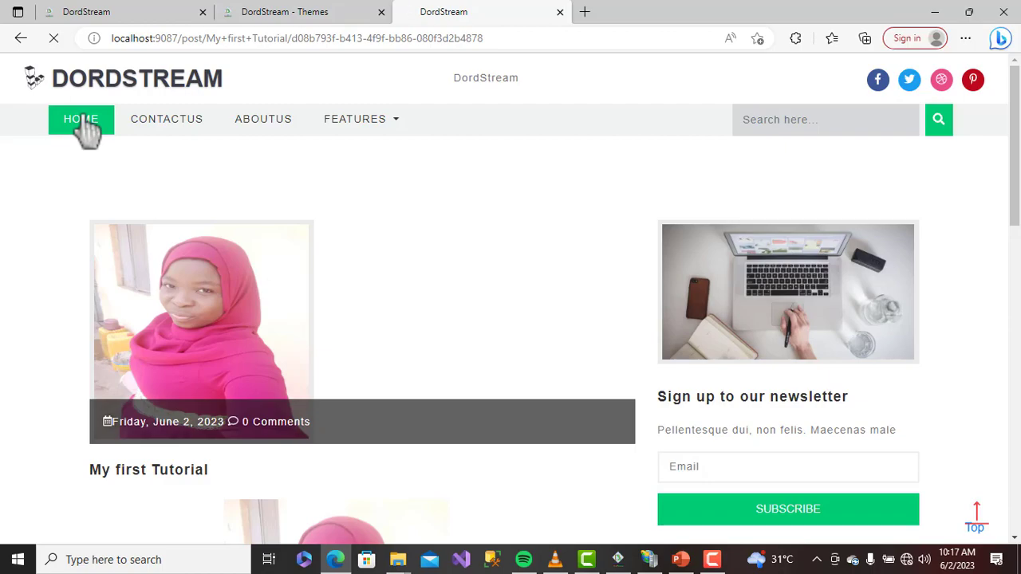
click(323, 14)
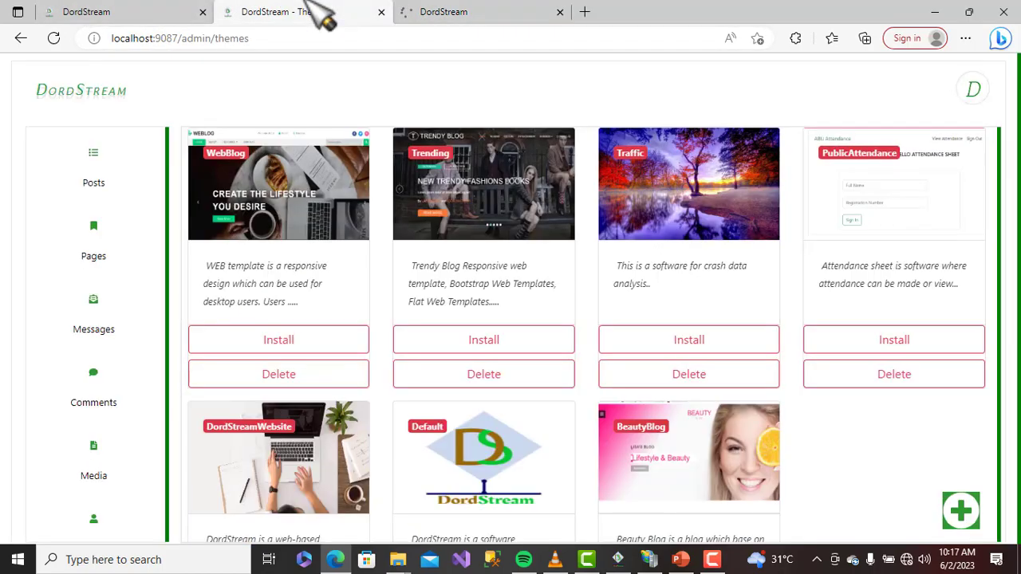
Compare the live site homepage with the admin Themes page across tabs
click(644, 341)
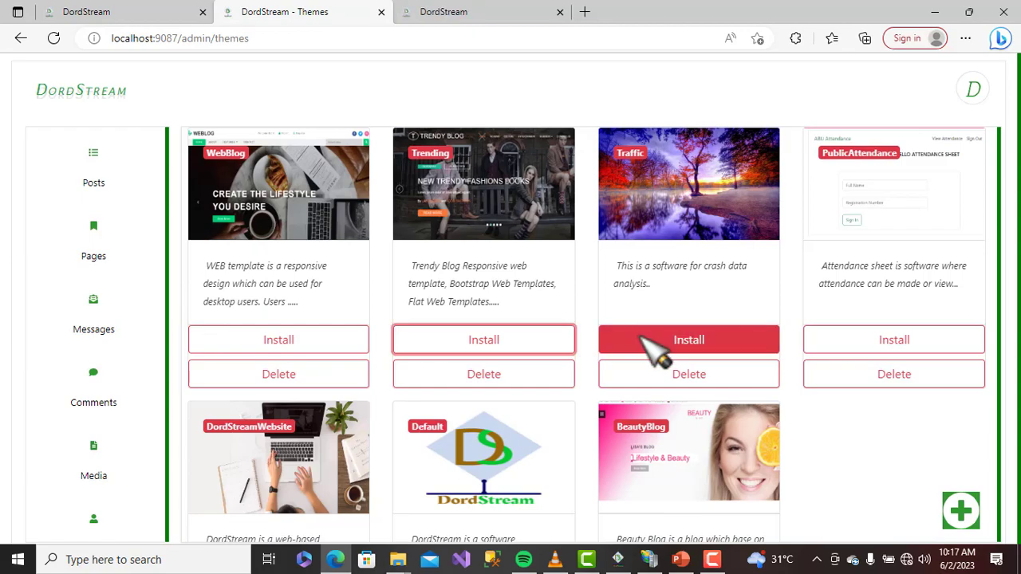
click(503, 11)
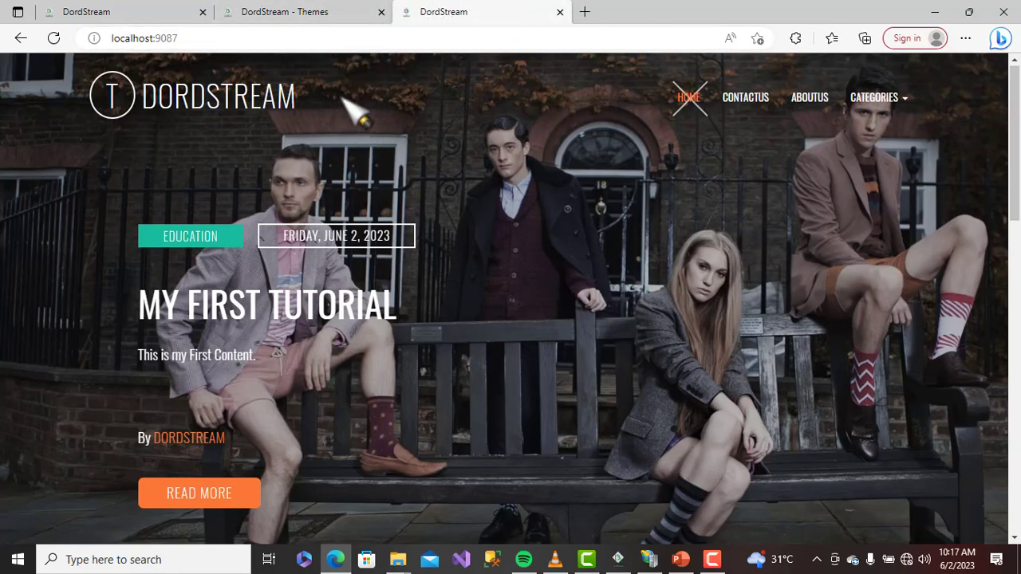
click(335, 16)
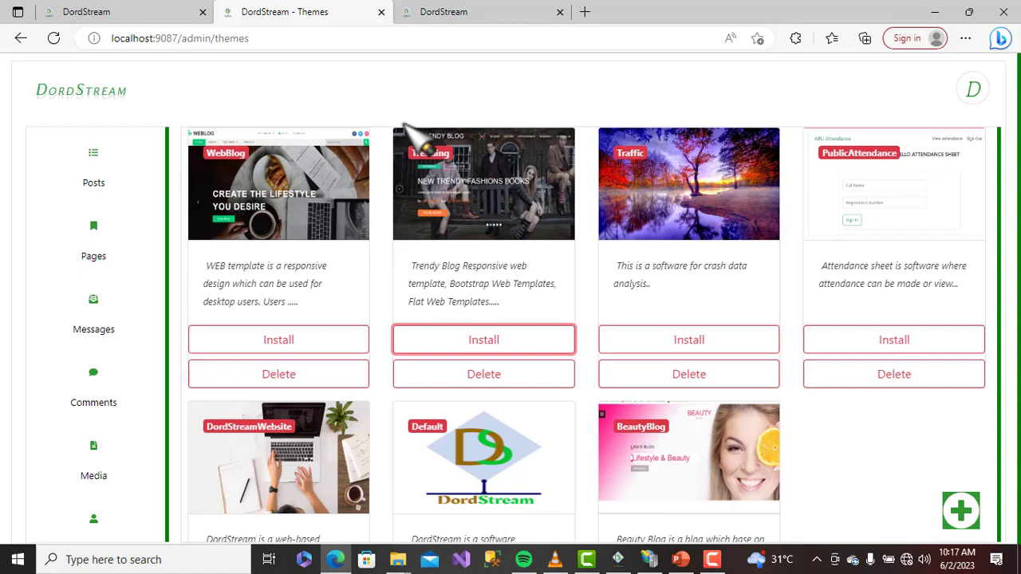
click(447, 12)
click(336, 12)
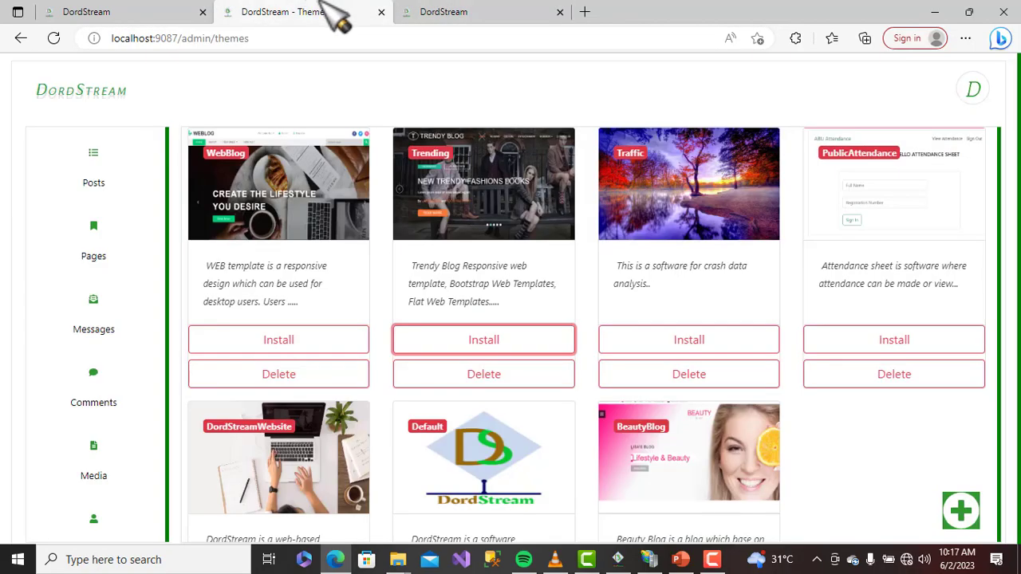
Install the Traffic theme, confirm Themes Installed, and view the live site
click(689, 340)
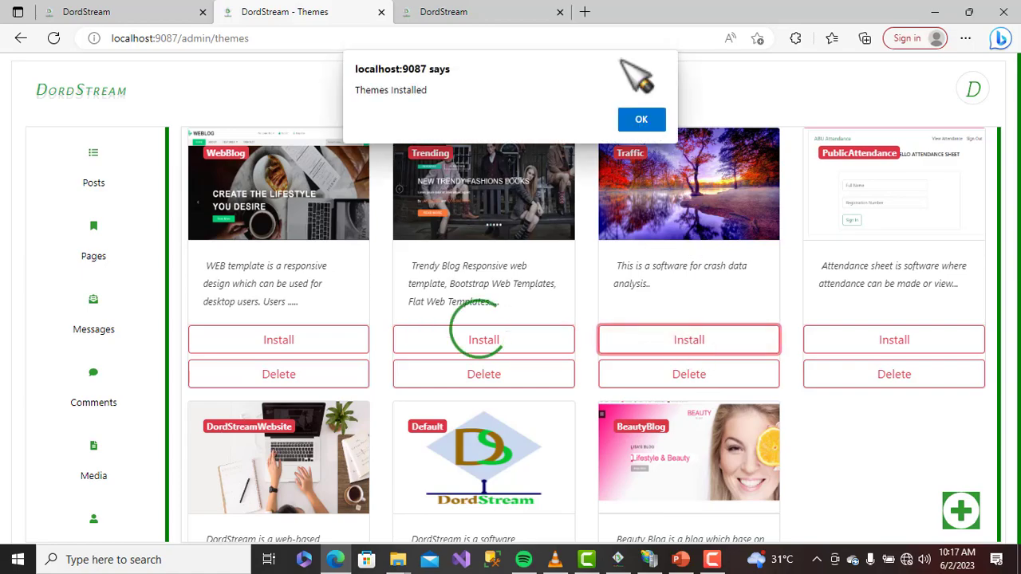
click(646, 122)
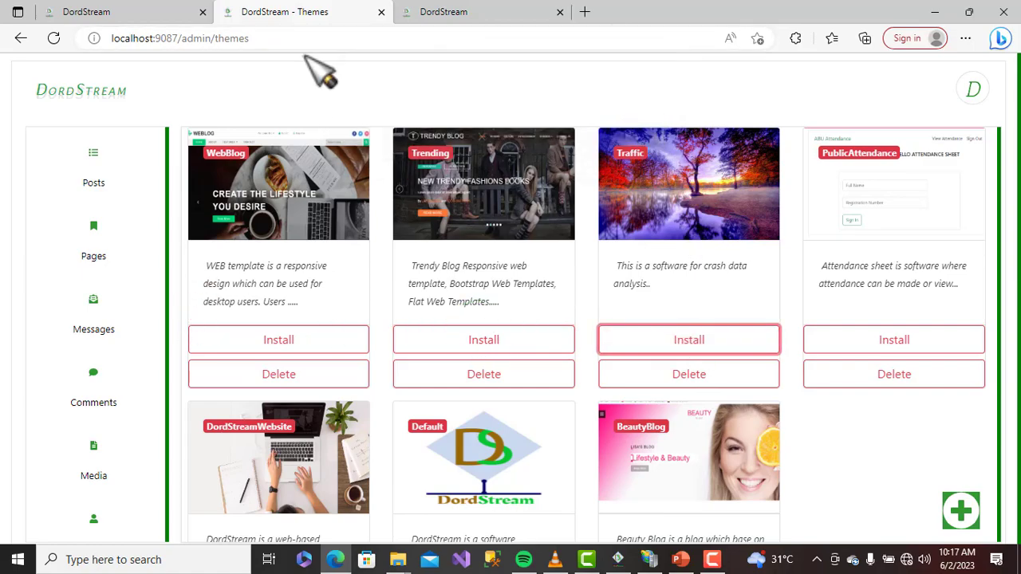
click(453, 11)
Reload localhost:9087 to show the Traffic crash-analysis welcome page, then switch to IIS Manager
click(253, 37)
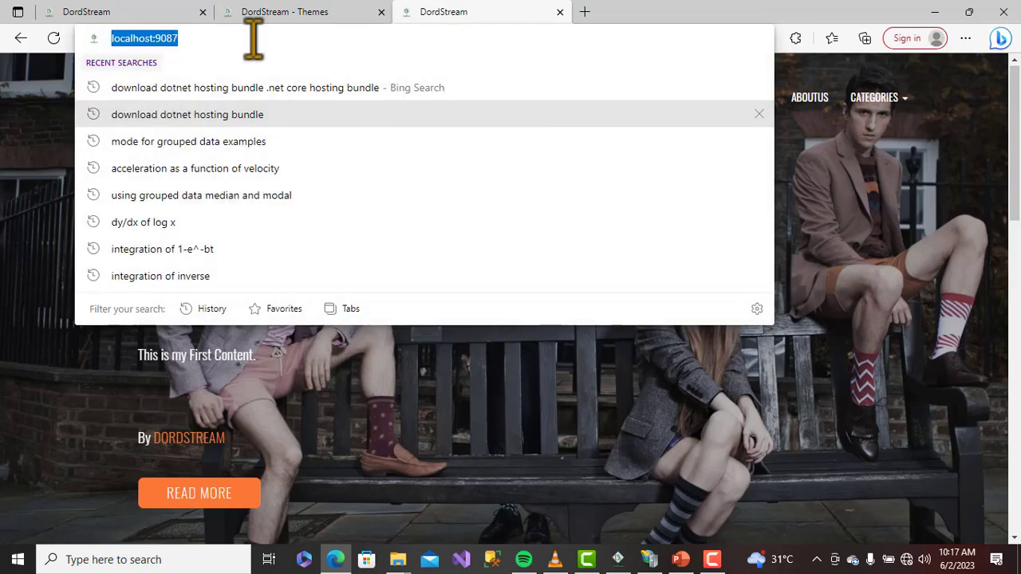
key(Return)
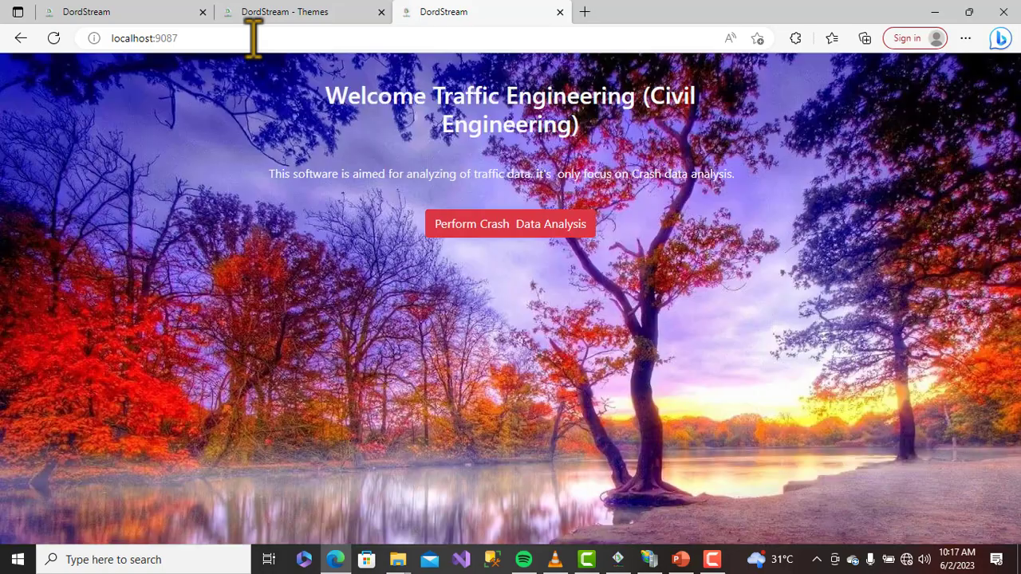
click(650, 560)
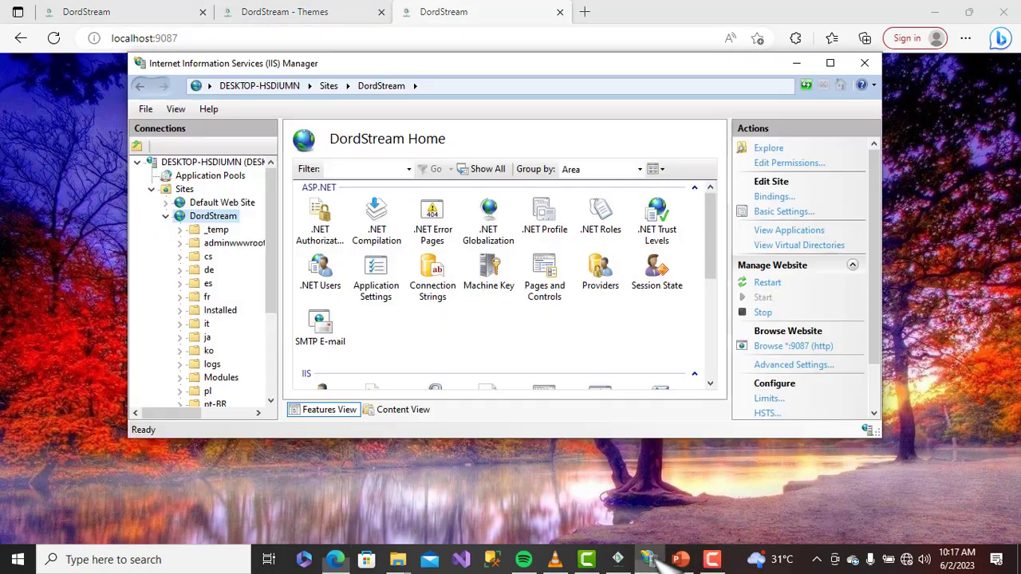
Restart the DordStream website in IIS Manager by stopping it and starting it again
right_click(204, 216)
mouse_move(306, 320)
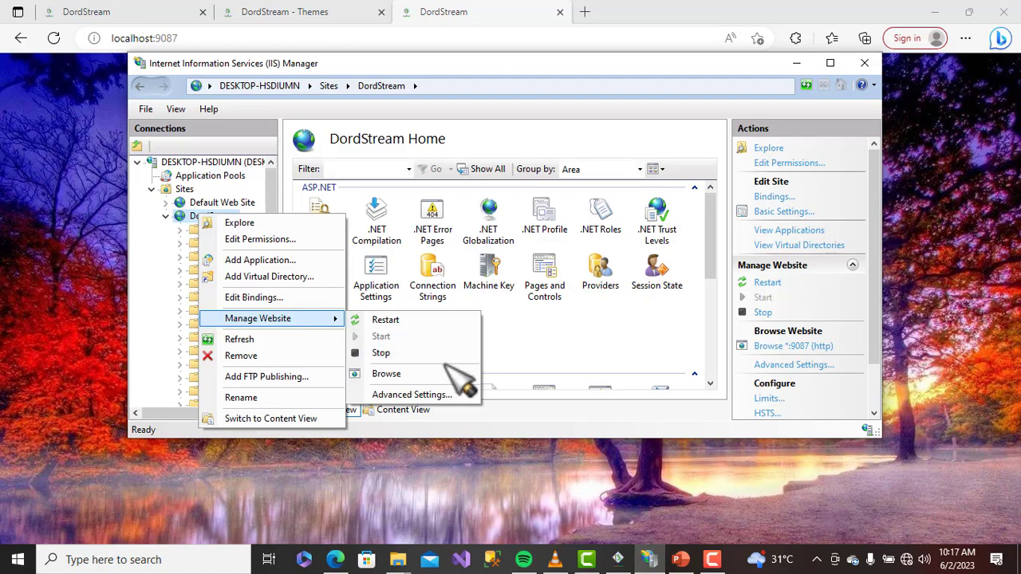
click(381, 355)
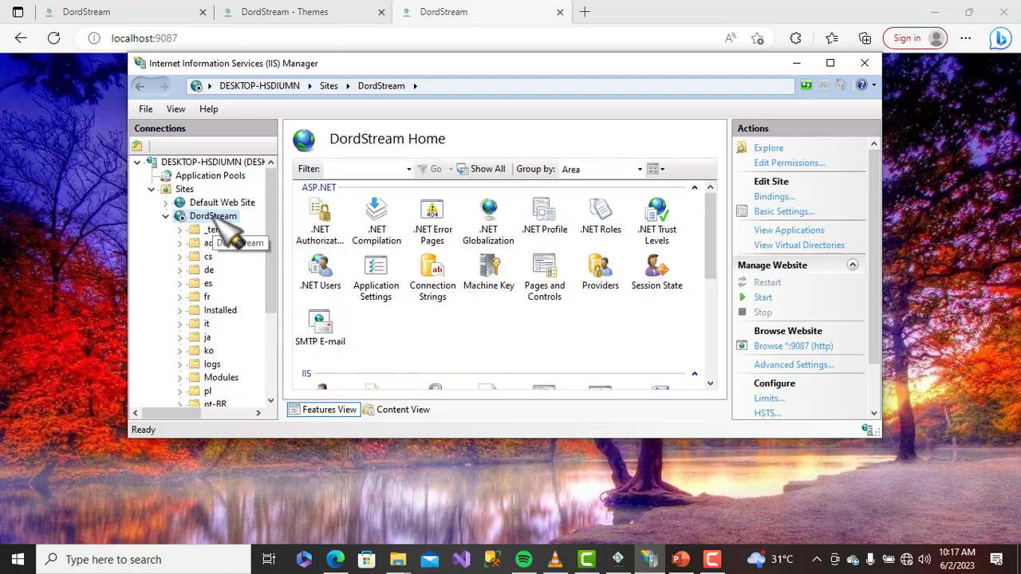
right_click(215, 217)
mouse_move(353, 323)
click(407, 340)
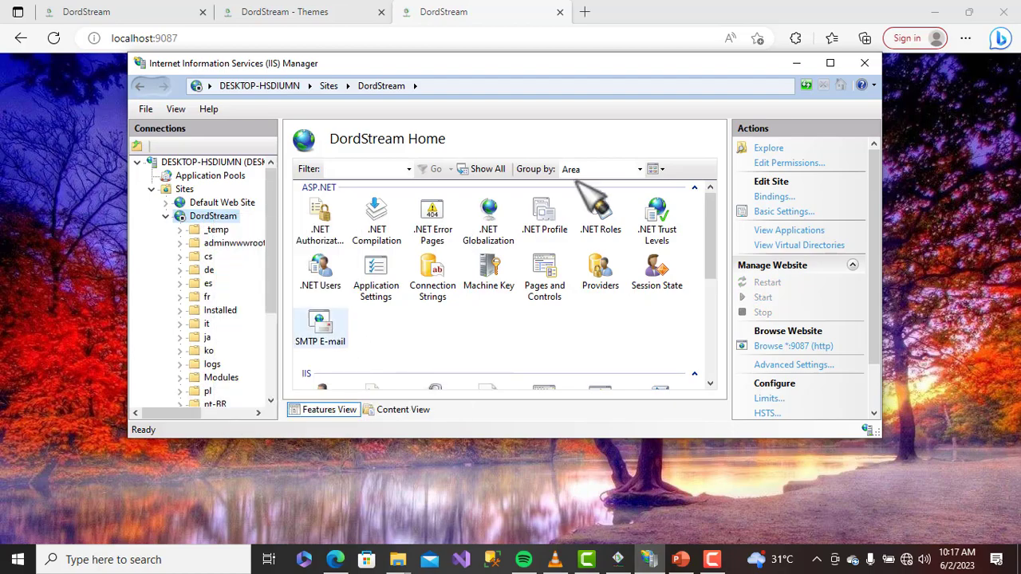
Minimize IIS Manager and reload localhost:9087 after the restart
click(797, 63)
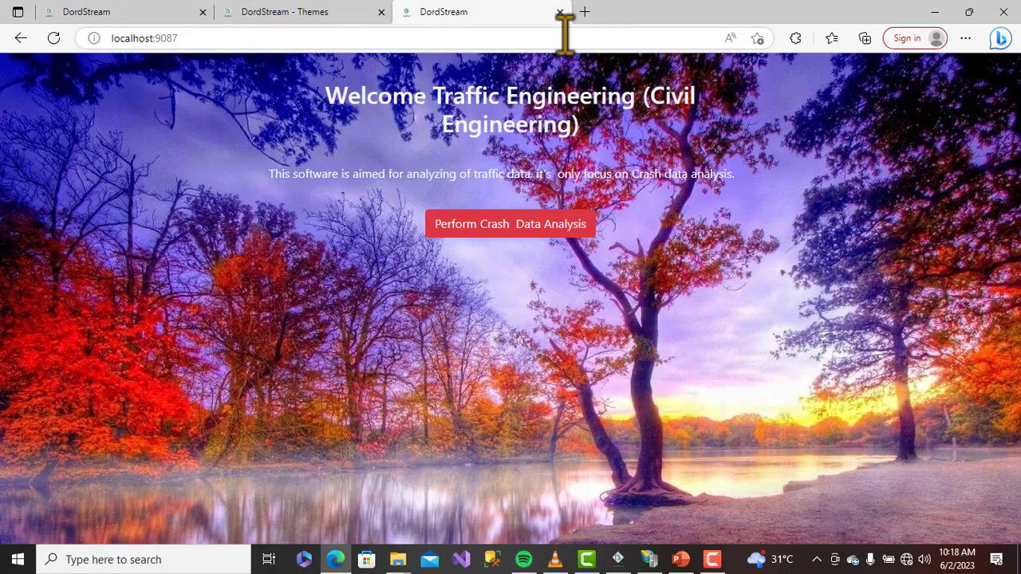
click(564, 37)
key(Return)
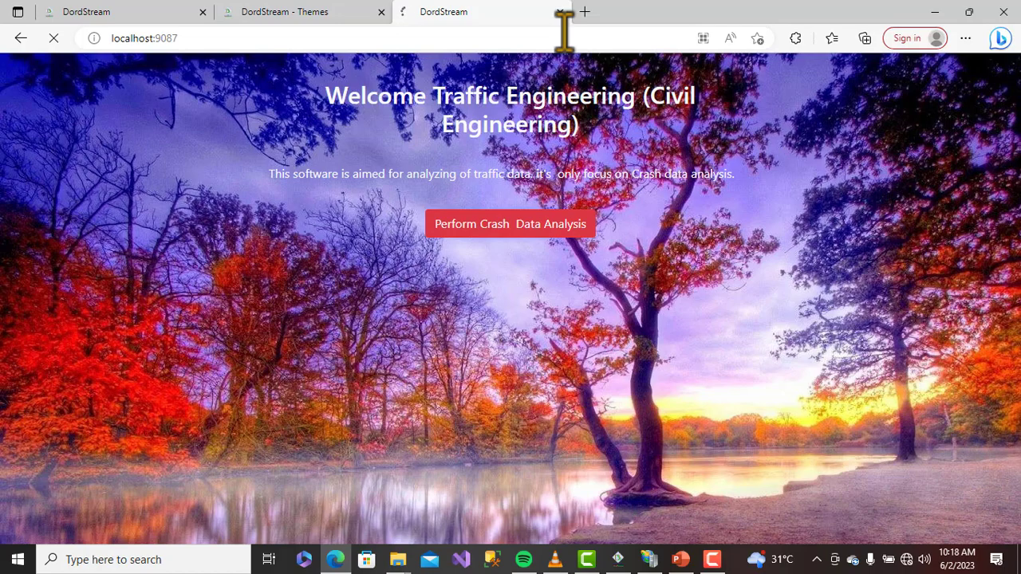
Return to the admin Themes page and look through the seven listed themes
click(303, 15)
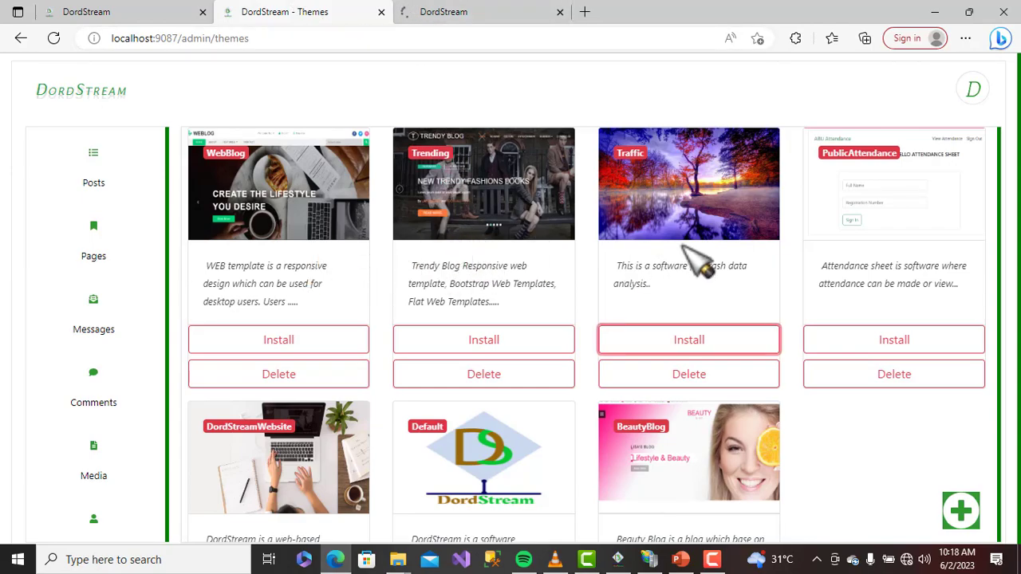
scroll(620, 326, down, 2)
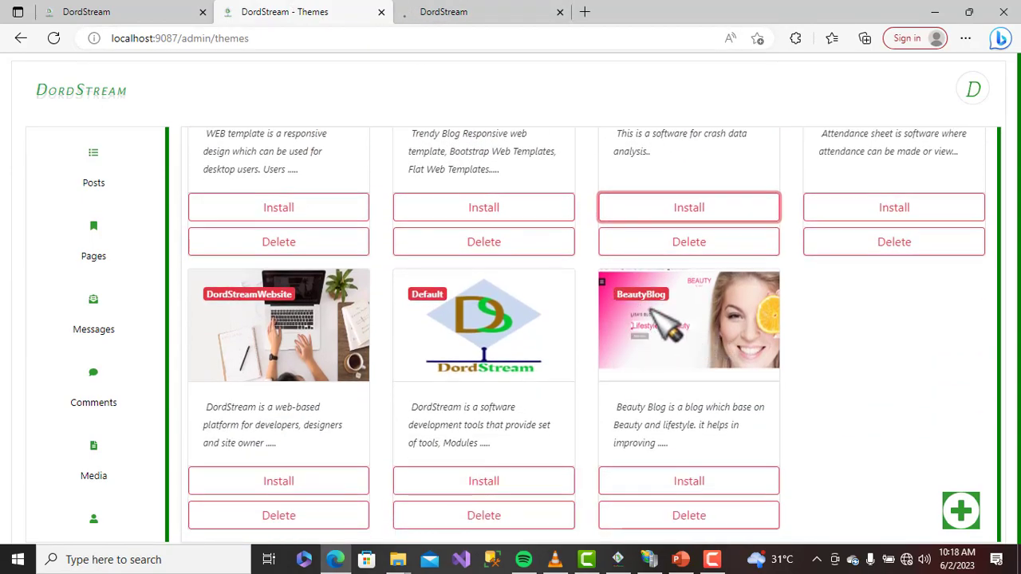
scroll(675, 307, up, 1)
scroll(674, 307, up, 1)
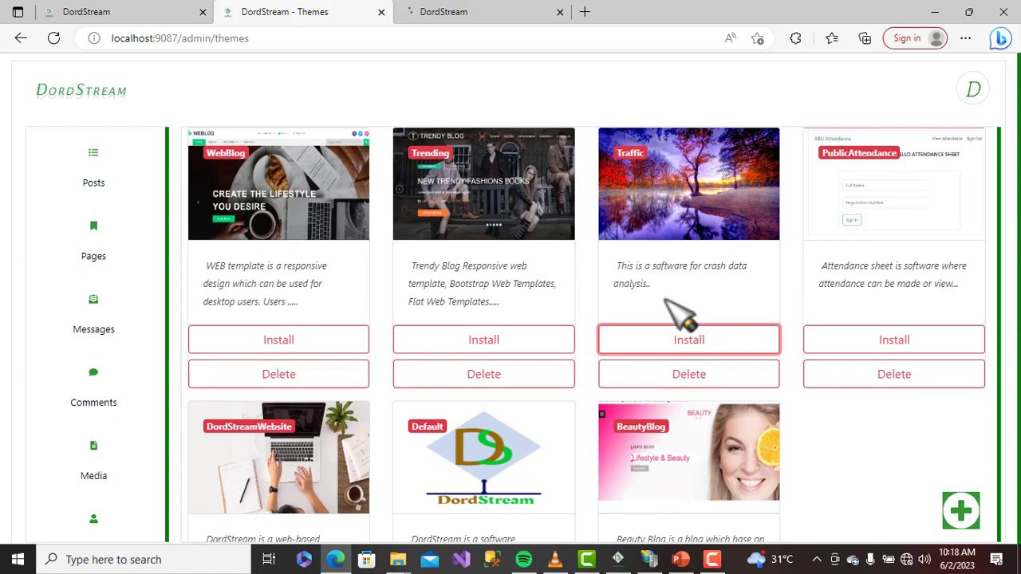
scroll(674, 307, down, 2)
scroll(666, 302, down, 1)
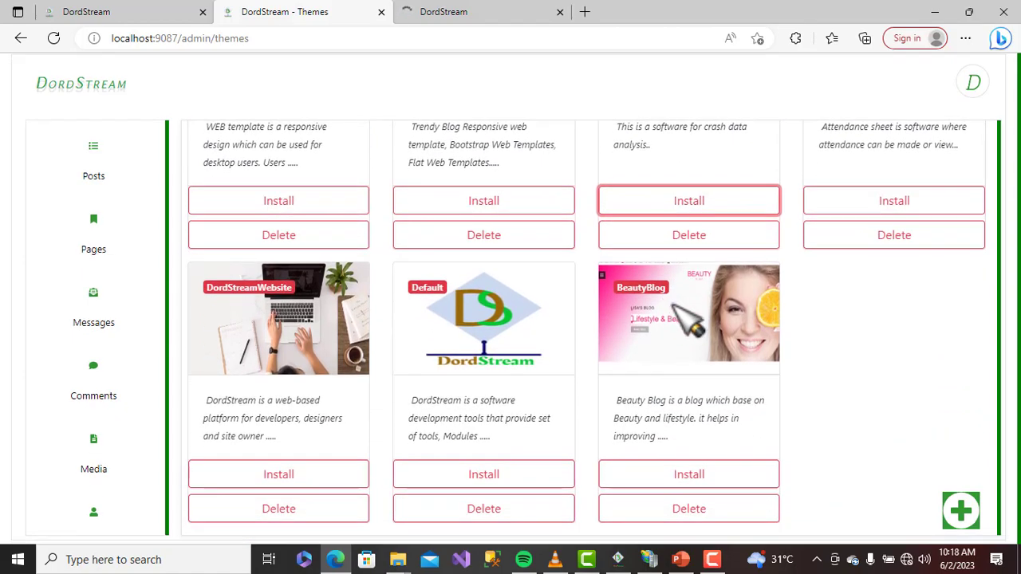
On the Add Theme page, choose Desktop > DordStream Template > Demo.dordstream as the theme file
click(963, 515)
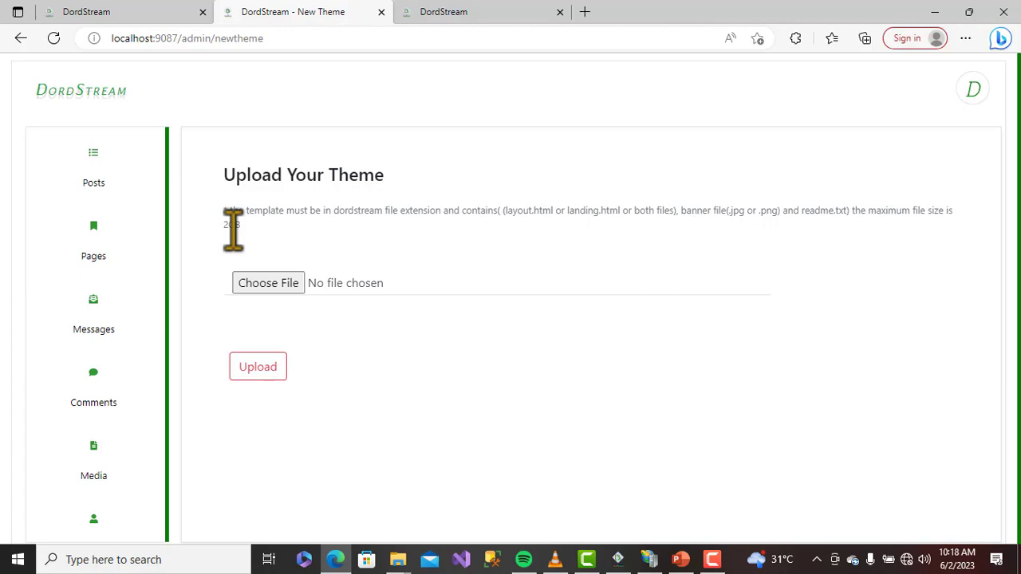
click(278, 283)
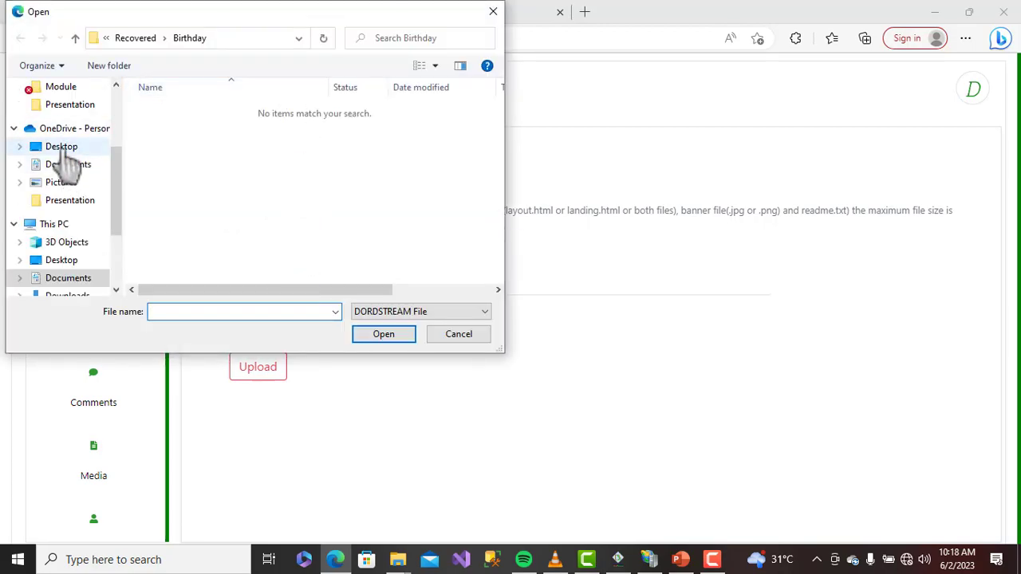
drag(118, 223, 119, 243)
click(66, 201)
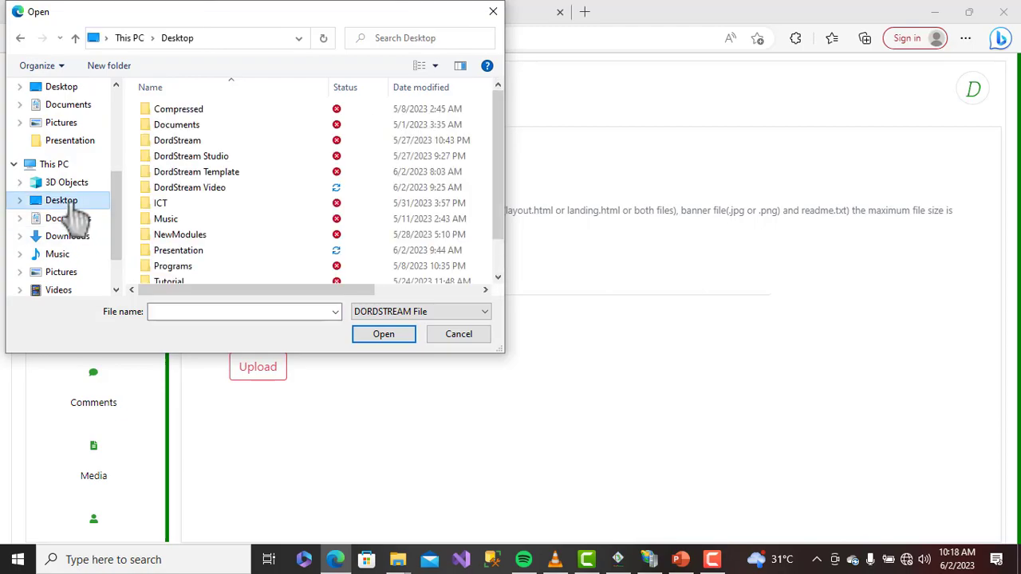
double_click(235, 174)
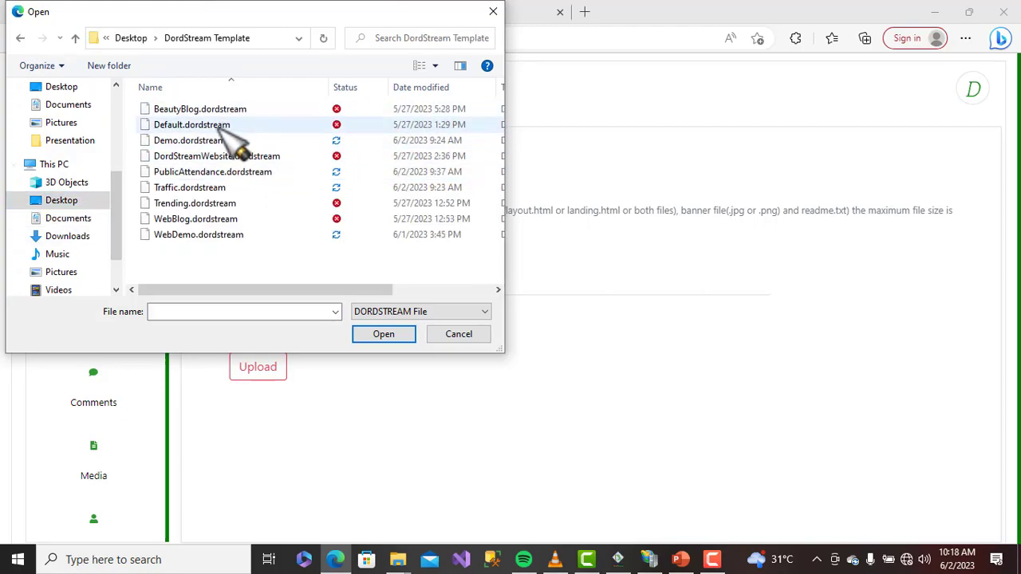
click(228, 146)
click(386, 335)
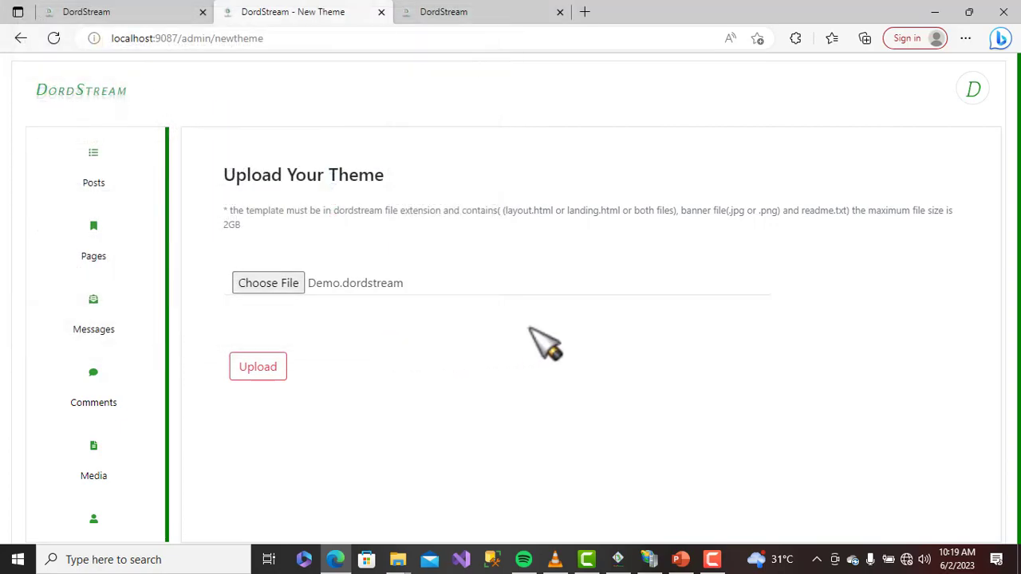
Upload Demo.dordstream, check the Demo theme's name and description in the themes list, then return to the live site
click(244, 371)
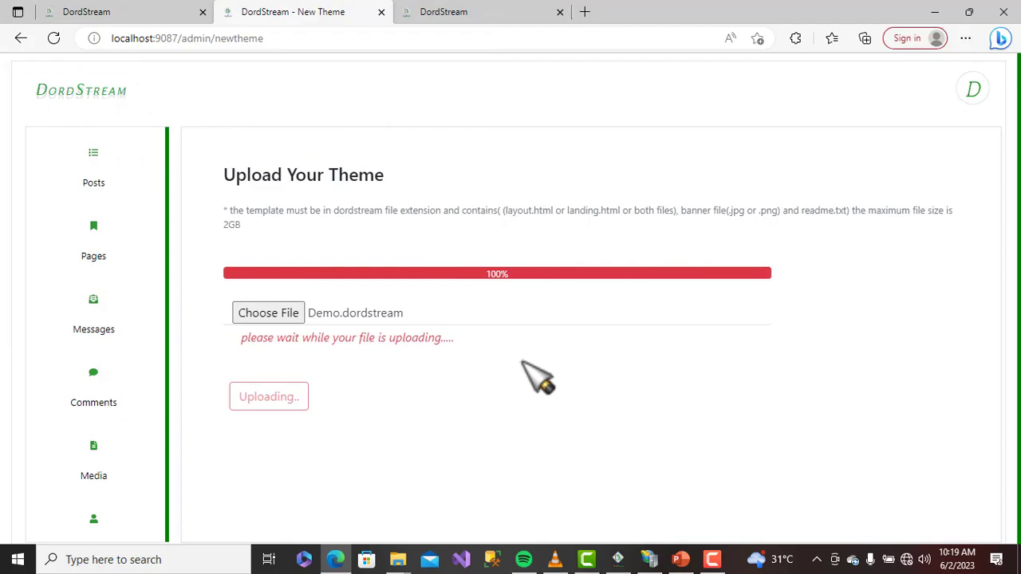
scroll(83, 423, down, 4)
click(100, 294)
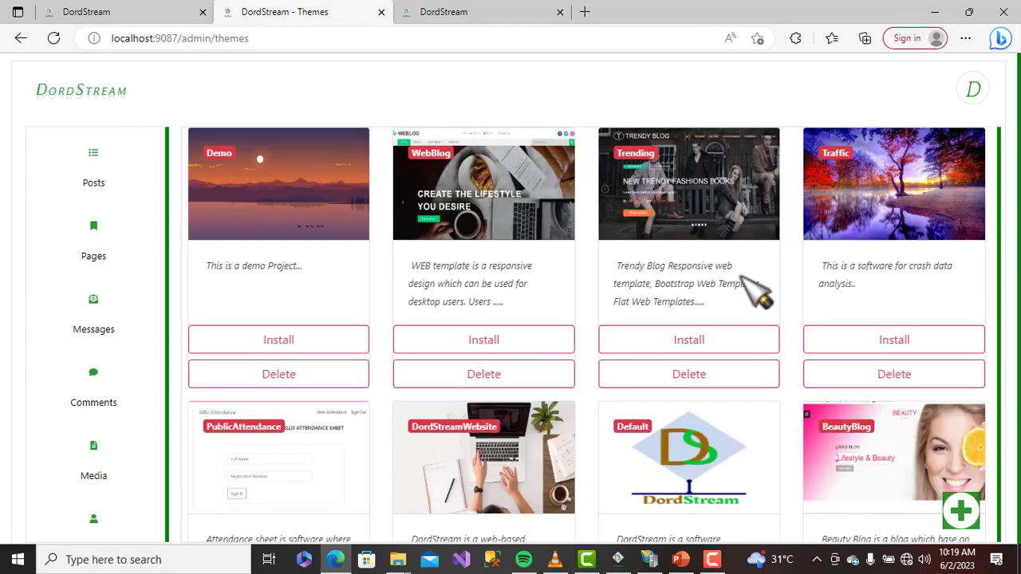
drag(233, 154, 209, 154)
drag(209, 265, 301, 266)
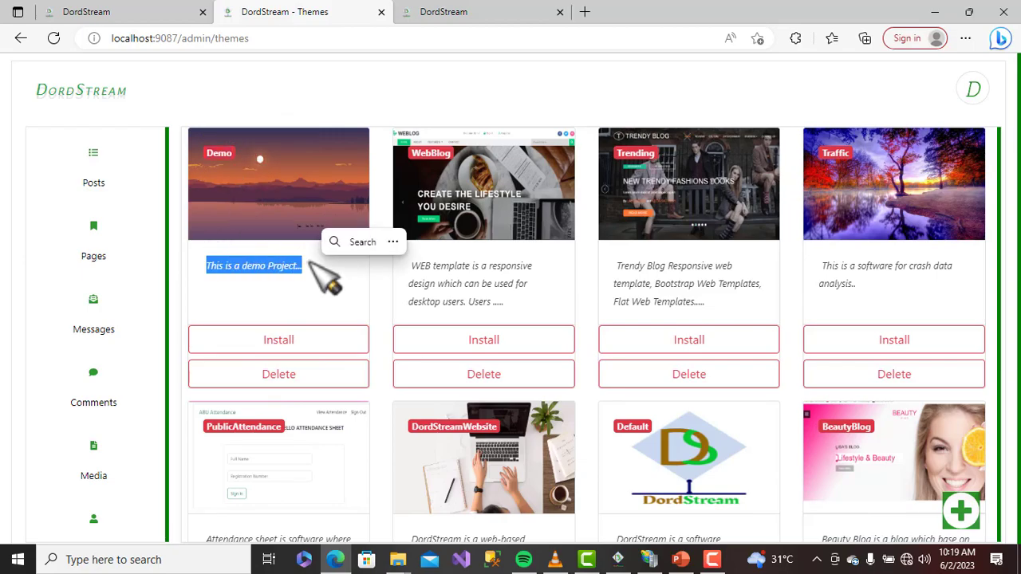
click(478, 14)
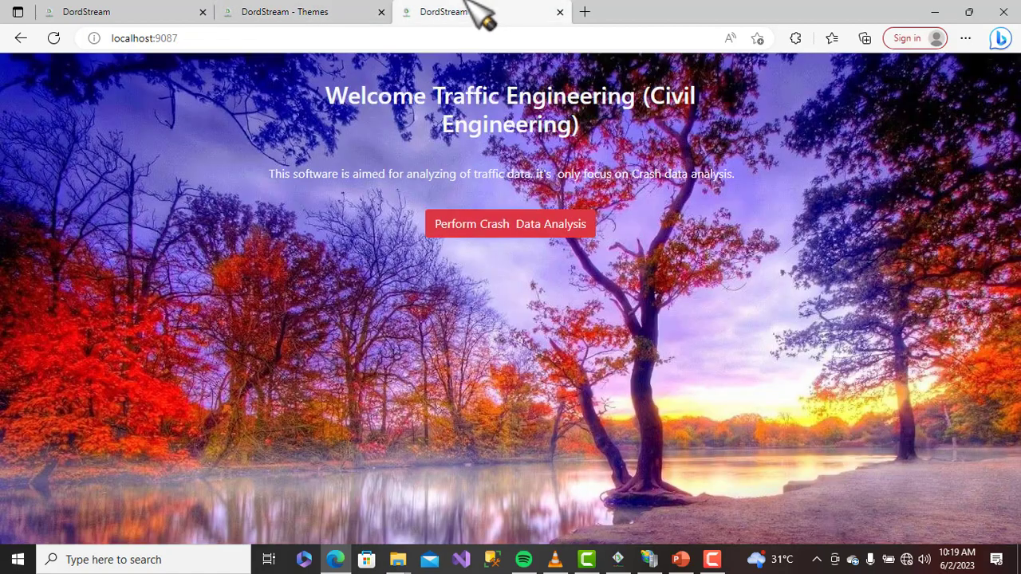
Open the crash data analysis page and choose Crashes.csv from the Desktop
click(469, 233)
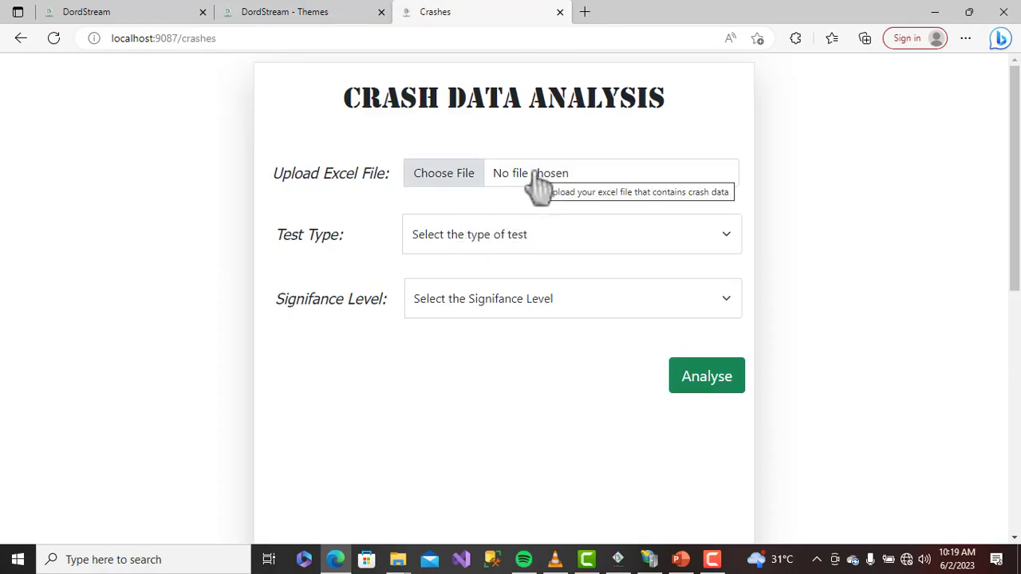
click(537, 174)
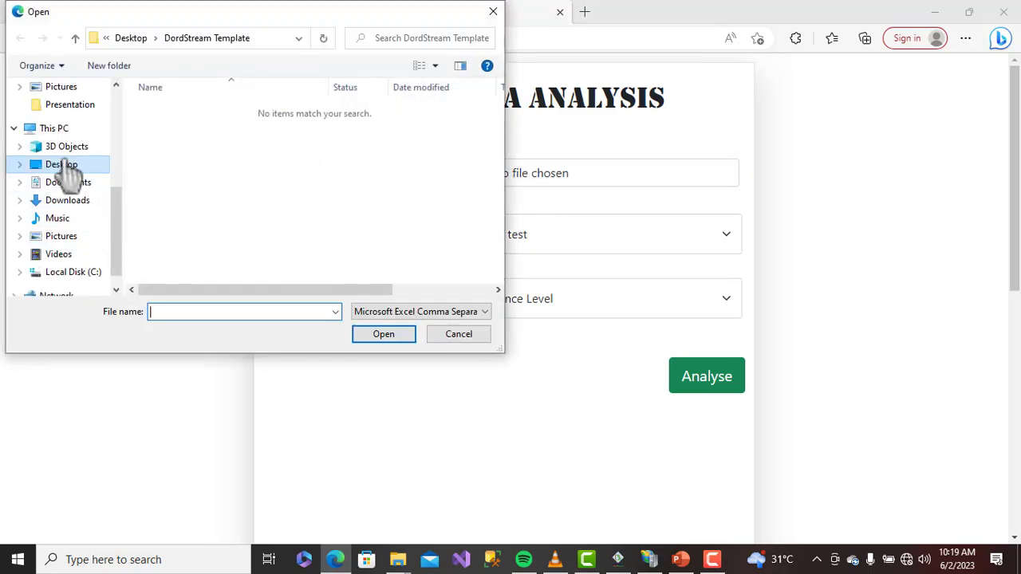
double_click(64, 163)
scroll(271, 228, down, 2)
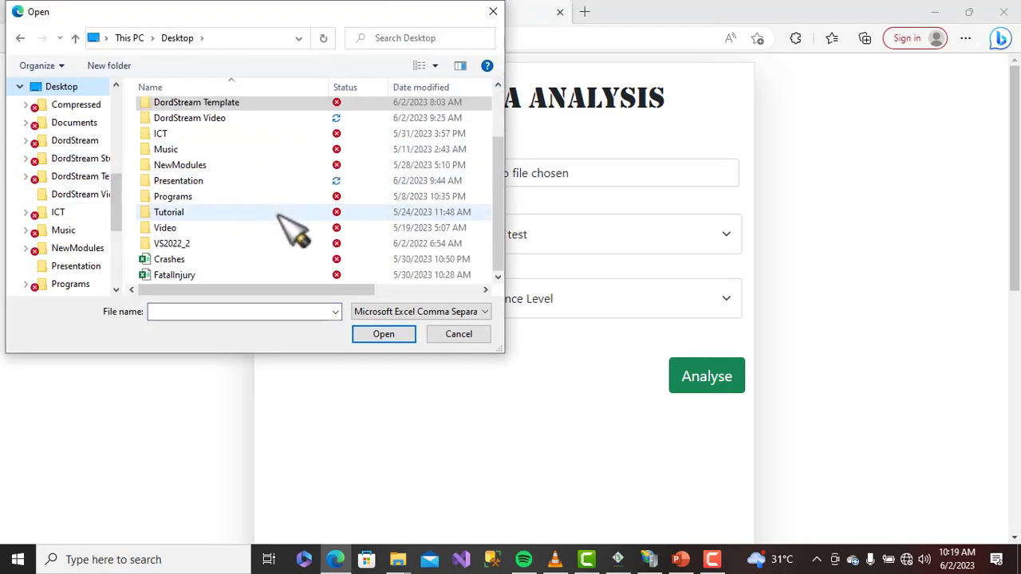
click(189, 261)
click(381, 334)
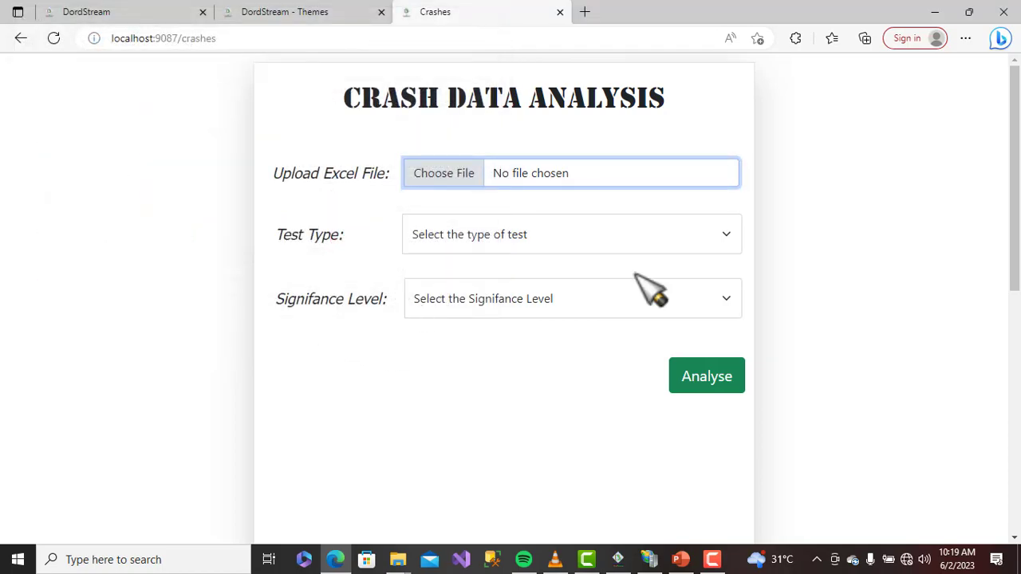
Run a T-Test at 5% significance on Crashes.csv and review the results
click(648, 238)
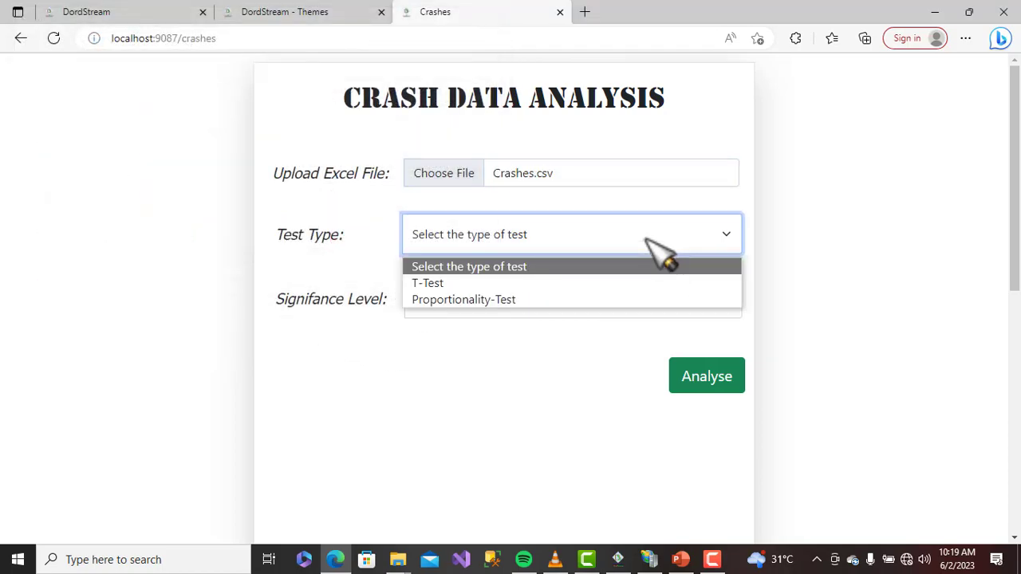
click(606, 283)
click(599, 302)
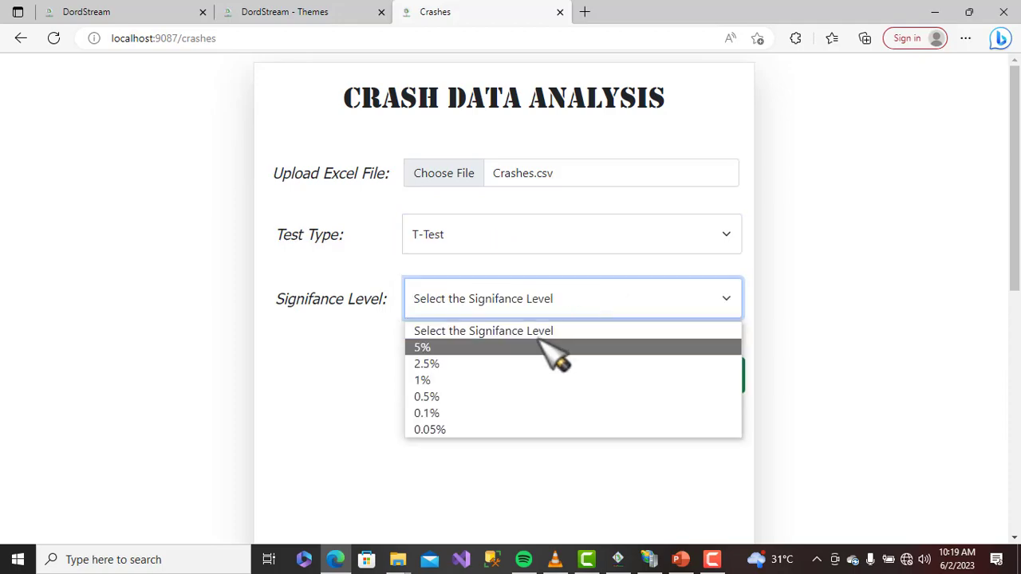
click(556, 351)
click(732, 389)
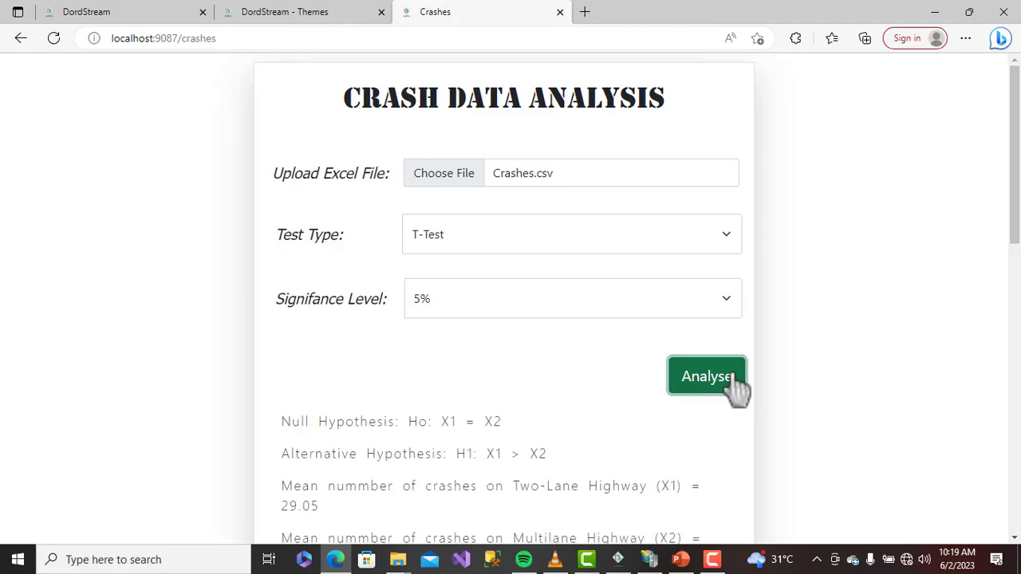
scroll(636, 423, down, 3)
scroll(636, 423, down, 8)
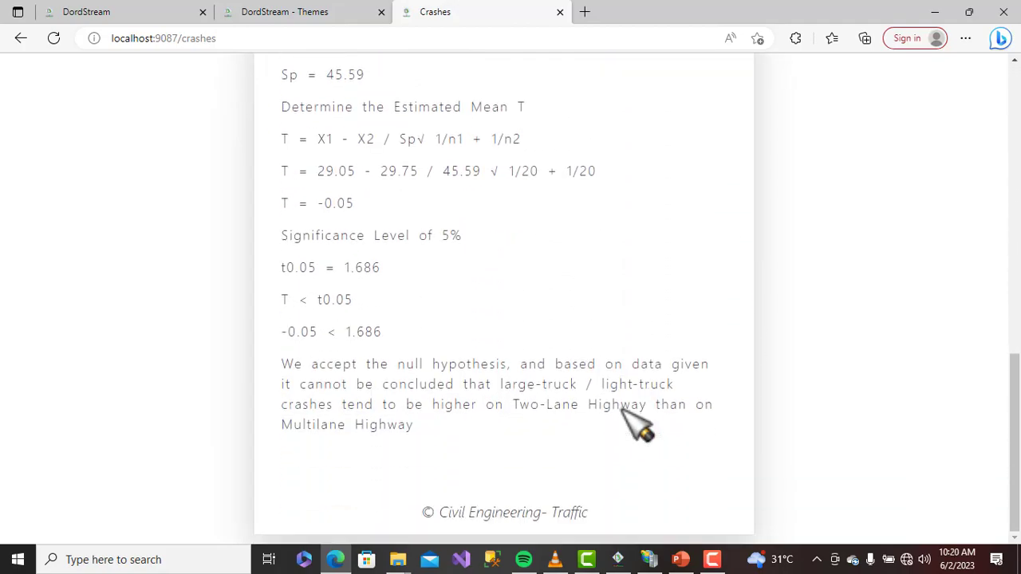
scroll(631, 415, up, 10)
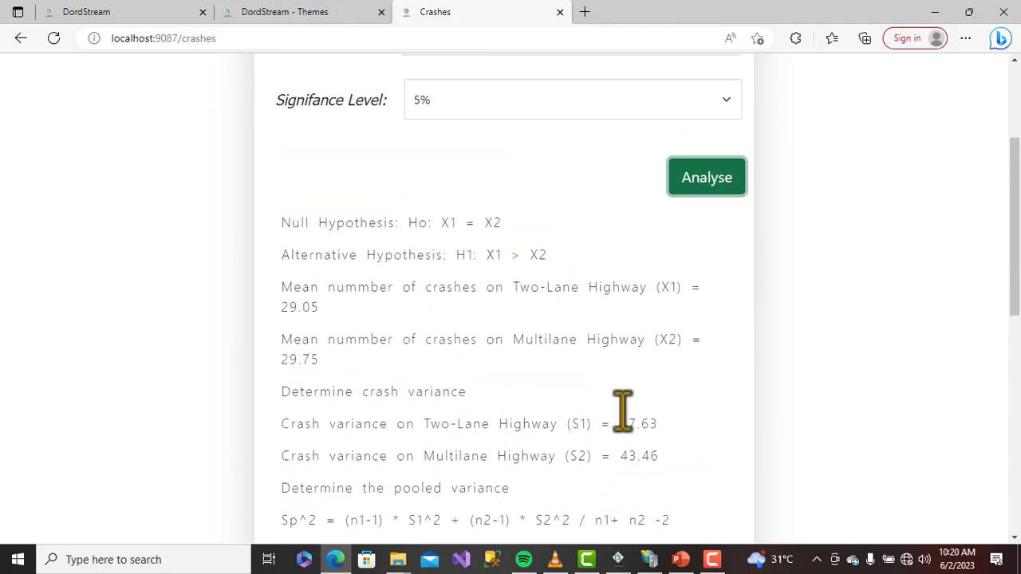
Go back to the DordStream - Themes admin tab
click(344, 8)
click(487, 17)
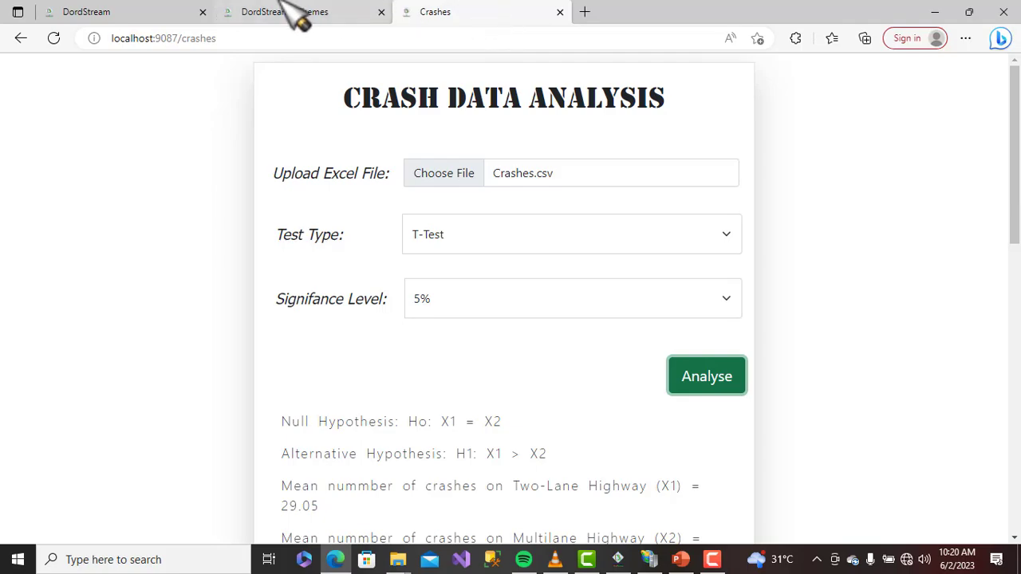
click(305, 10)
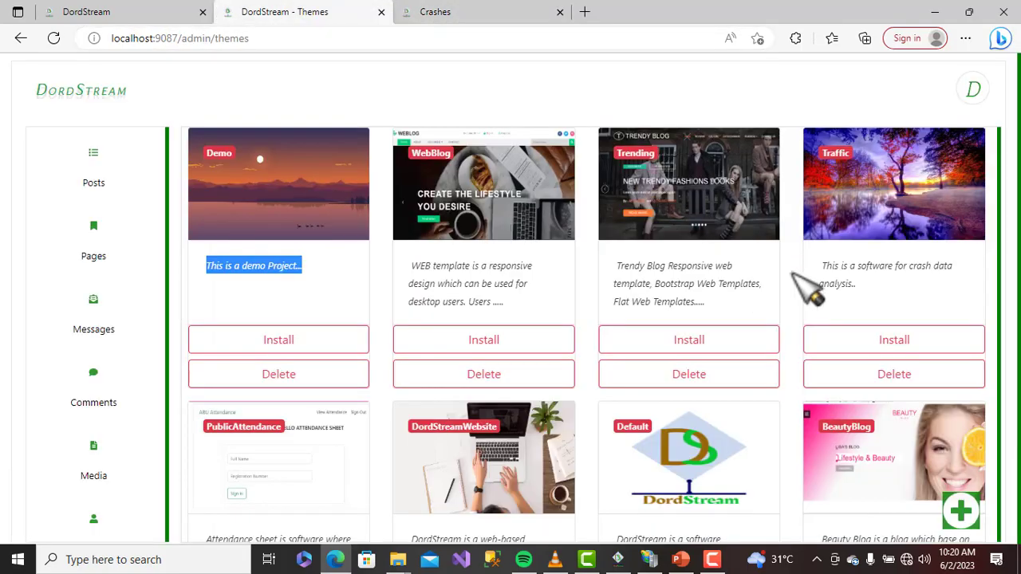
Install the Demo theme and acknowledge the Themes Installed message
scroll(517, 387, down, 1)
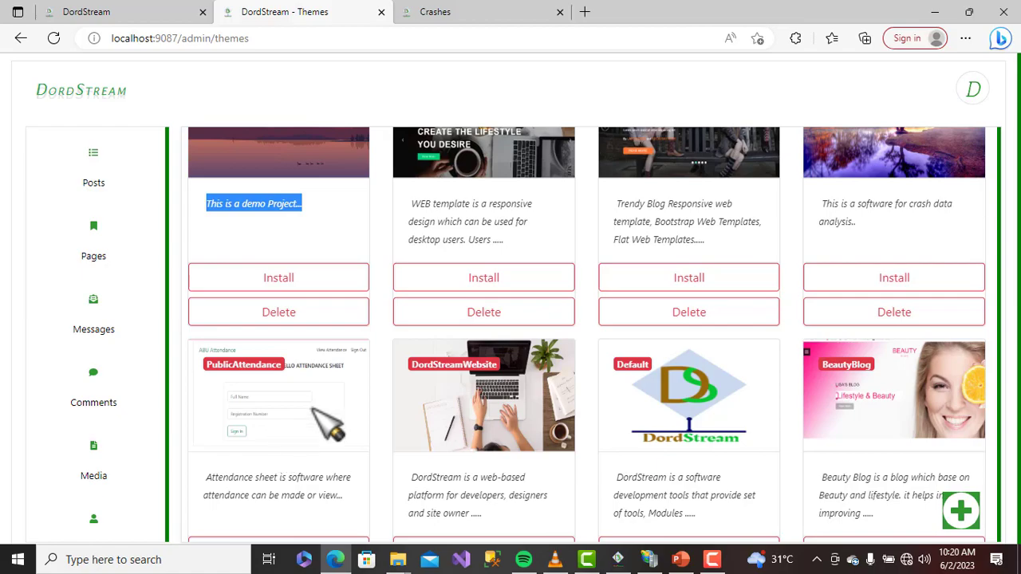
scroll(780, 376, down, 1)
scroll(381, 296, up, 2)
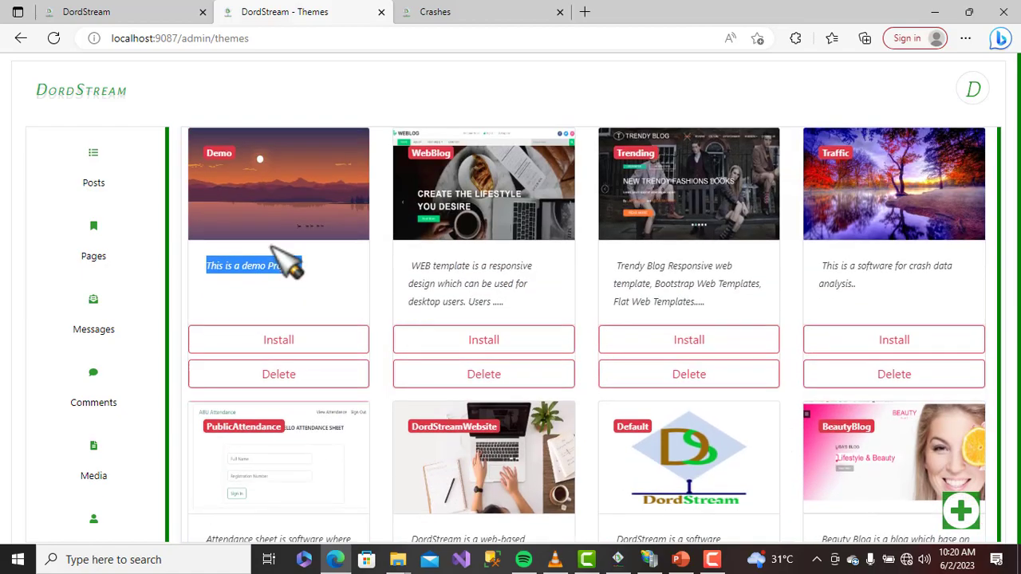
click(292, 340)
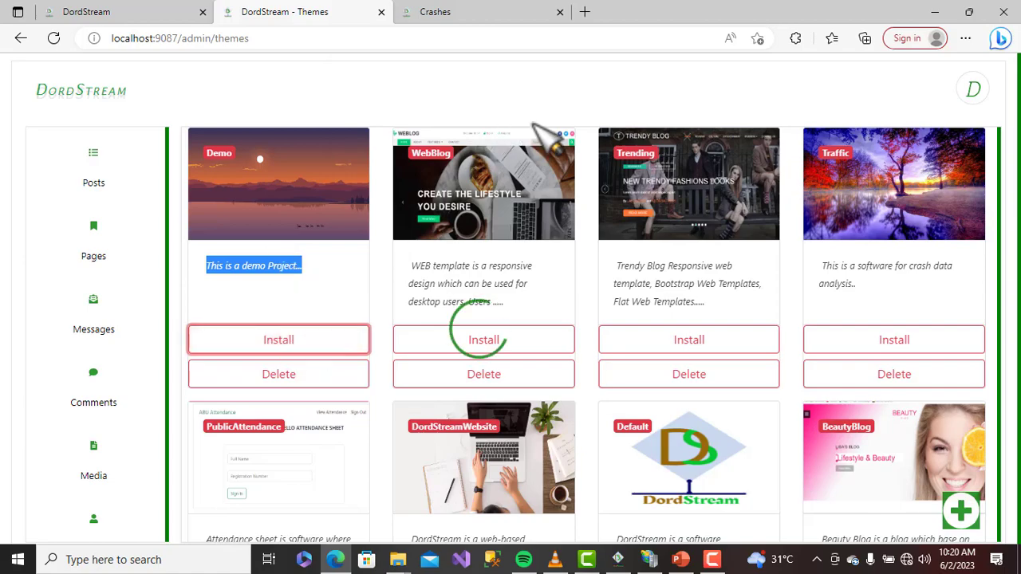
click(643, 122)
In the Crashes tab, trim the address to localhost:9087 to load the Demo Welcome page
click(461, 12)
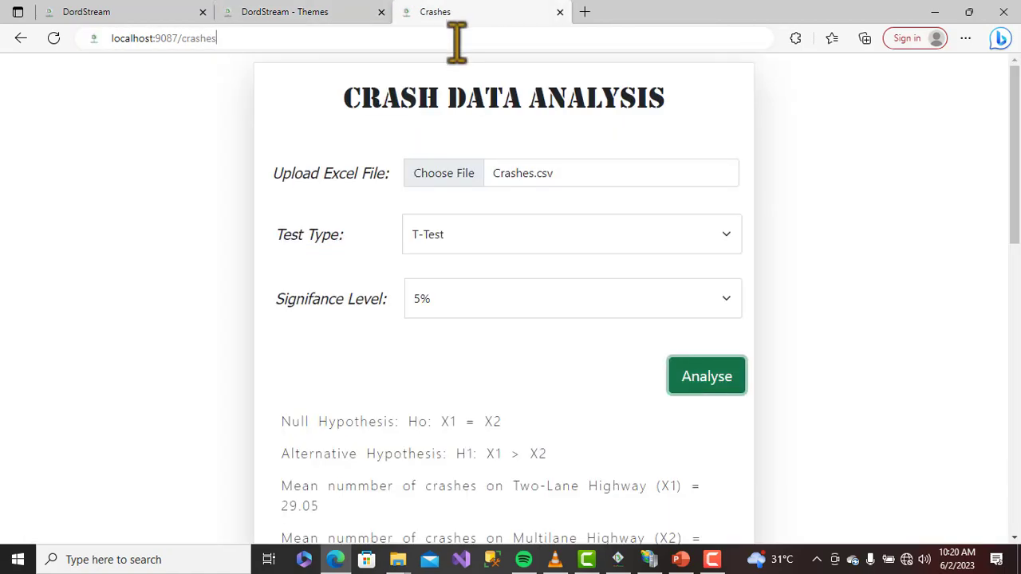
click(456, 38)
click(456, 38)
key(BackSpace)
key(BackSpace)
key(BackSpace)
key(BackSpace)
key(BackSpace)
key(BackSpace)
key(BackSpace)
key(BackSpace)
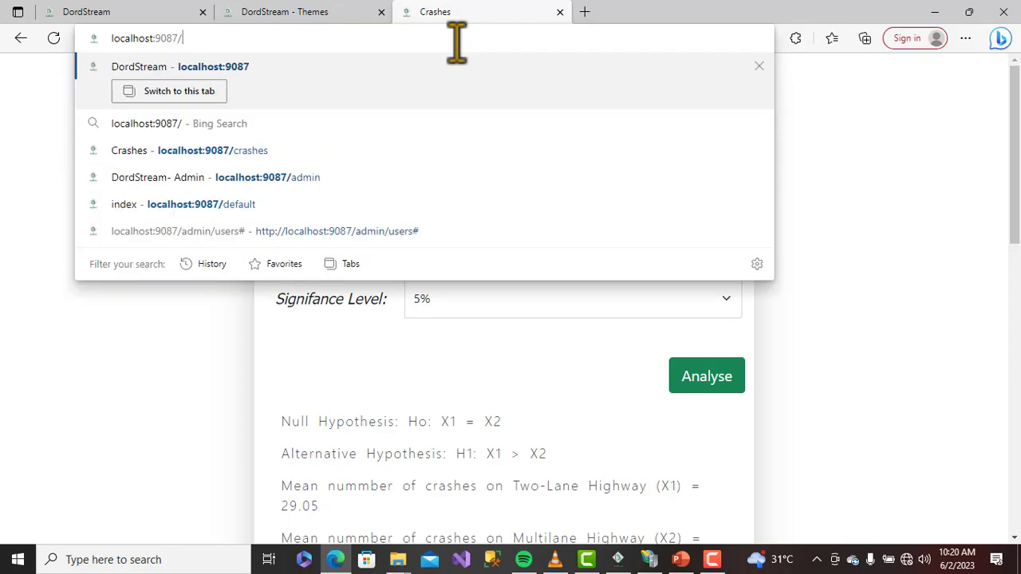
key(Return)
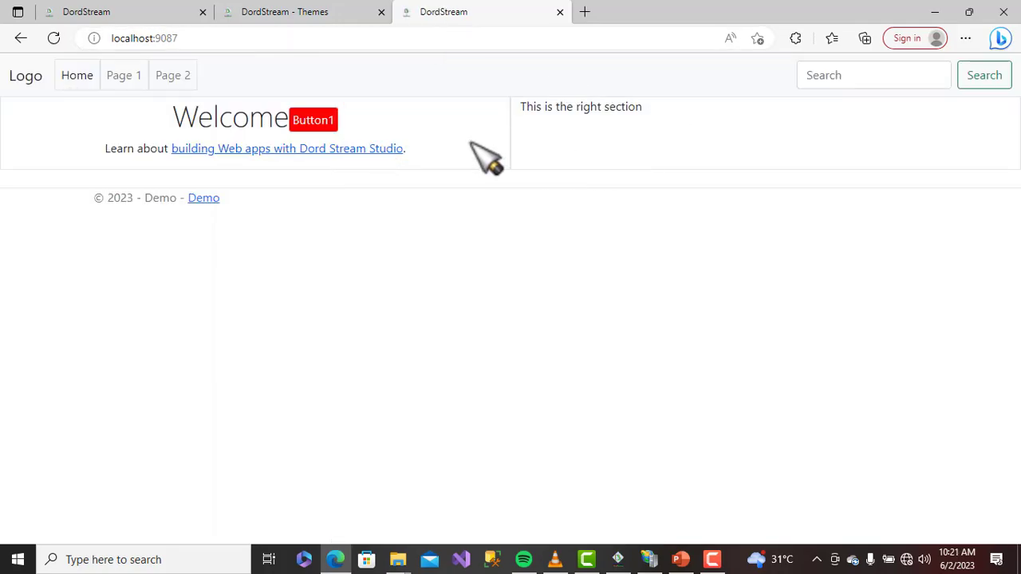
Back on the Themes page, install the BeautyBlog theme and dismiss the confirmation
click(351, 12)
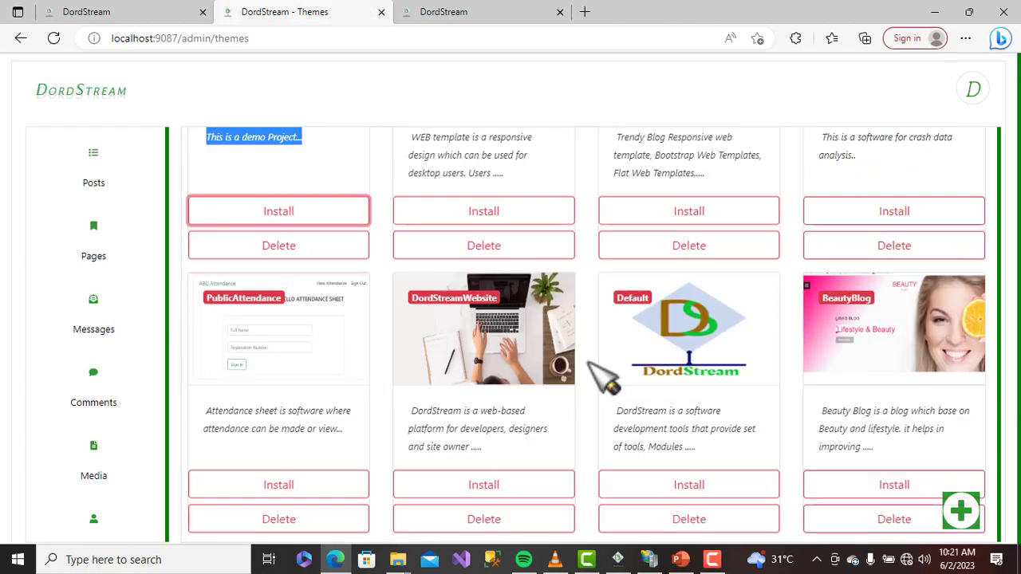
click(895, 485)
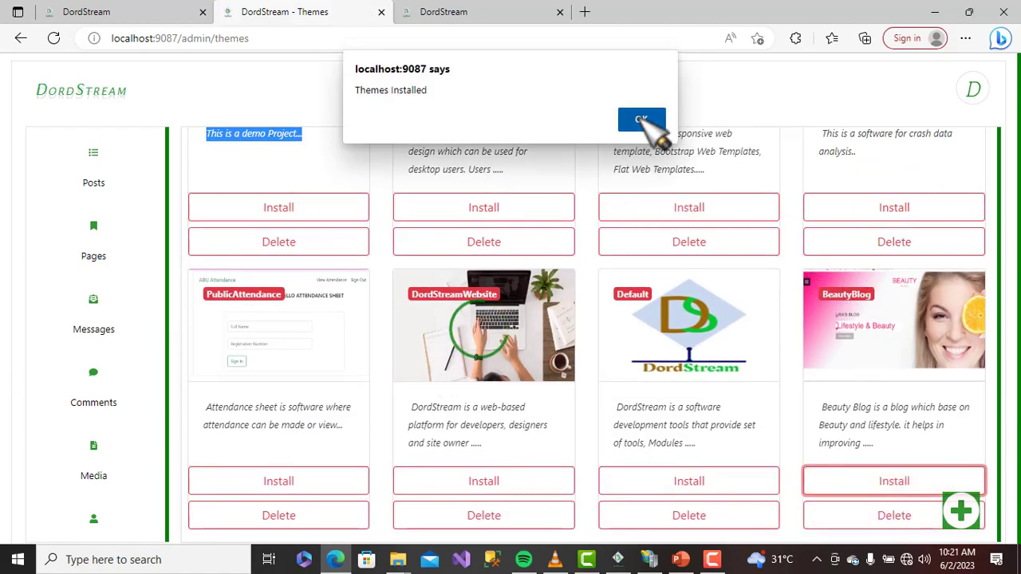
click(643, 120)
scroll(155, 467, down, 3)
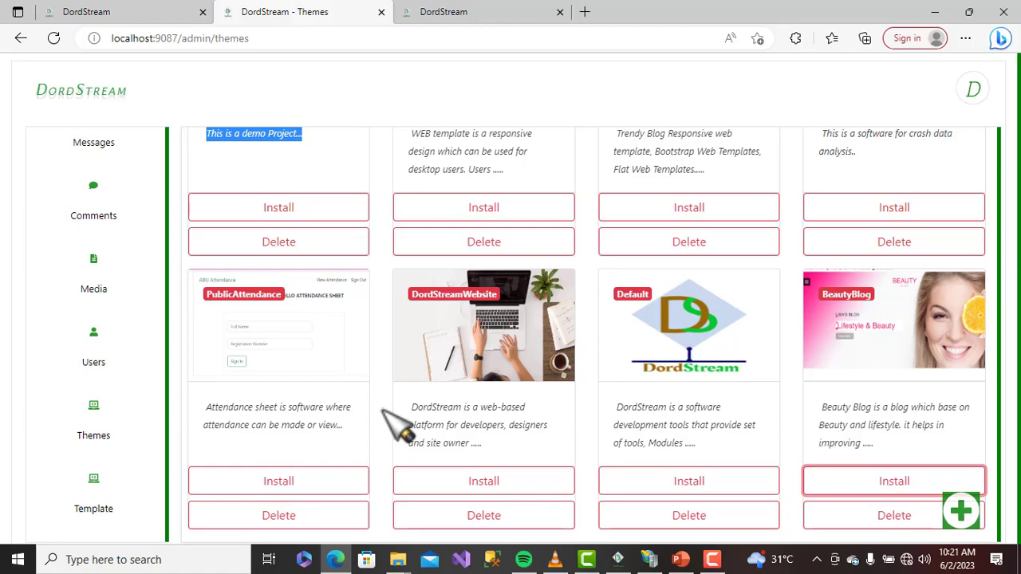
Open the Demo project in DordStream Studio
click(617, 559)
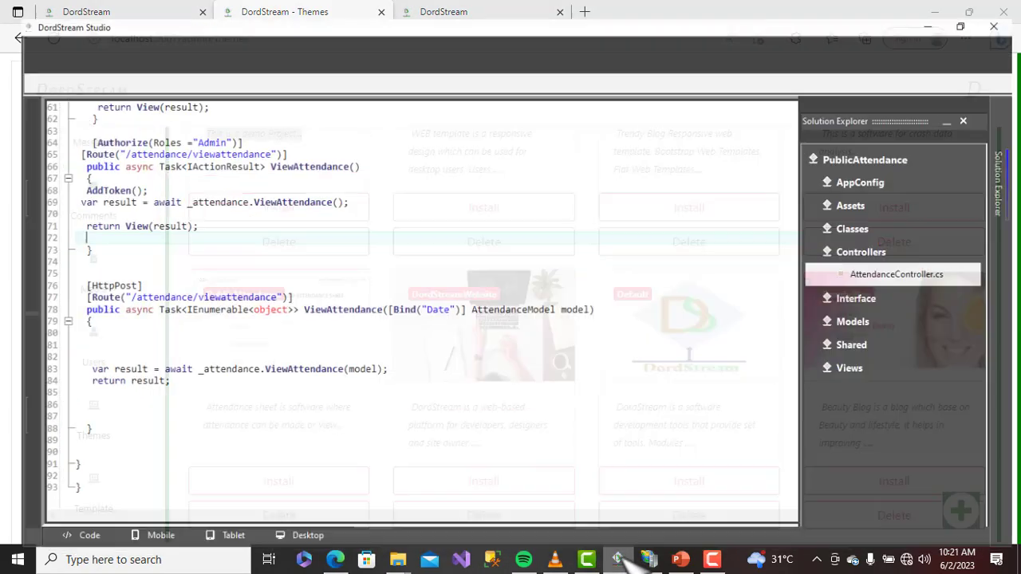
click(14, 27)
mouse_move(41, 98)
click(145, 101)
double_click(251, 219)
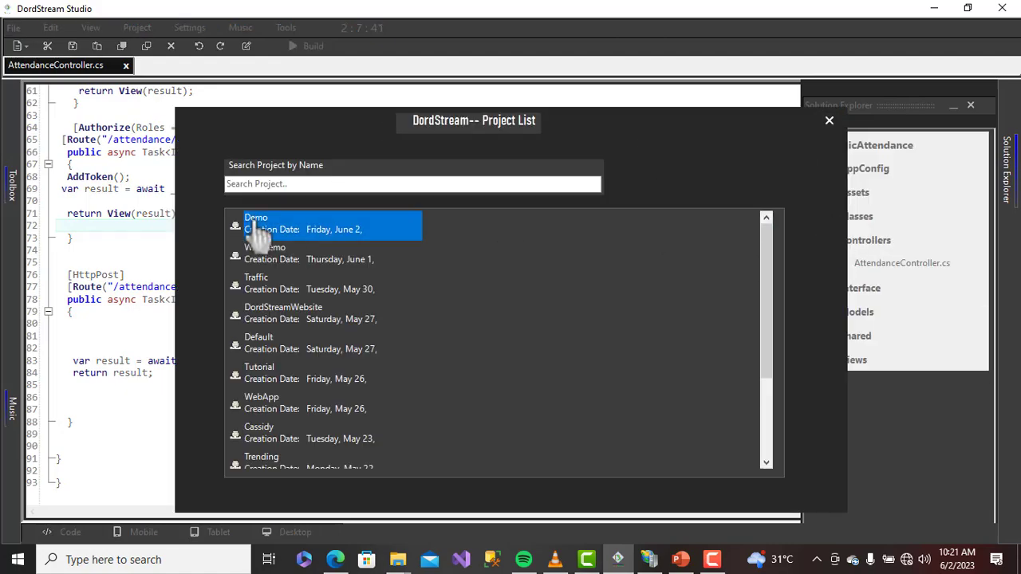
Publish the Demo project to the DordStream Template folder
click(136, 29)
click(163, 47)
click(677, 209)
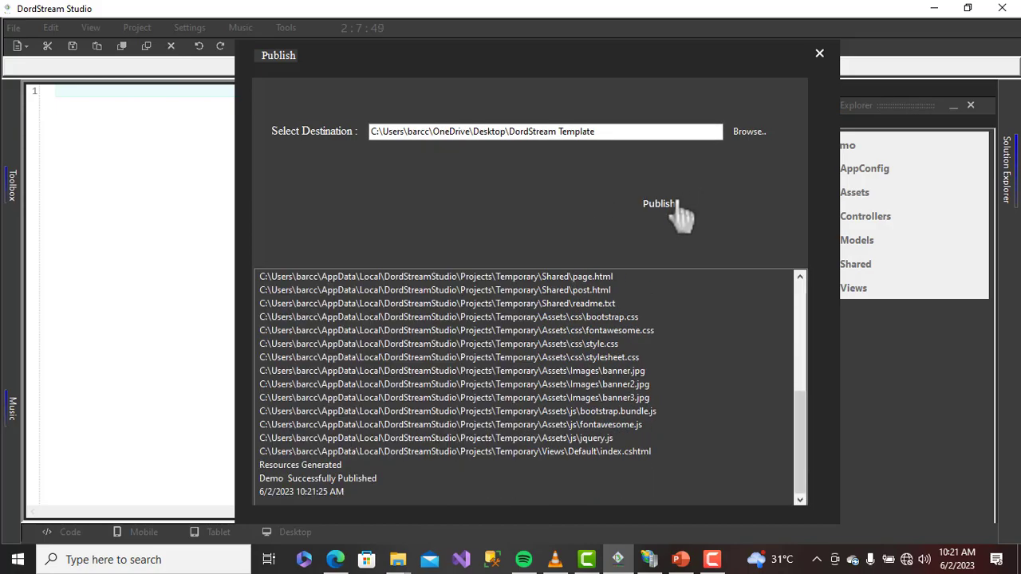
Check the DordStream Template folder for Demo.dordstream updated at 10:21 AM, then return to the browser
mouse_move(399, 557)
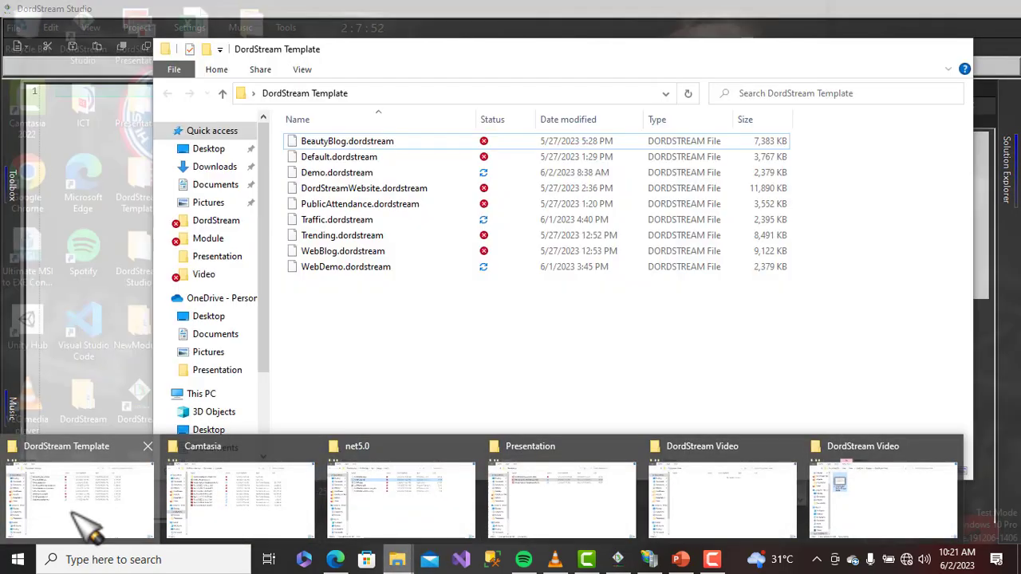
click(72, 518)
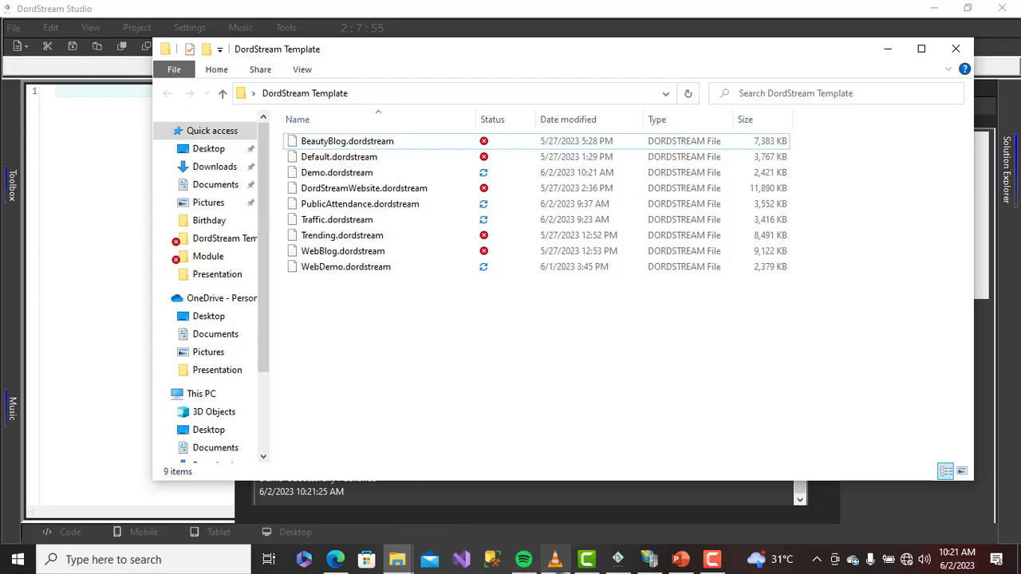
click(335, 560)
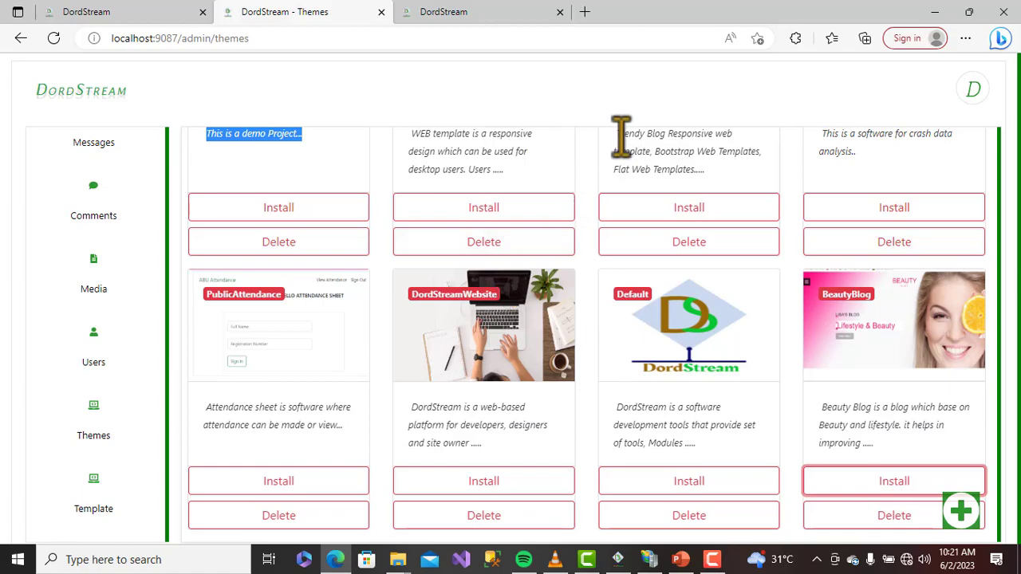
Delete the Demo theme from the themes list
scroll(214, 290, up, 2)
click(279, 367)
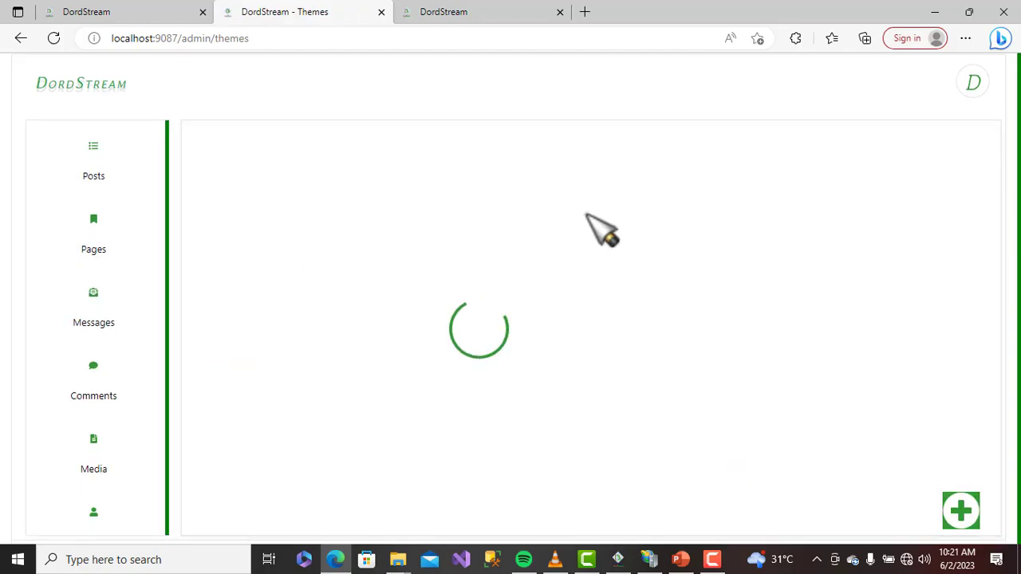
scroll(417, 257, down, 2)
scroll(102, 359, down, 2)
scroll(112, 359, down, 2)
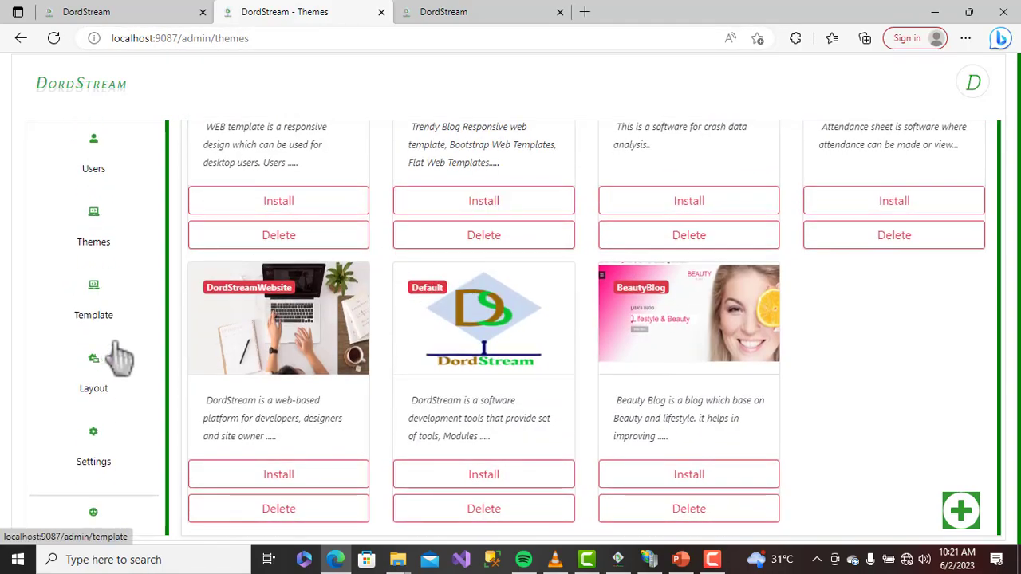
Open the Template editor and browse the file list, keeping css.bootstrap.css loaded
click(96, 293)
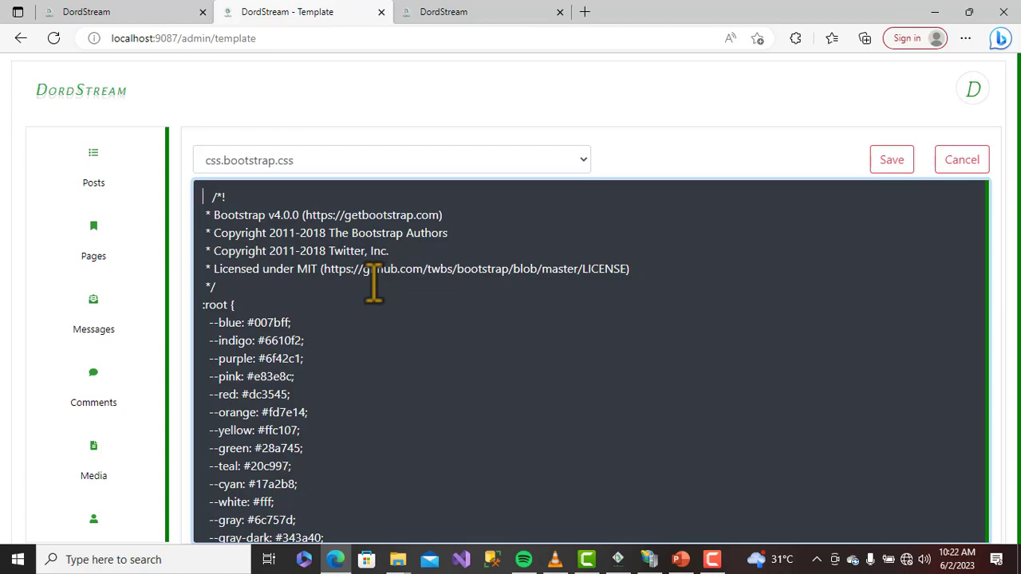
scroll(373, 287, down, 2)
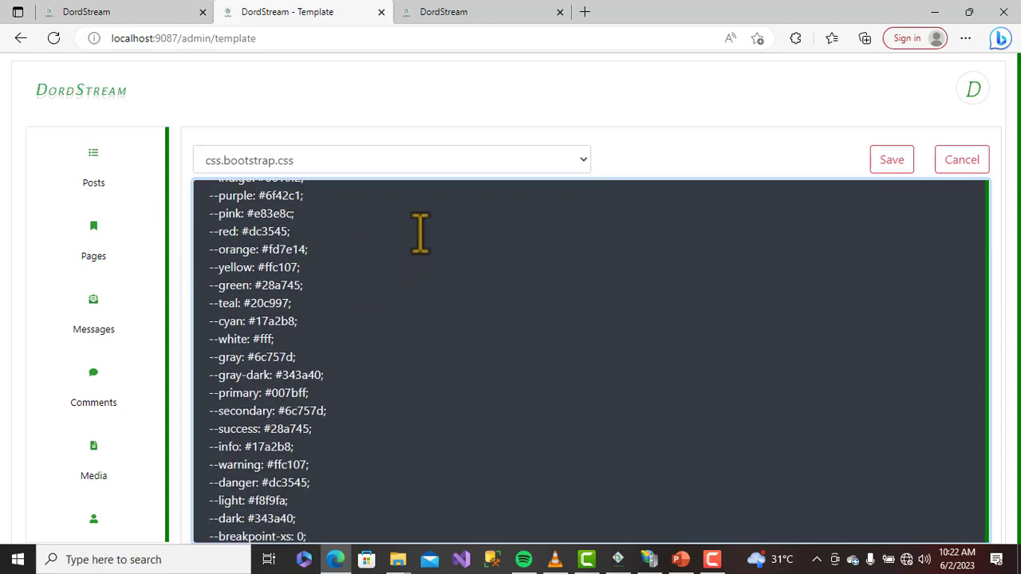
click(477, 166)
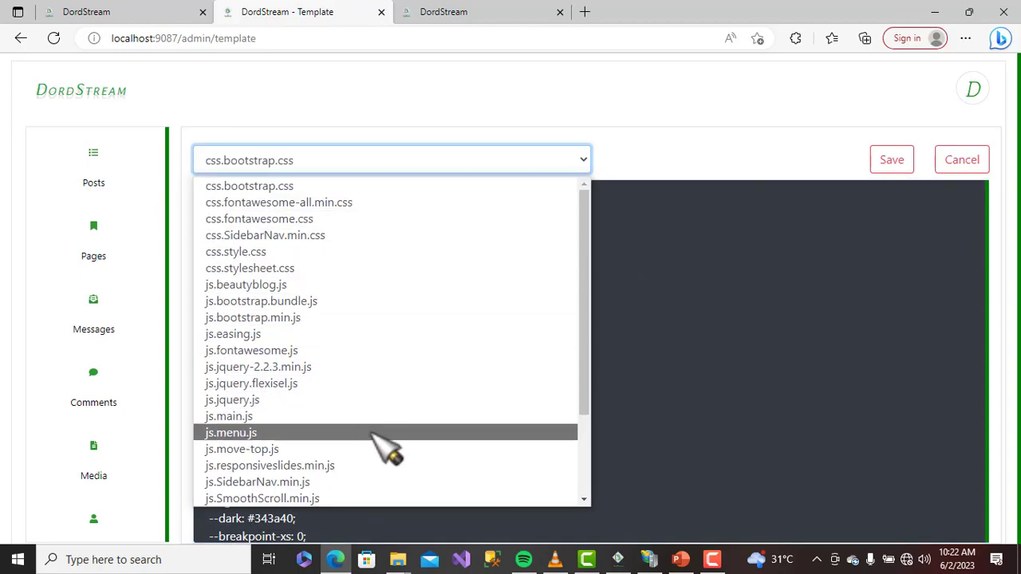
scroll(456, 401, down, 3)
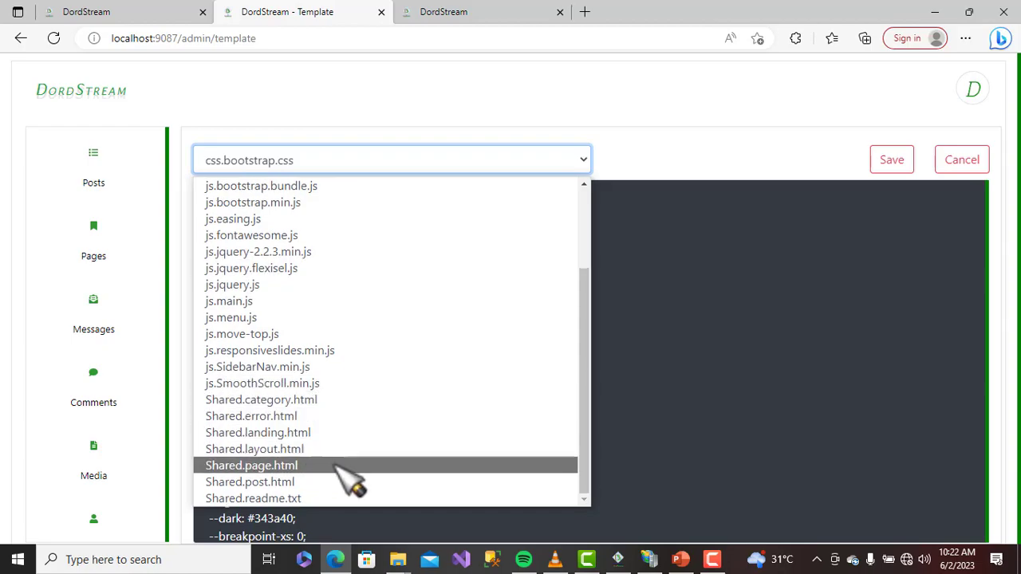
click(766, 156)
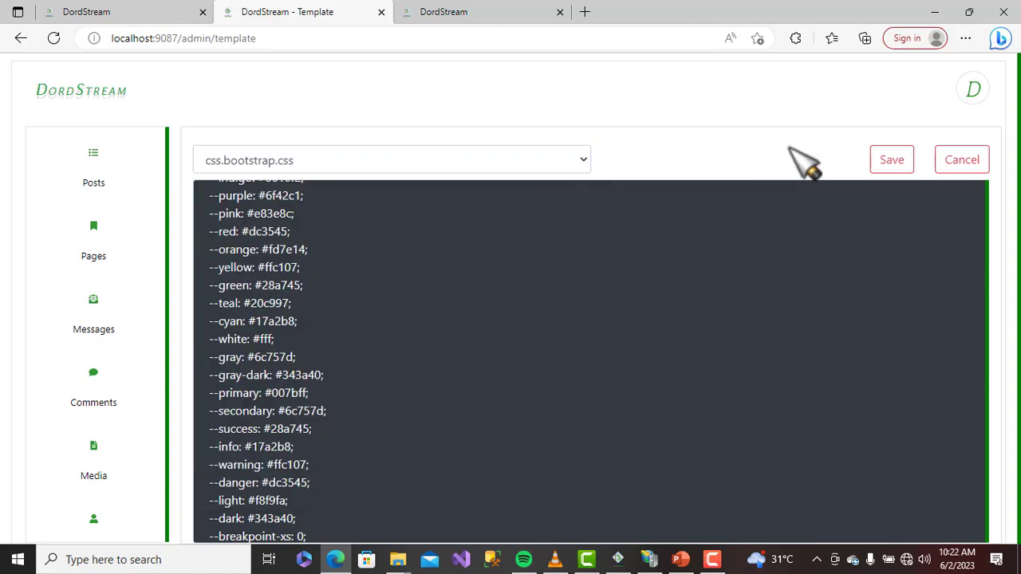
scroll(128, 431, down, 2)
scroll(128, 431, down, 3)
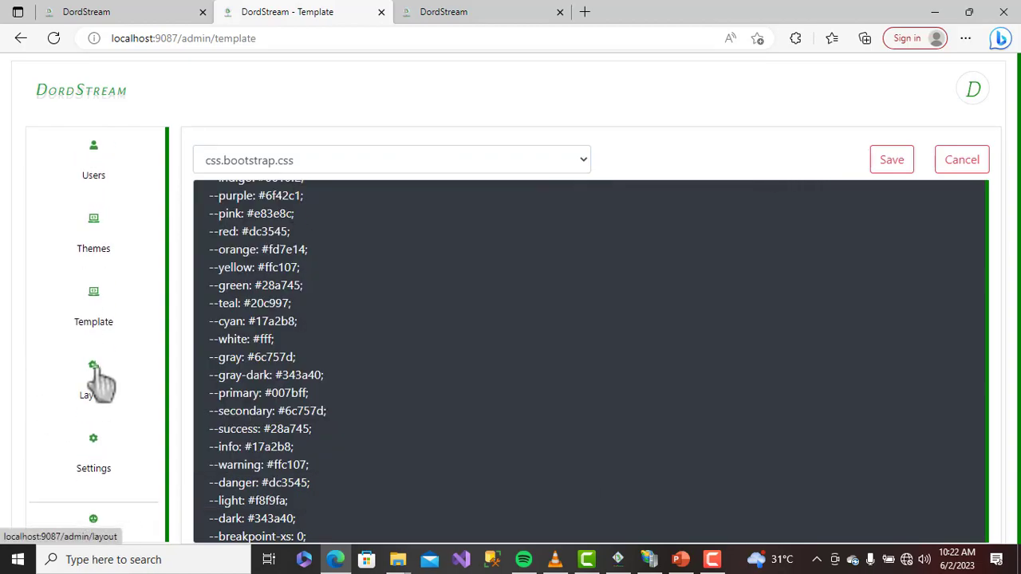
Open the Layout page and scroll through its Top, Left, Right and Bottom widget areas
click(100, 385)
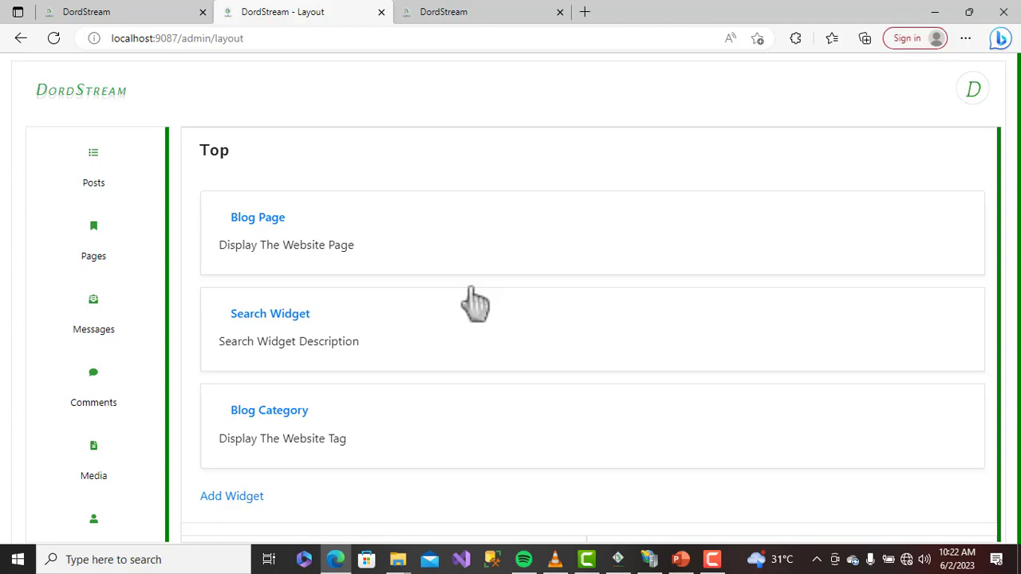
scroll(477, 304, down, 5)
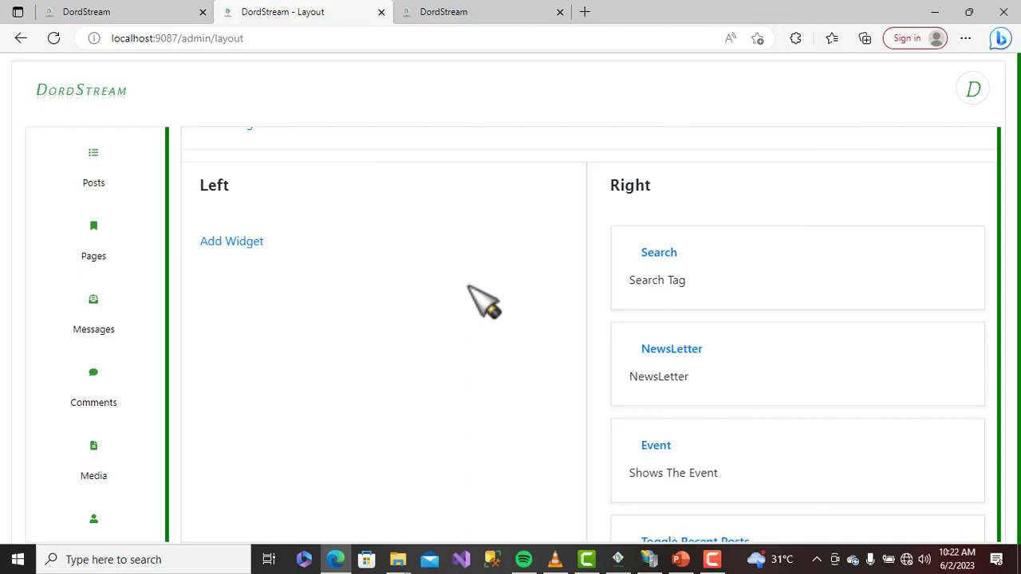
scroll(477, 286, down, 7)
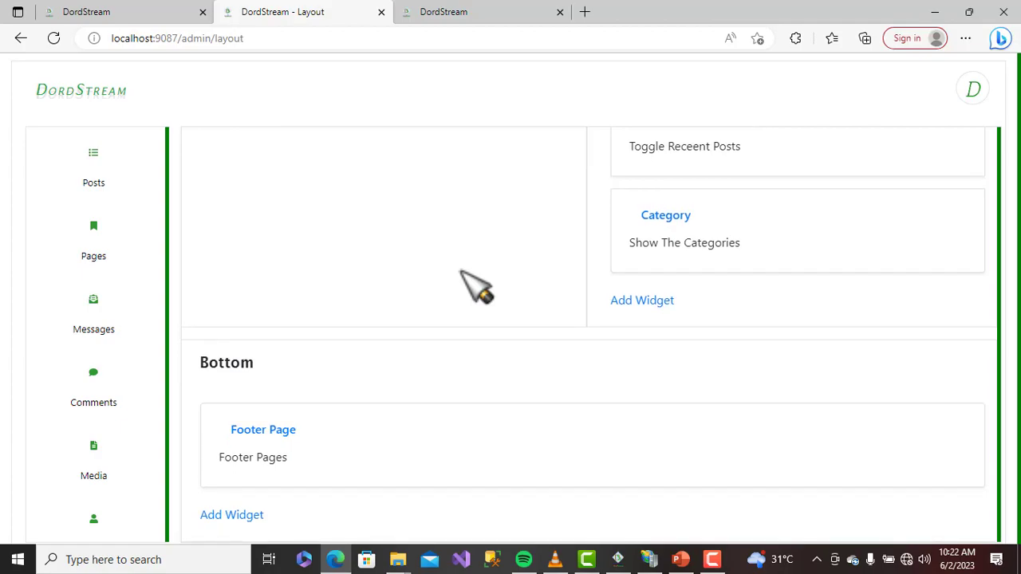
right_click(460, 271)
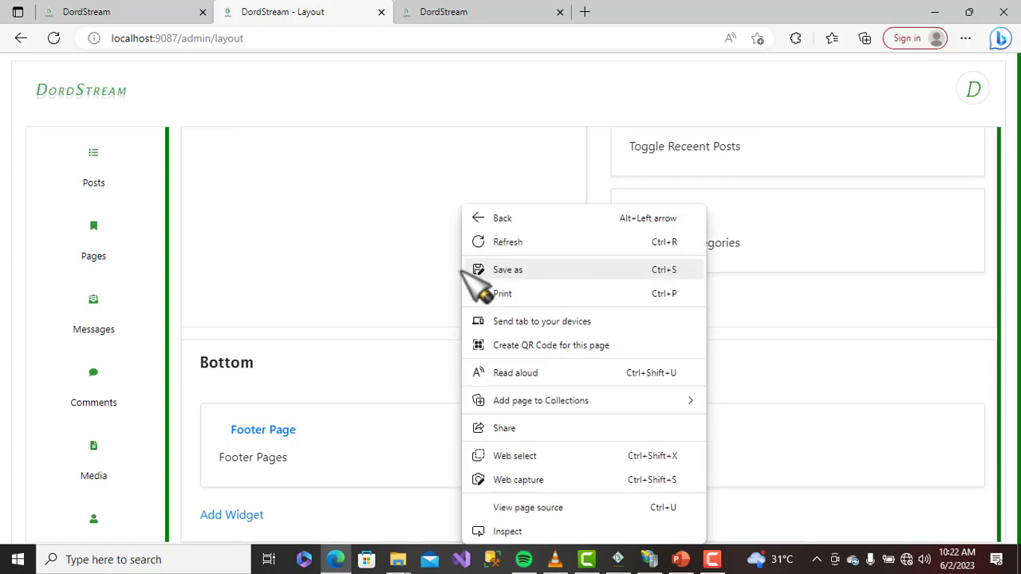
click(403, 267)
Scroll back up and start adding a widget to the Left area
scroll(402, 266, up, 2)
scroll(419, 281, up, 7)
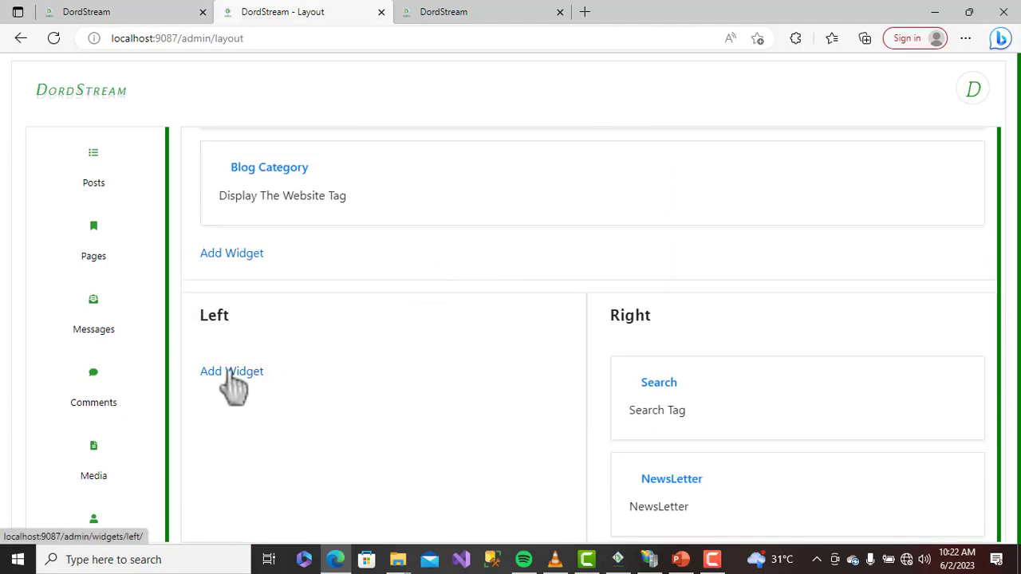
click(231, 371)
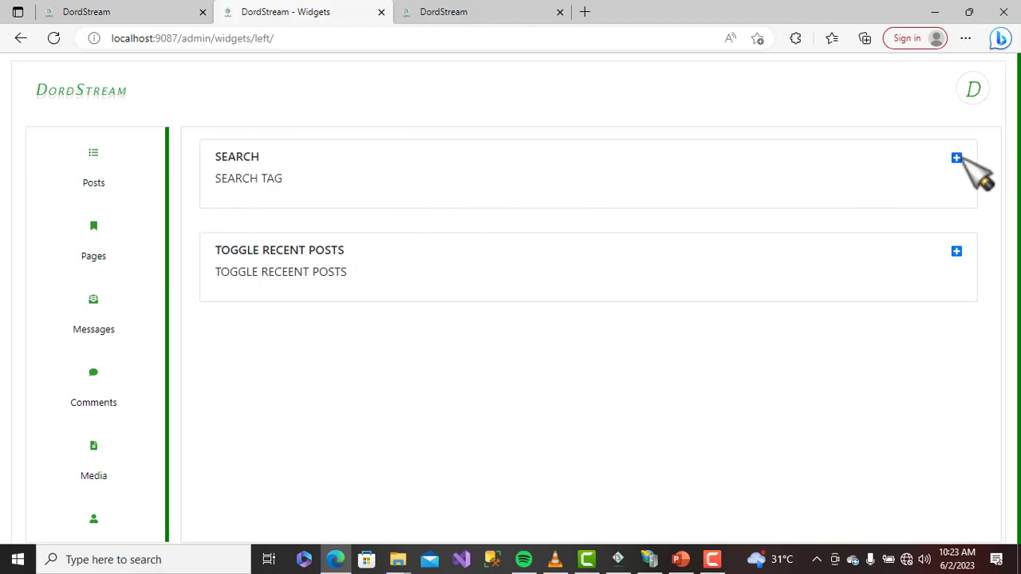
Add the Search widget to the Left column and scroll down to confirm it
click(956, 159)
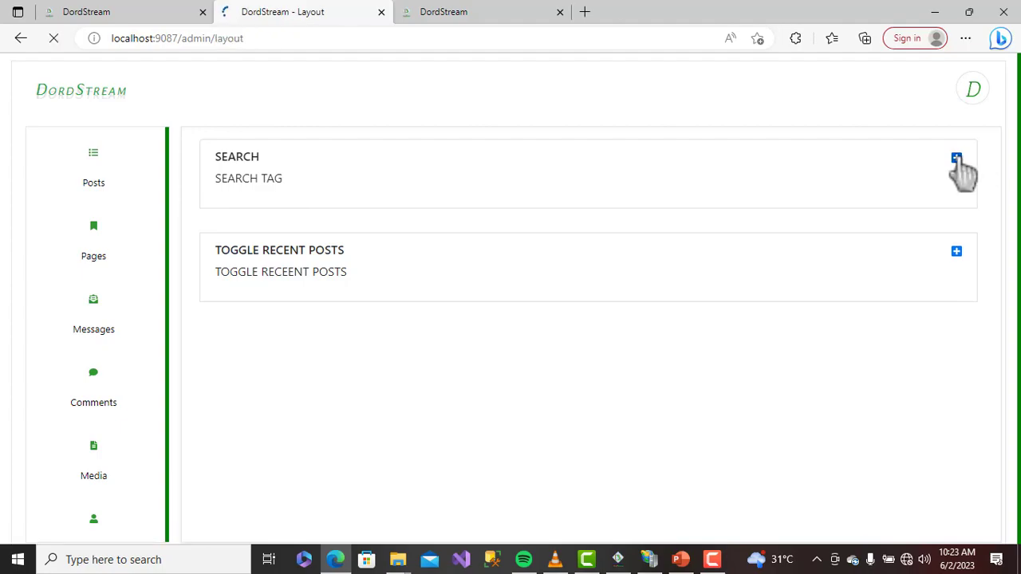
scroll(433, 438, down, 5)
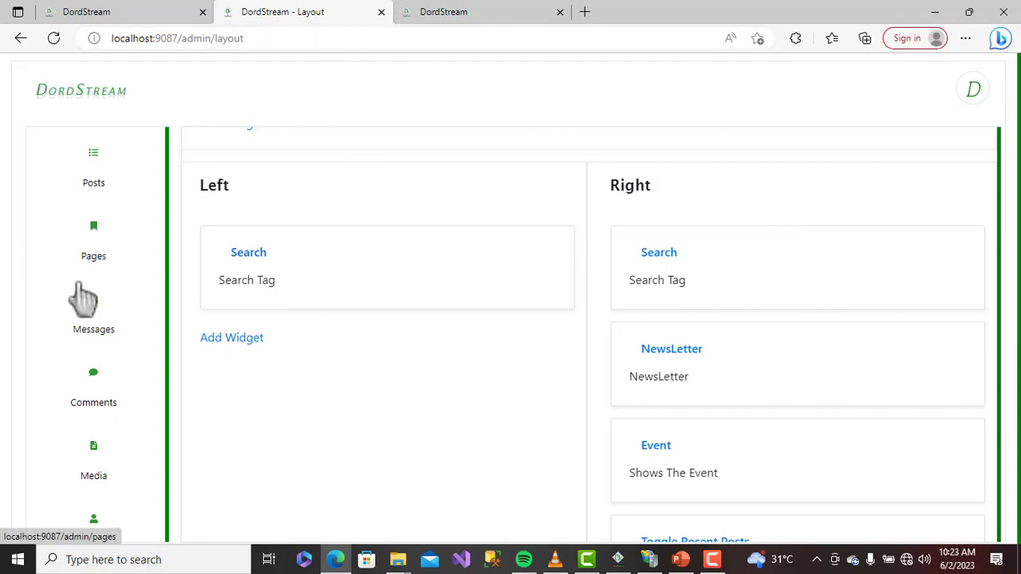
scroll(128, 399, down, 1)
scroll(132, 399, down, 4)
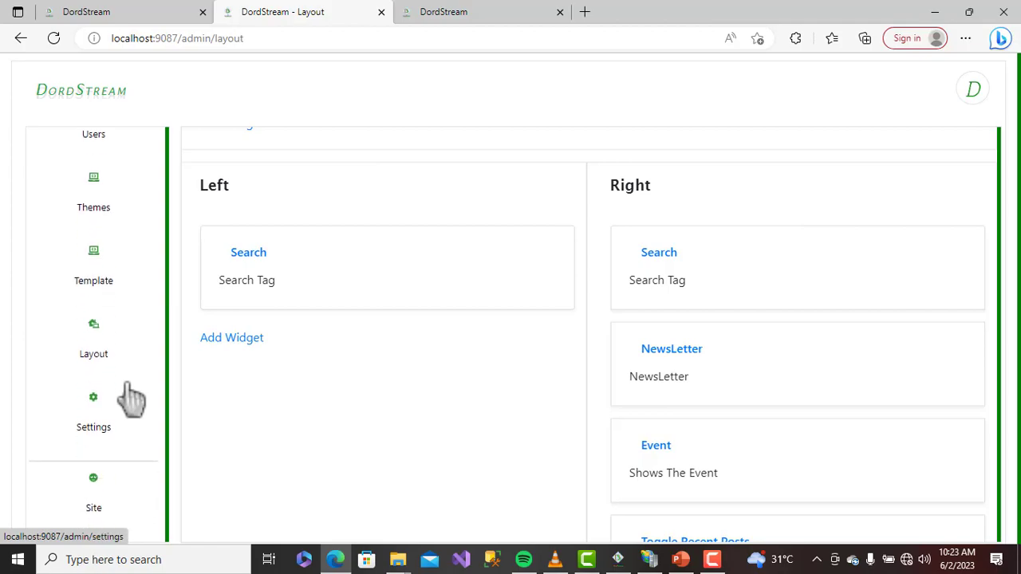
Open Settings and inspect the Title (DordStream) and Keywords values, cancelling both editors unchanged
click(93, 397)
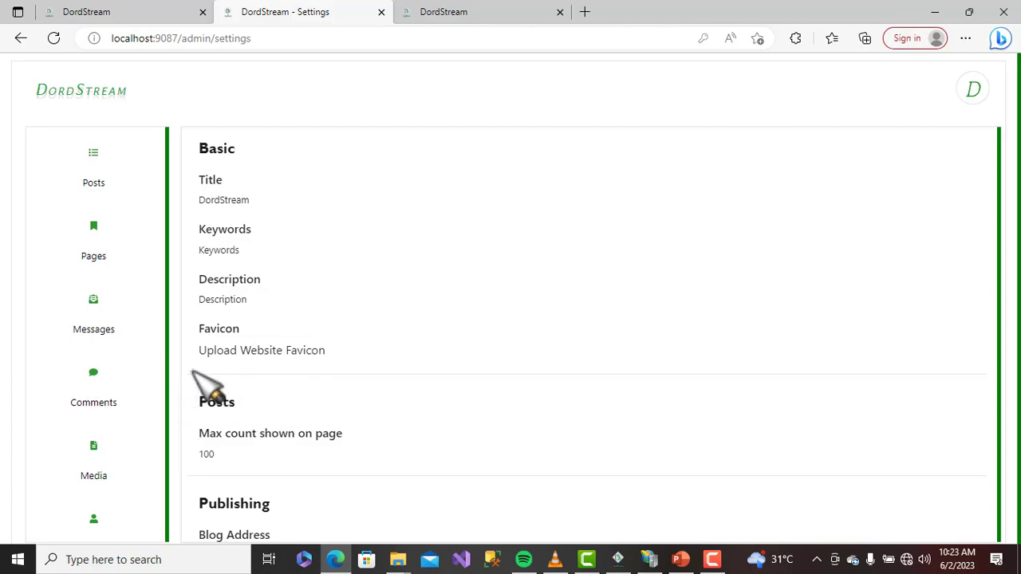
click(253, 187)
click(545, 273)
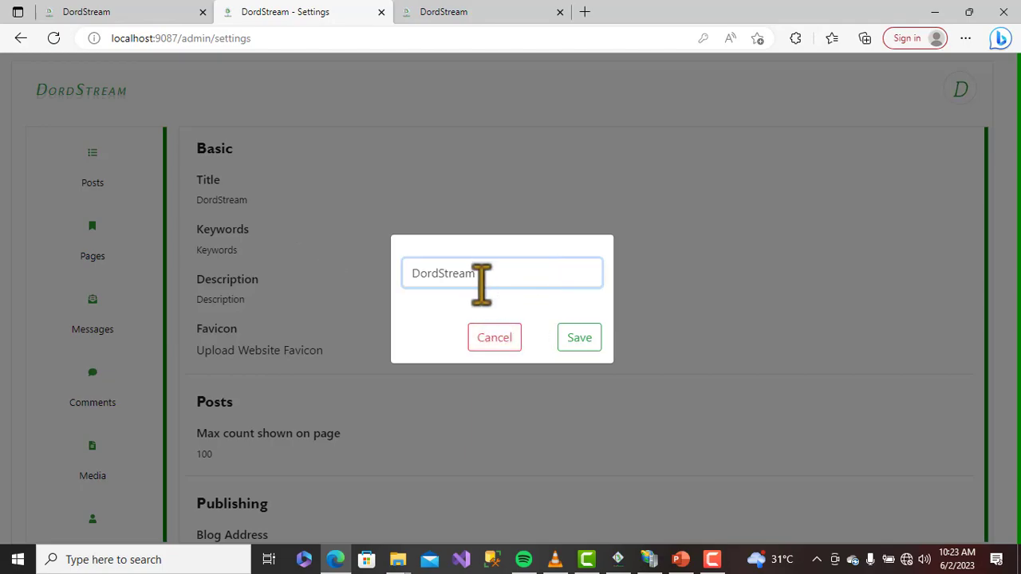
click(492, 338)
click(227, 255)
click(514, 274)
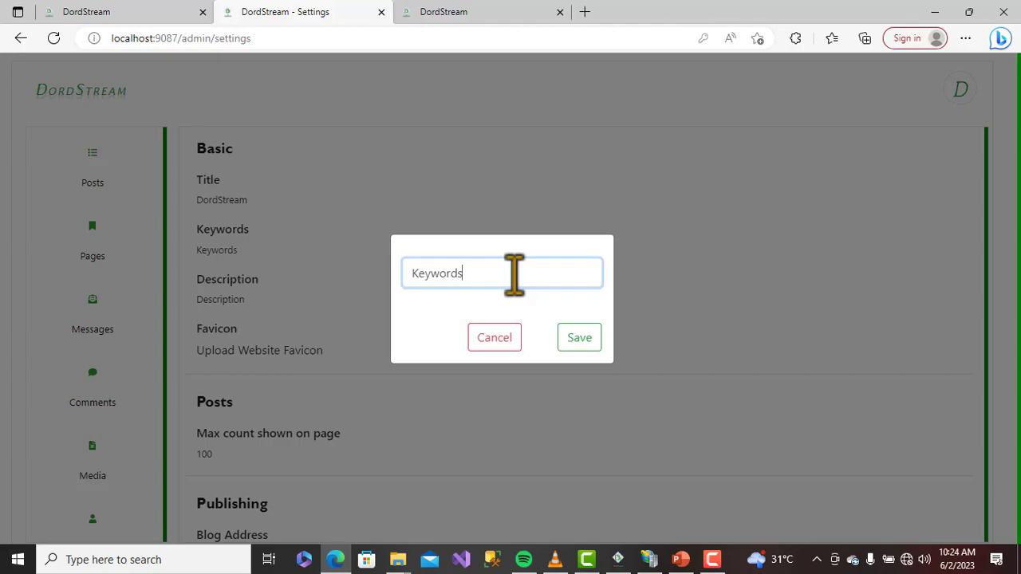
click(507, 339)
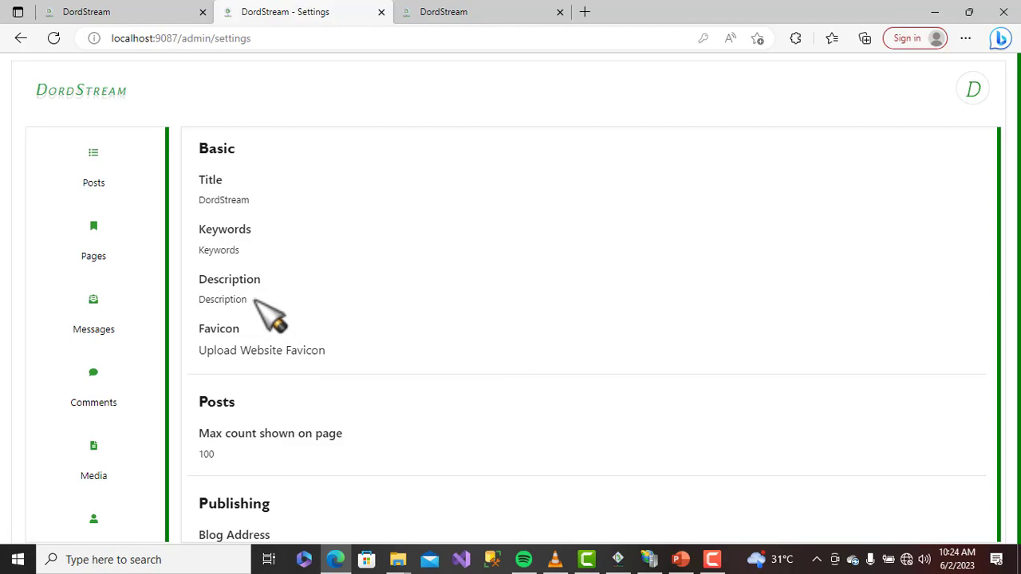
scroll(257, 303, down, 2)
click(263, 227)
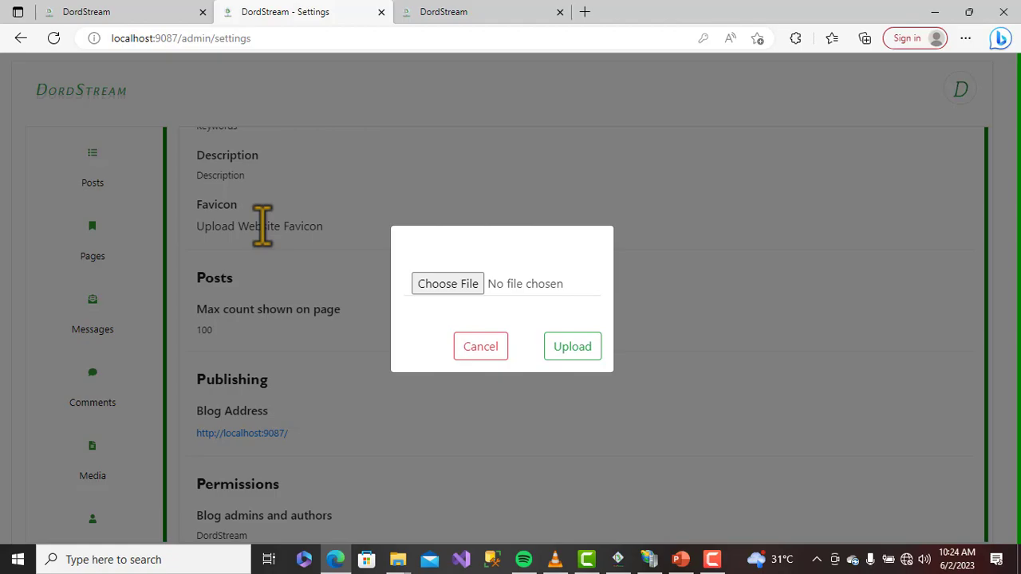
click(489, 348)
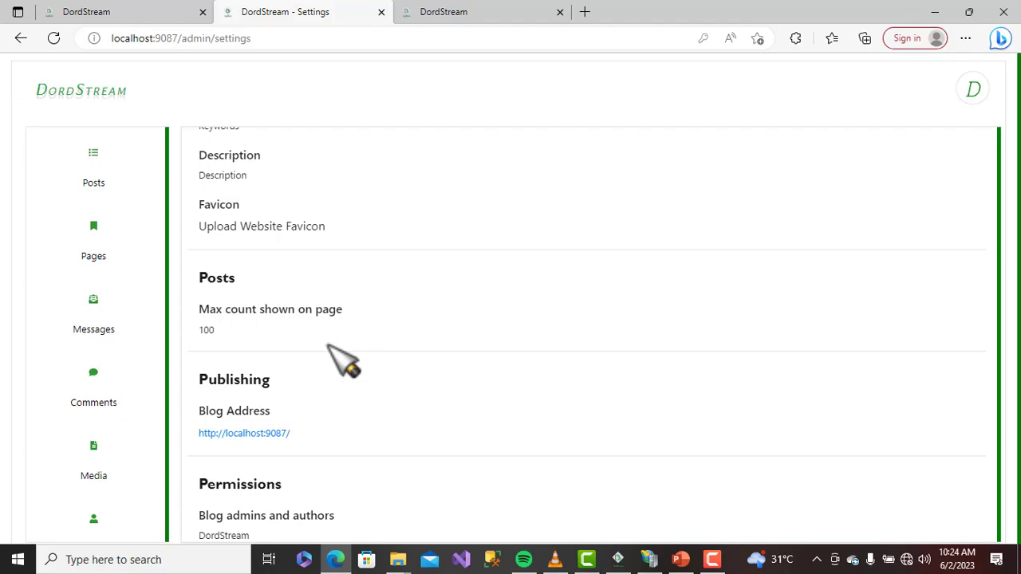
right_click(327, 345)
click(217, 322)
click(214, 332)
click(214, 333)
click(214, 333)
click(468, 275)
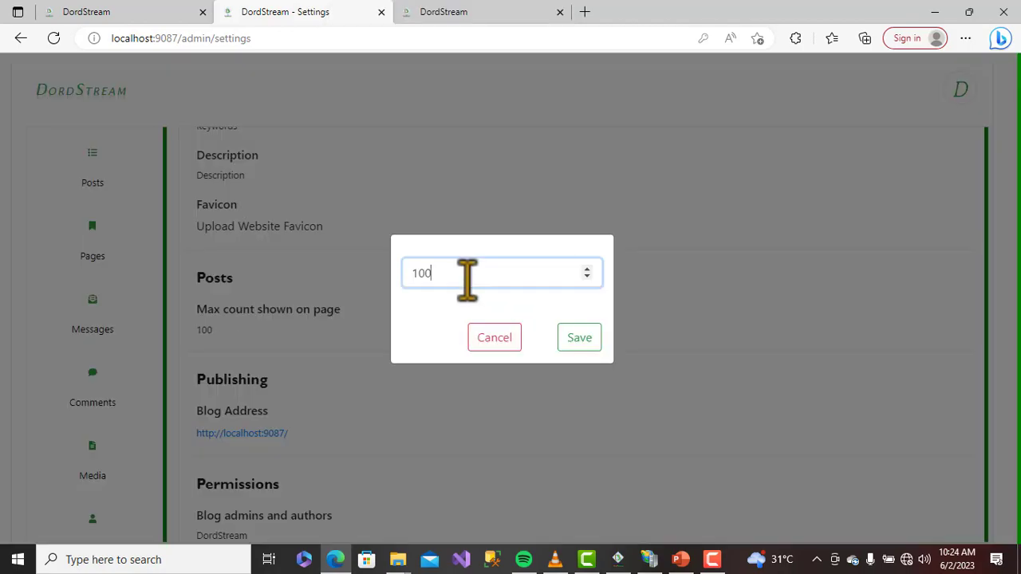
click(494, 339)
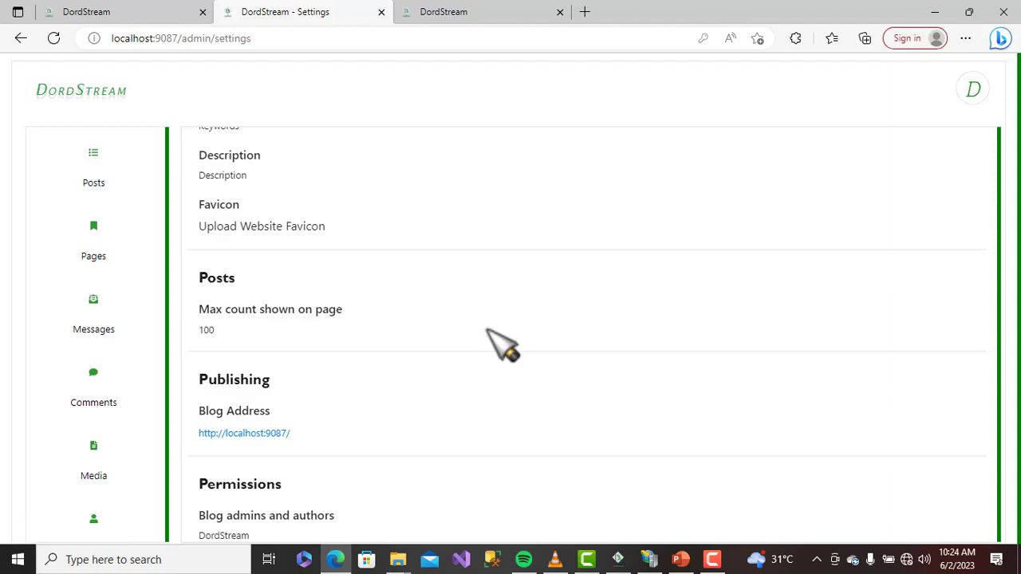
scroll(501, 345, down, 2)
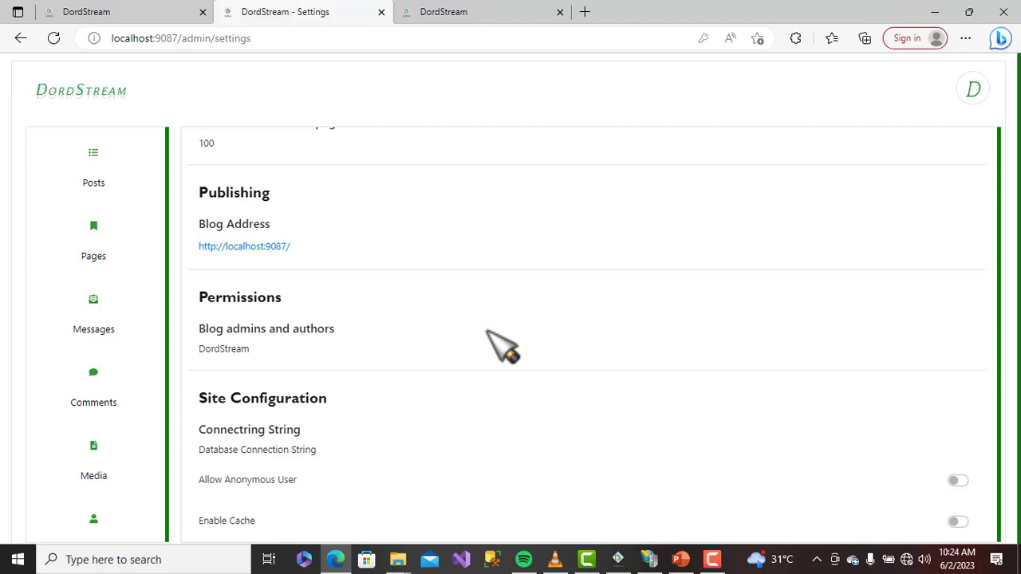
scroll(501, 346, down, 1)
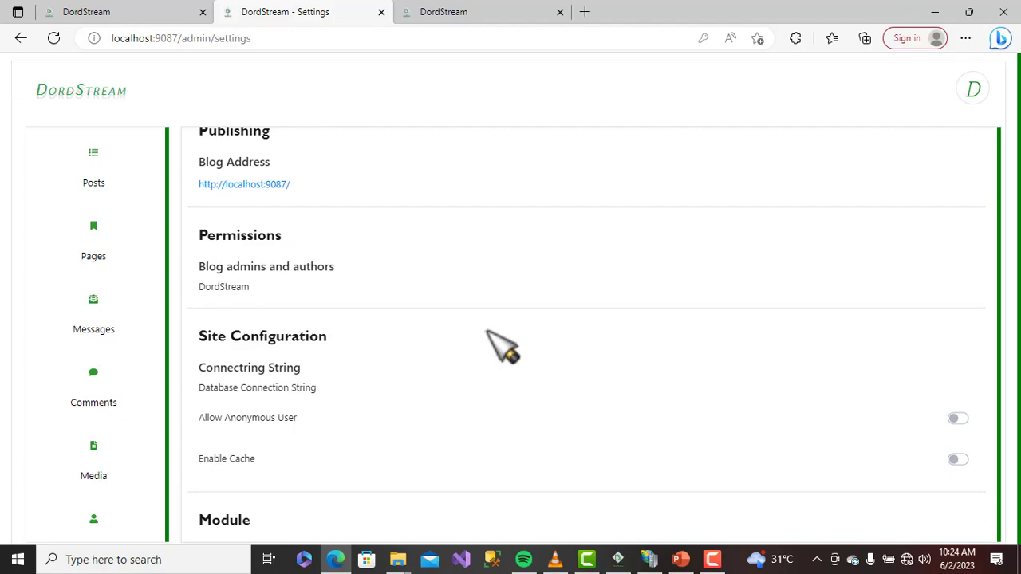
In the blog admins list, decline deleting the DordStream admin and start adding a new user
click(246, 285)
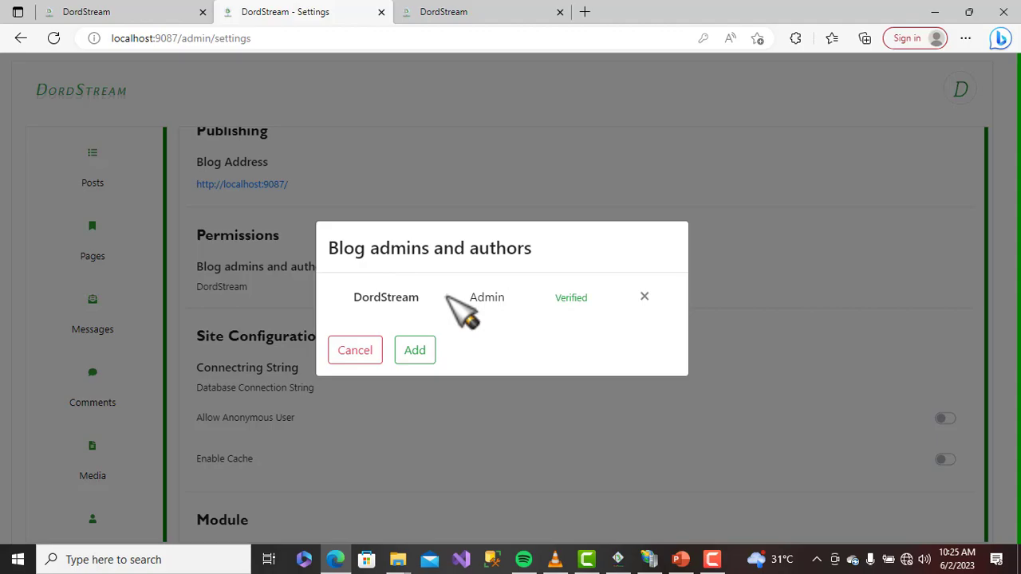
drag(587, 297, 568, 296)
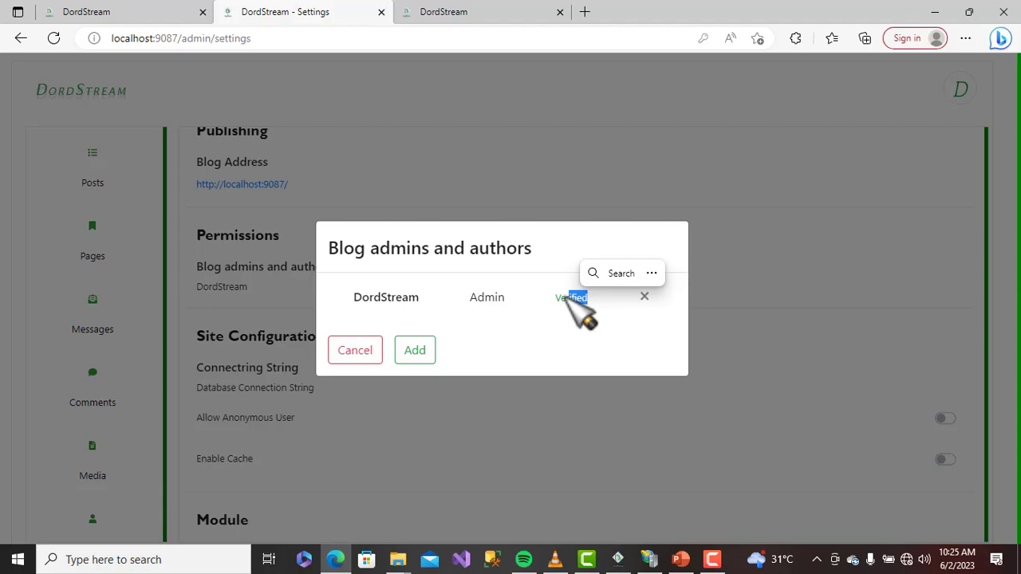
click(644, 296)
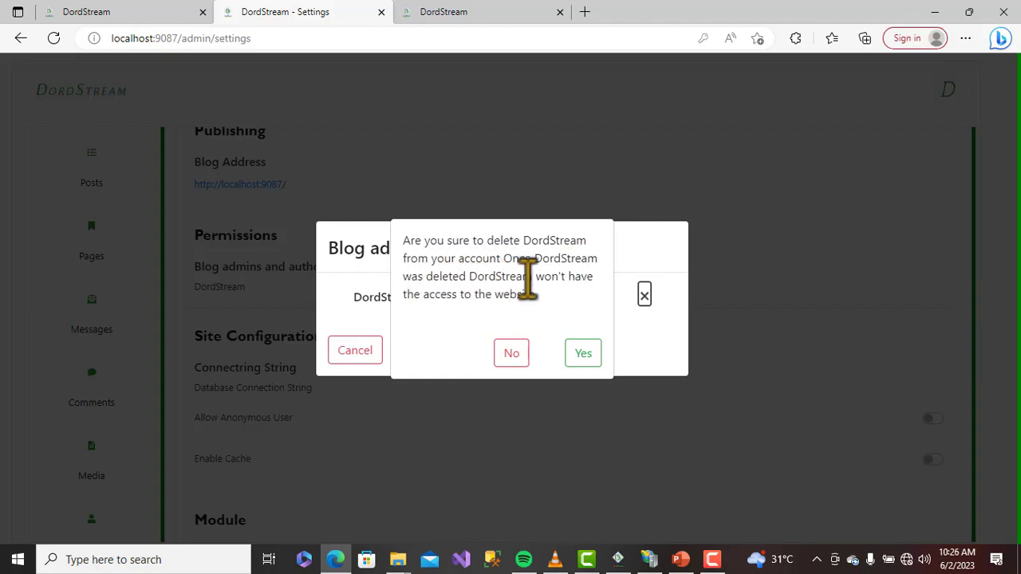
click(512, 353)
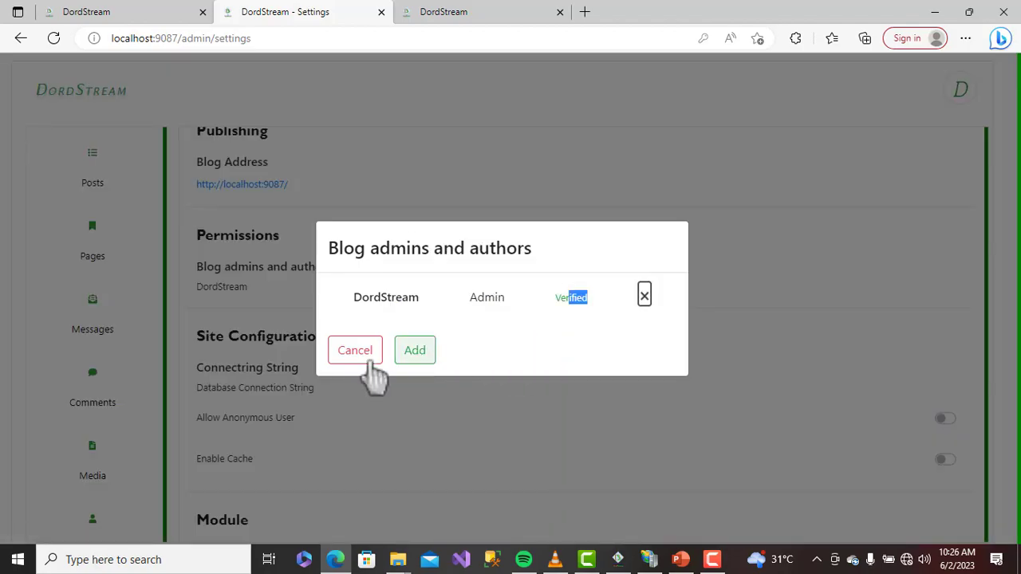
click(415, 356)
Autofill the new user's e-mail from saved details and try the Author and Admin roles
click(404, 177)
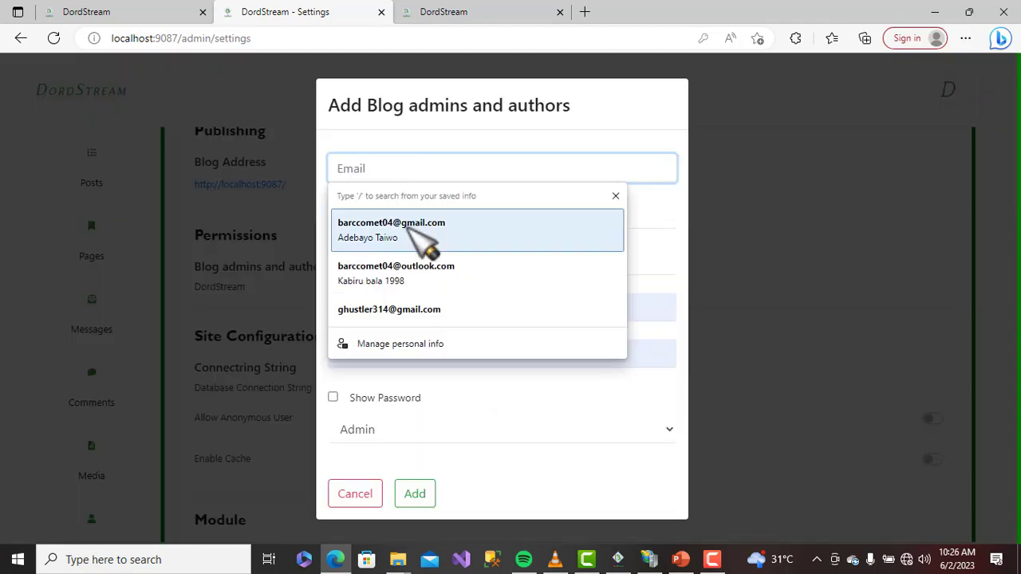
click(424, 225)
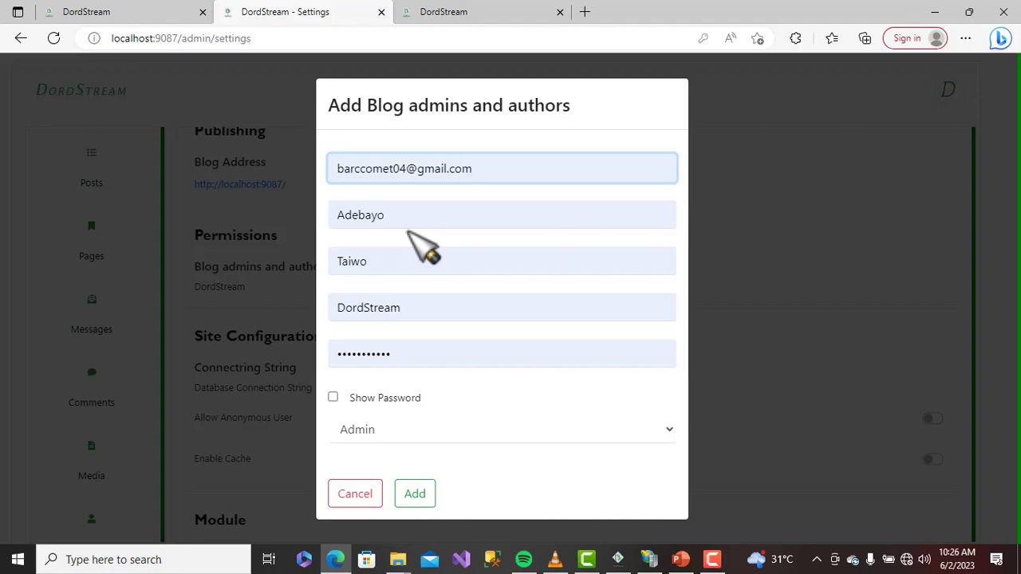
click(361, 433)
click(375, 471)
click(375, 431)
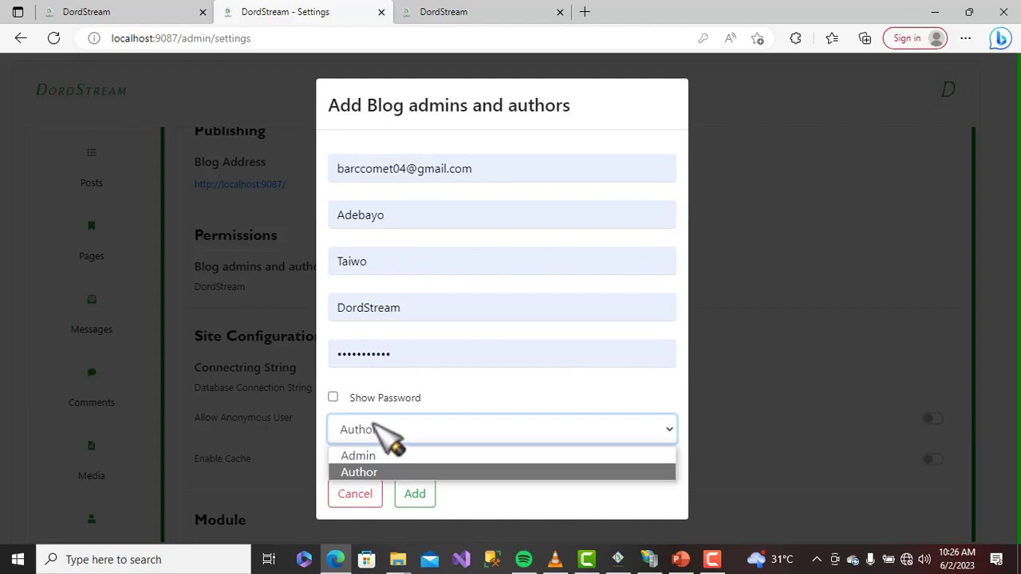
click(399, 454)
Leave the role on Author, then cancel the add form and close the admins list
click(375, 431)
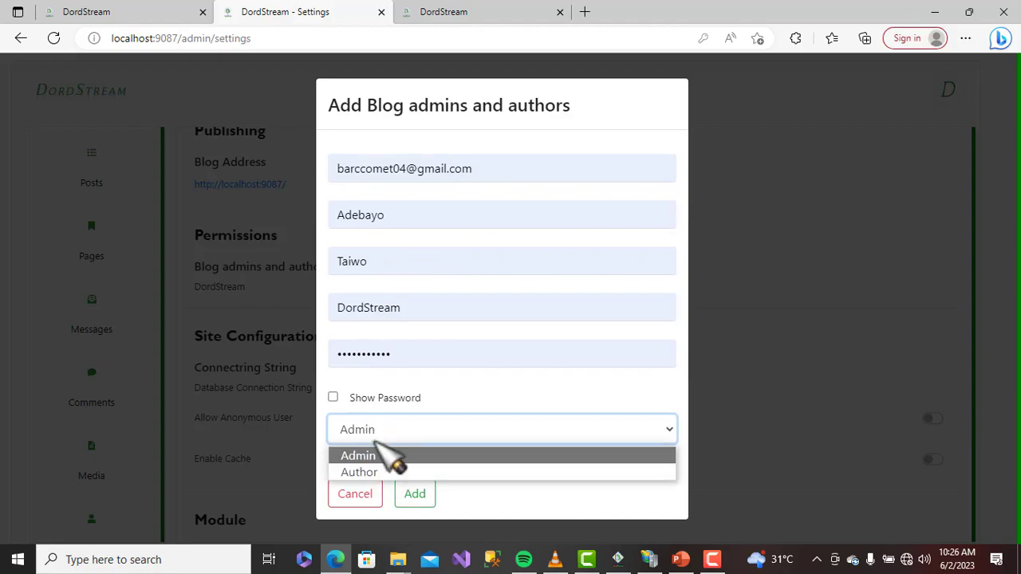
click(384, 472)
click(375, 432)
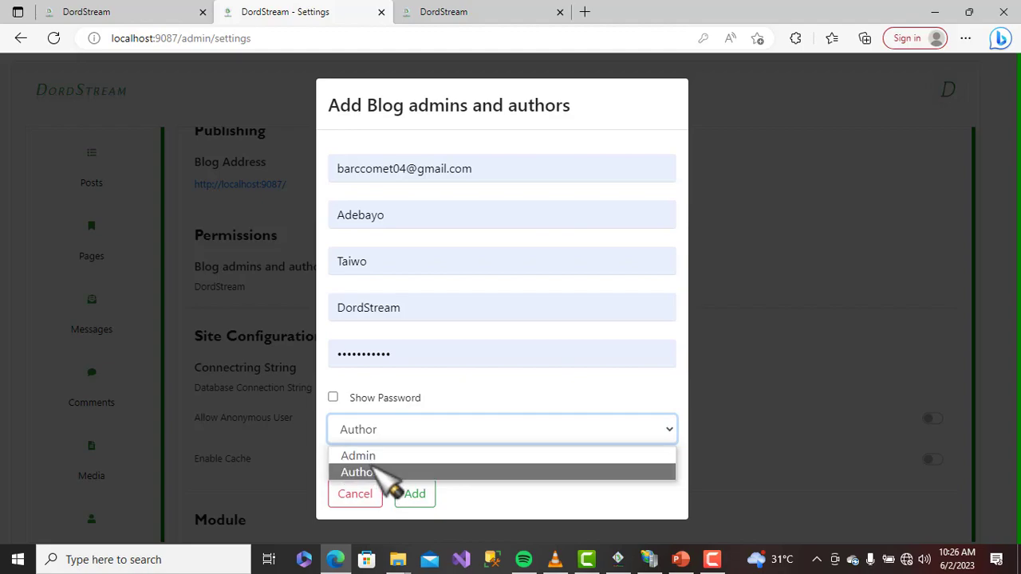
click(375, 471)
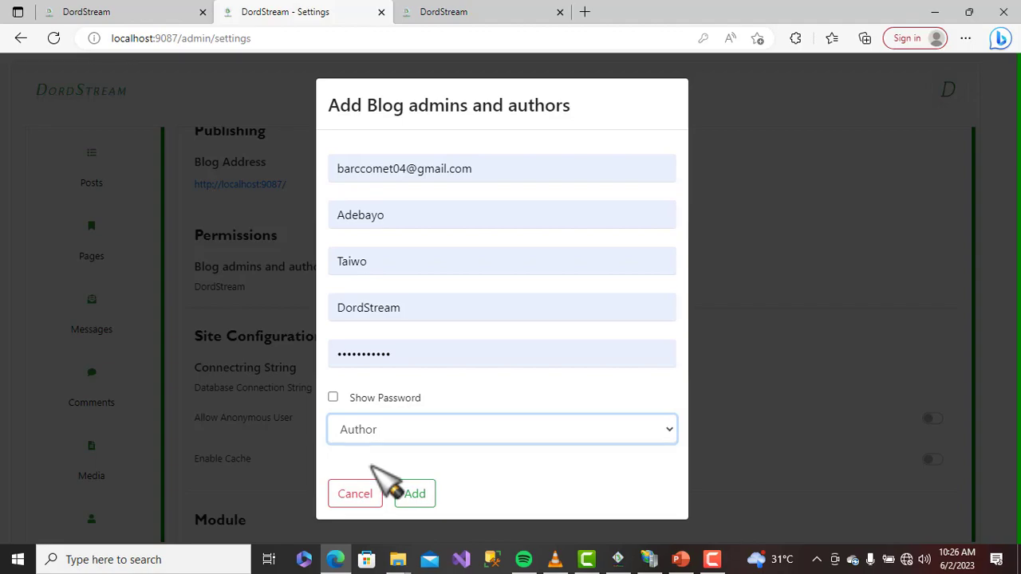
click(363, 495)
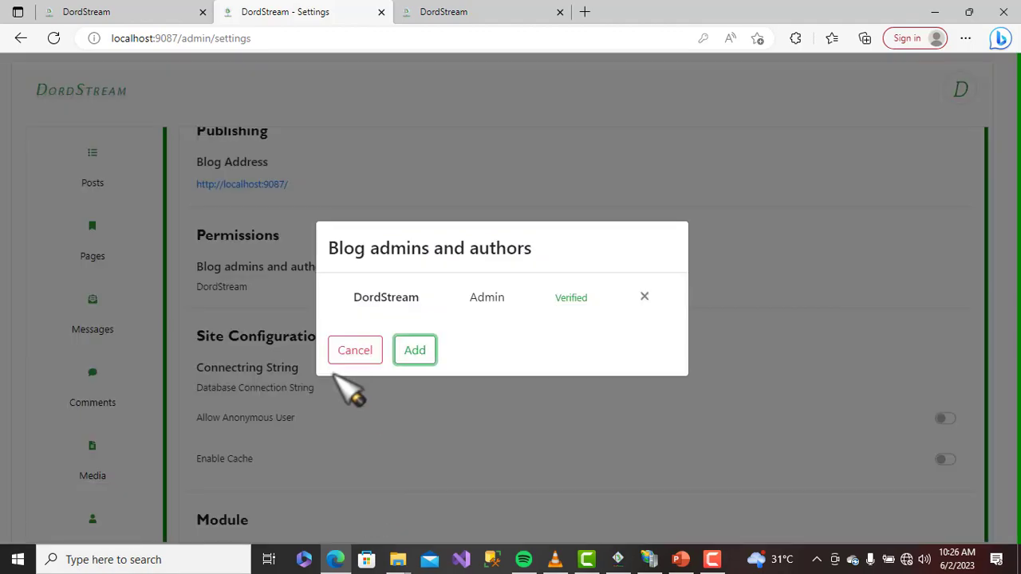
click(351, 355)
scroll(376, 342, down, 1)
scroll(389, 339, down, 1)
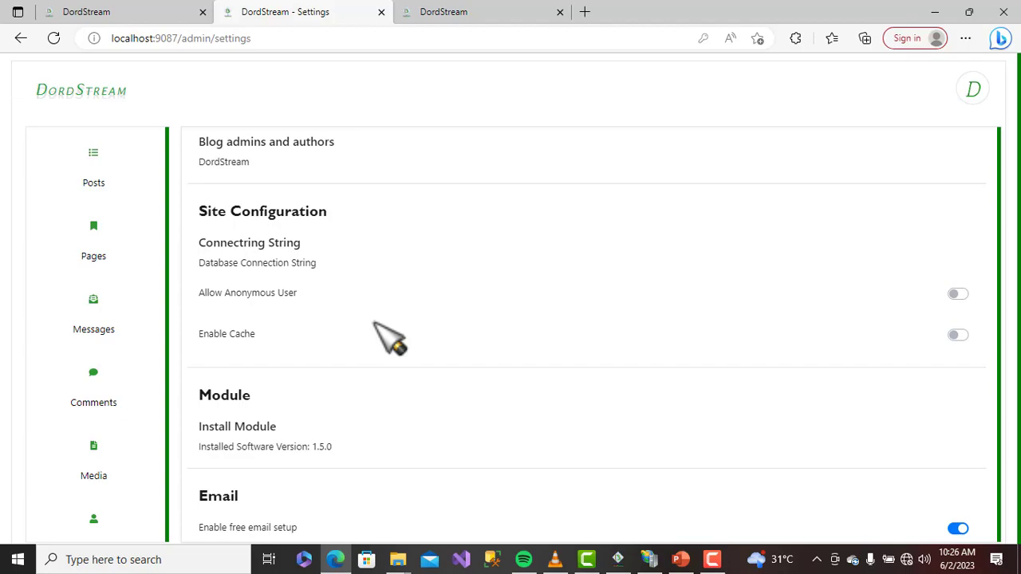
click(280, 257)
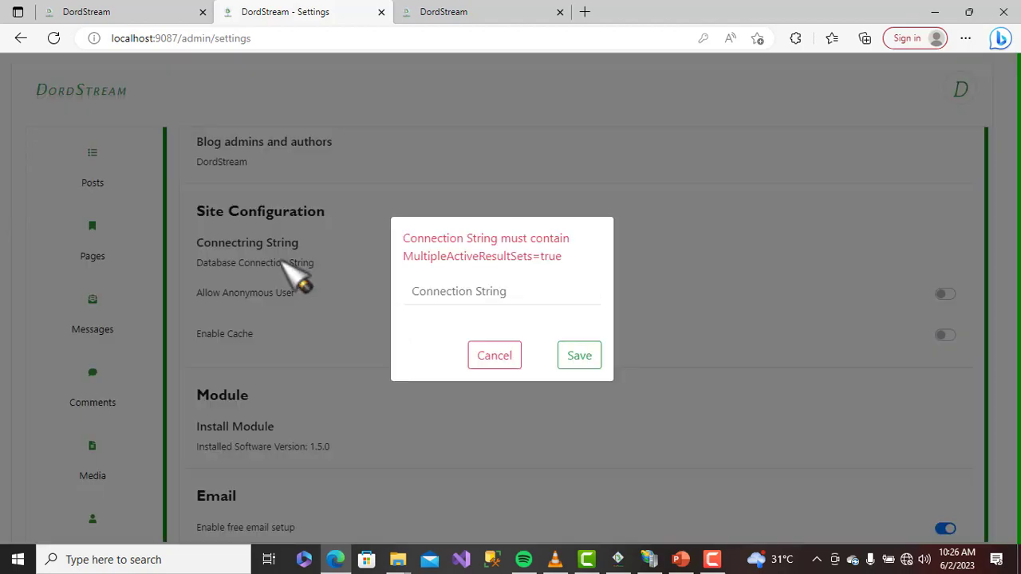
click(454, 297)
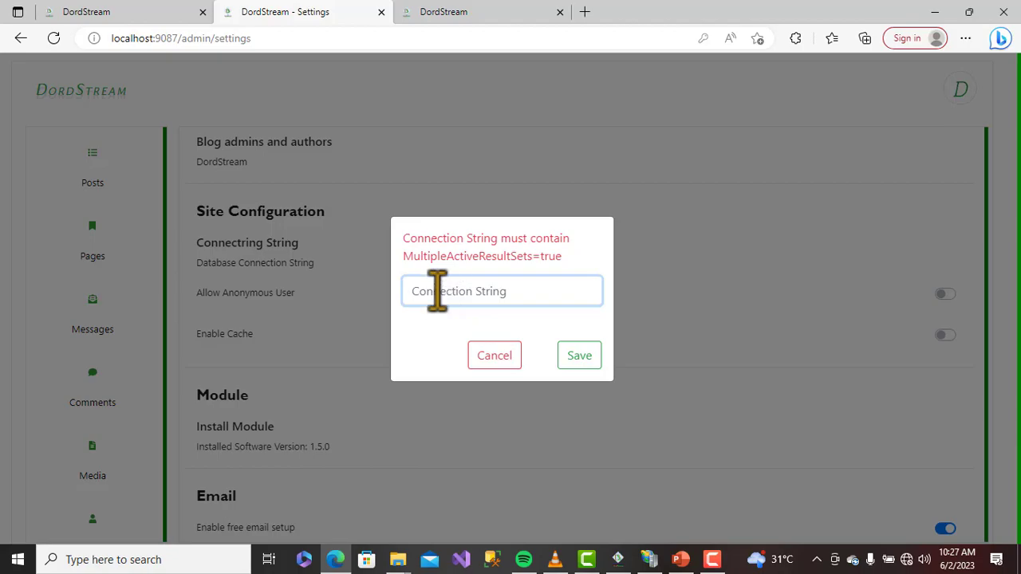
click(500, 359)
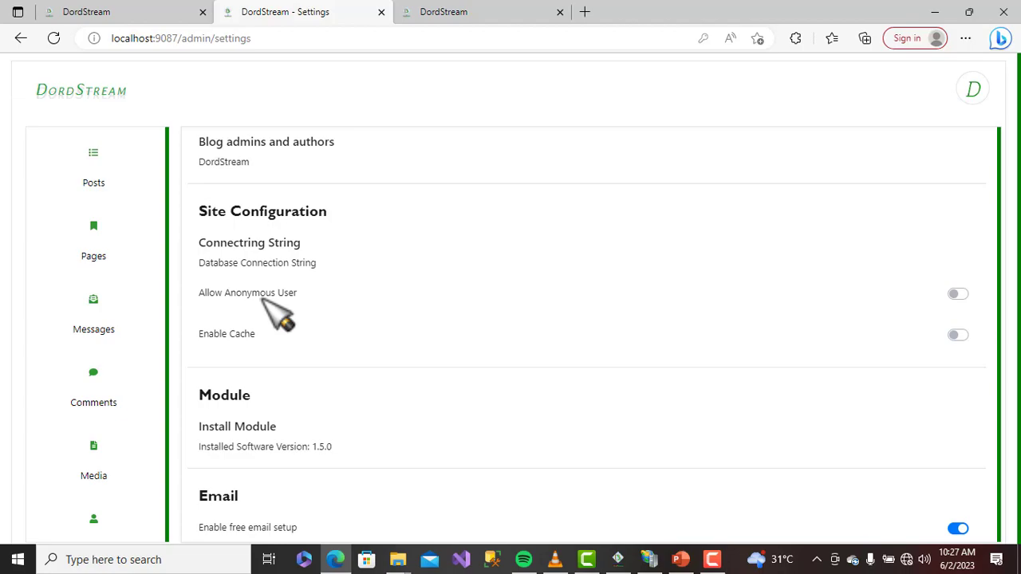
Switch Allow Anonymous User on and back off, then turn Enable Cache on
click(960, 294)
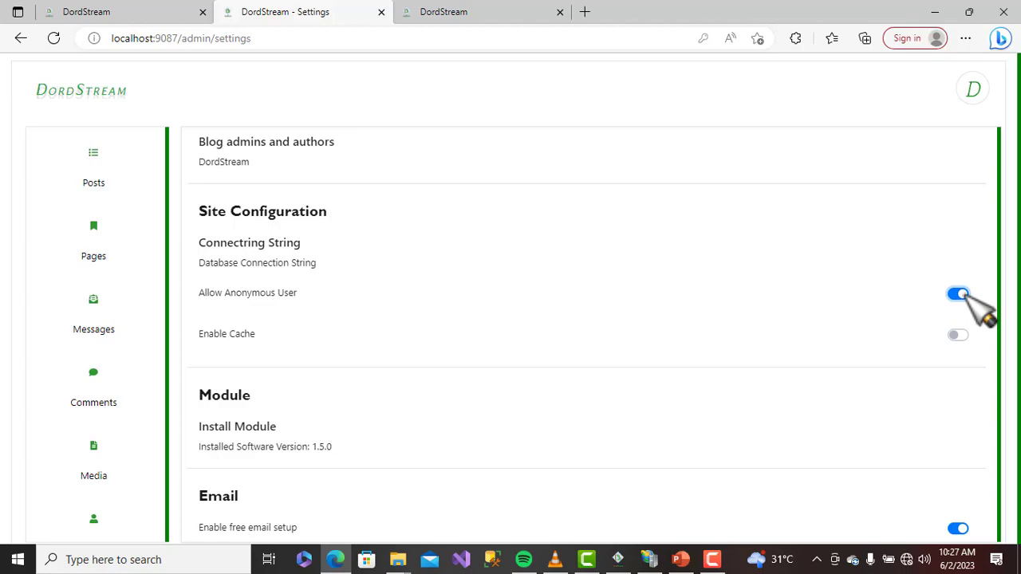
click(956, 294)
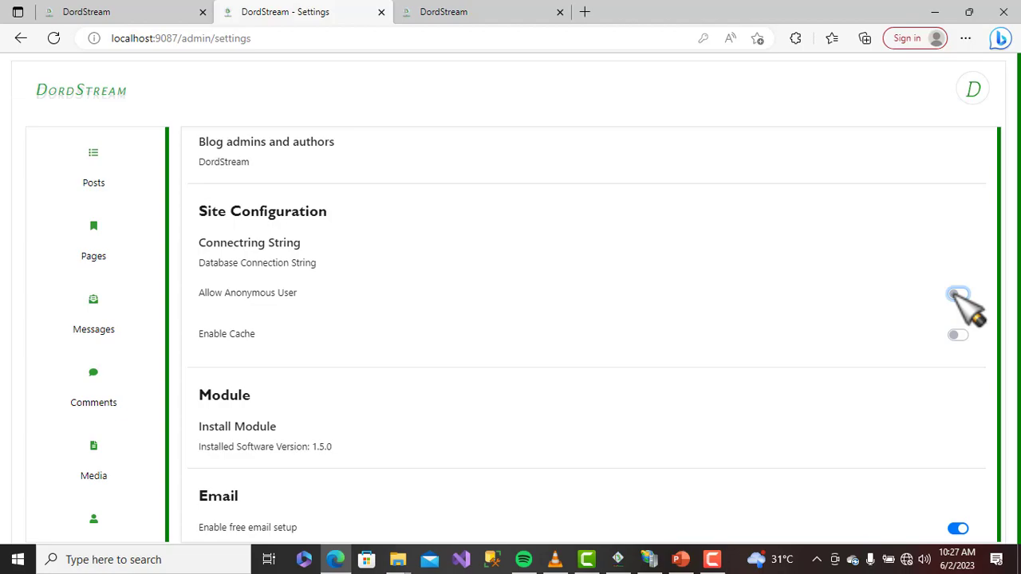
click(960, 335)
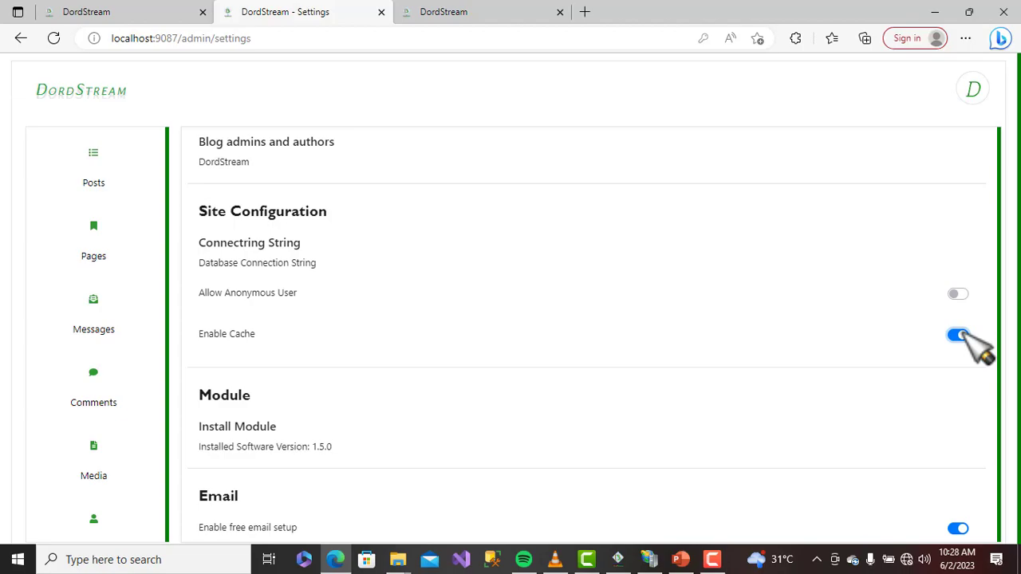
scroll(822, 348, down, 2)
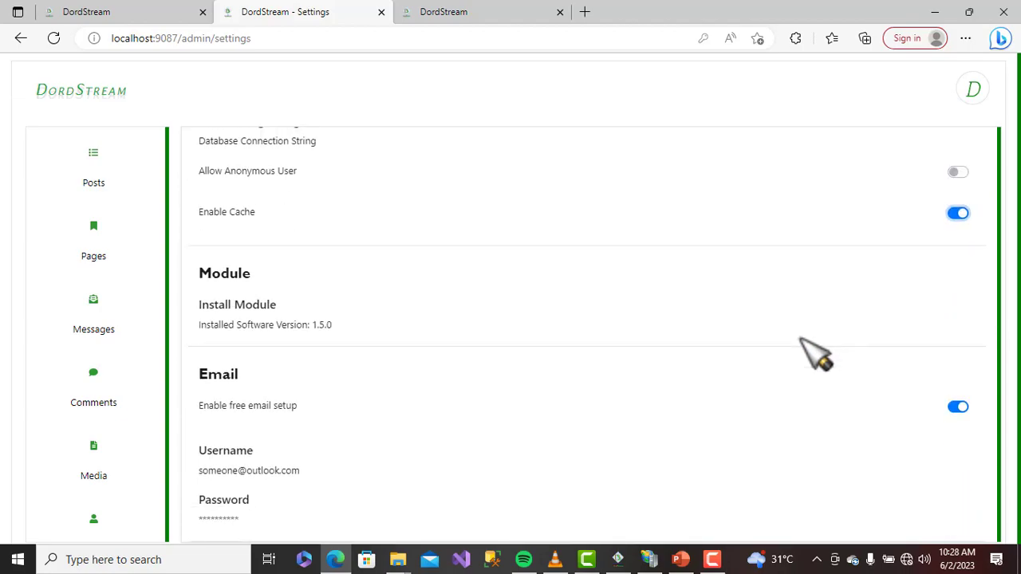
Open the Install Module dialog and its Choose File picker
click(262, 319)
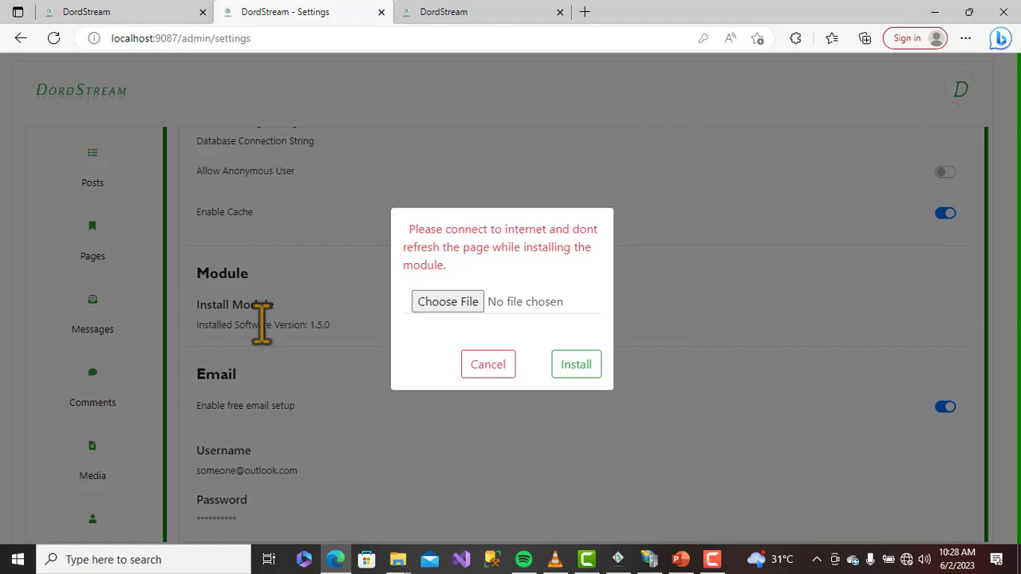
click(430, 301)
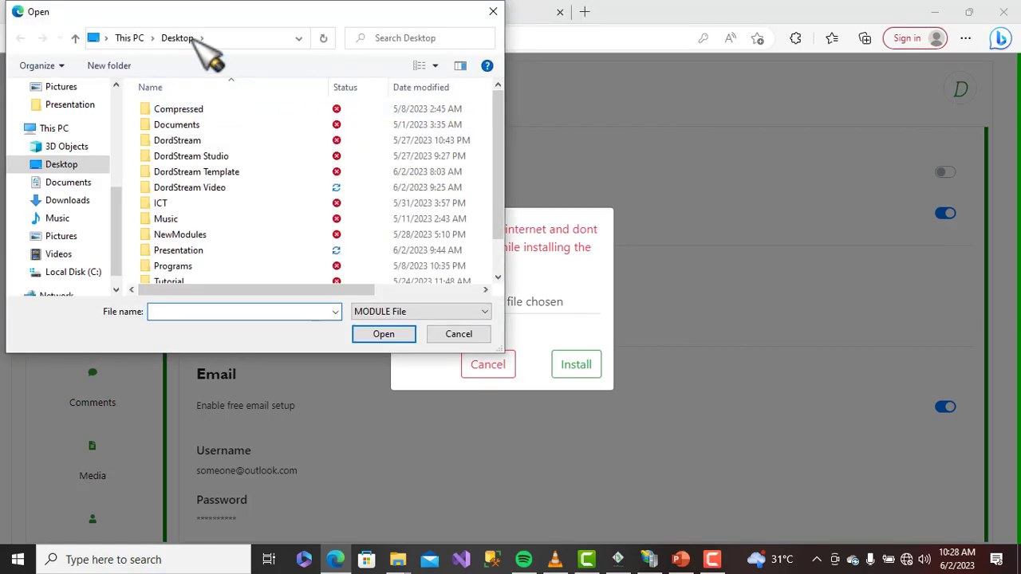
Browse to Documents > Recovered > DordStreamWorkSpace > Module and select Antiforgery.module
click(70, 183)
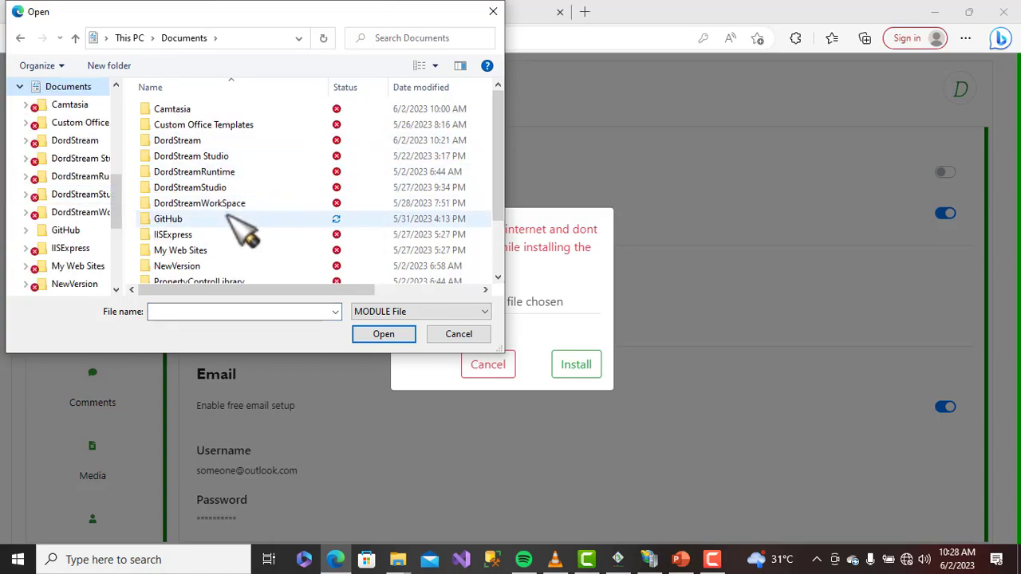
scroll(240, 232, down, 1)
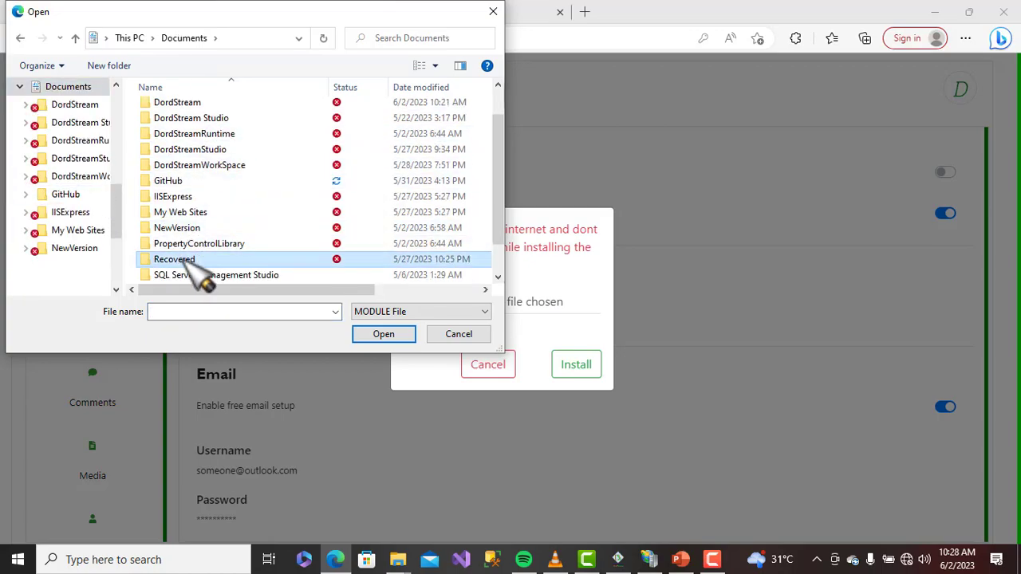
double_click(195, 259)
scroll(264, 244, down, 4)
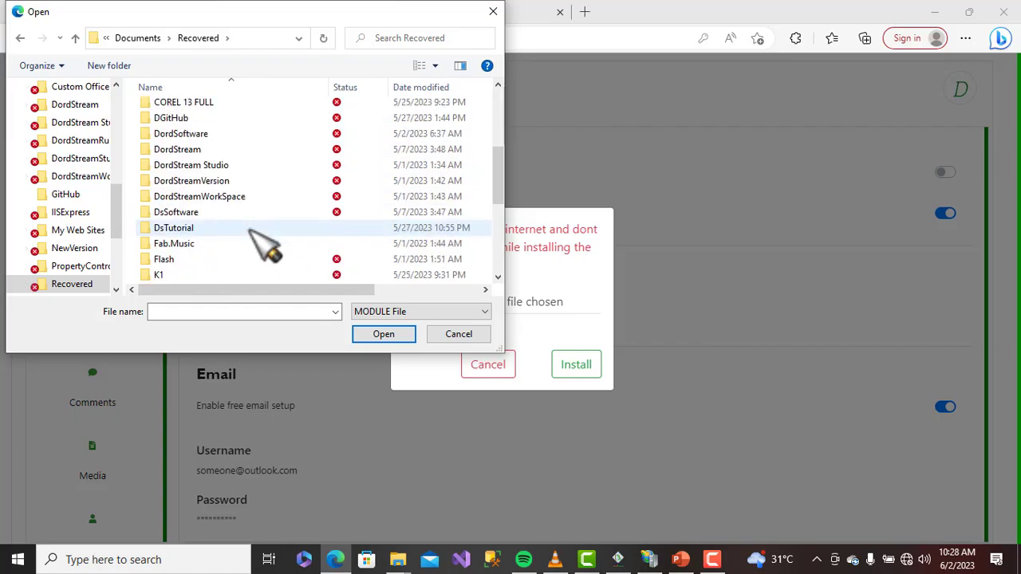
double_click(244, 201)
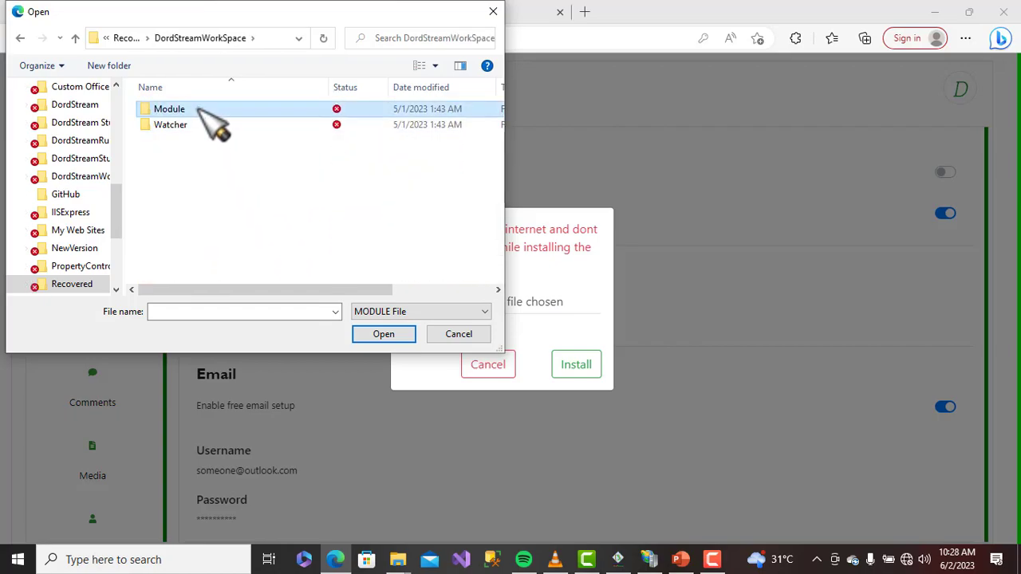
double_click(196, 110)
scroll(271, 204, down, 1)
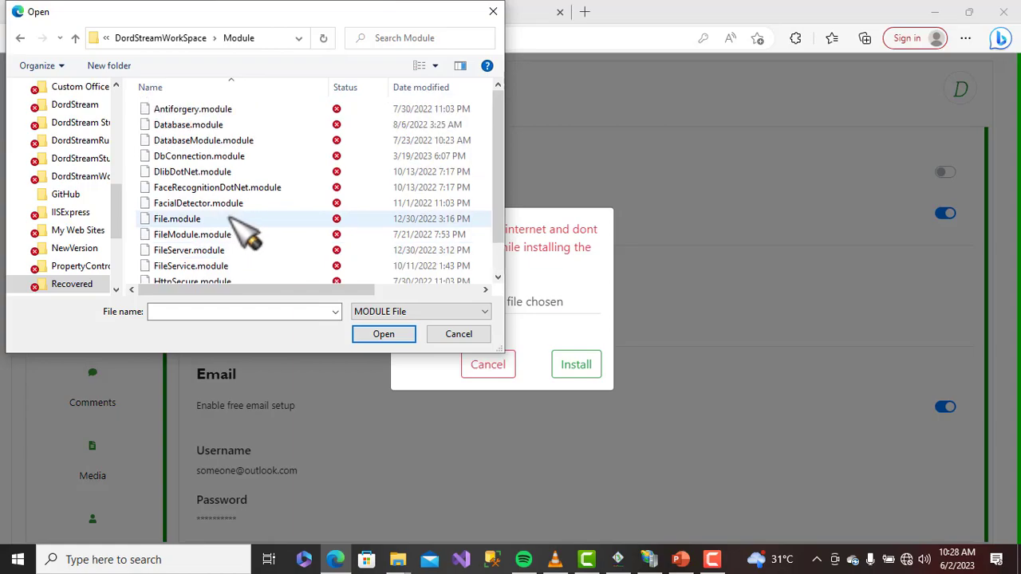
scroll(256, 223, up, 1)
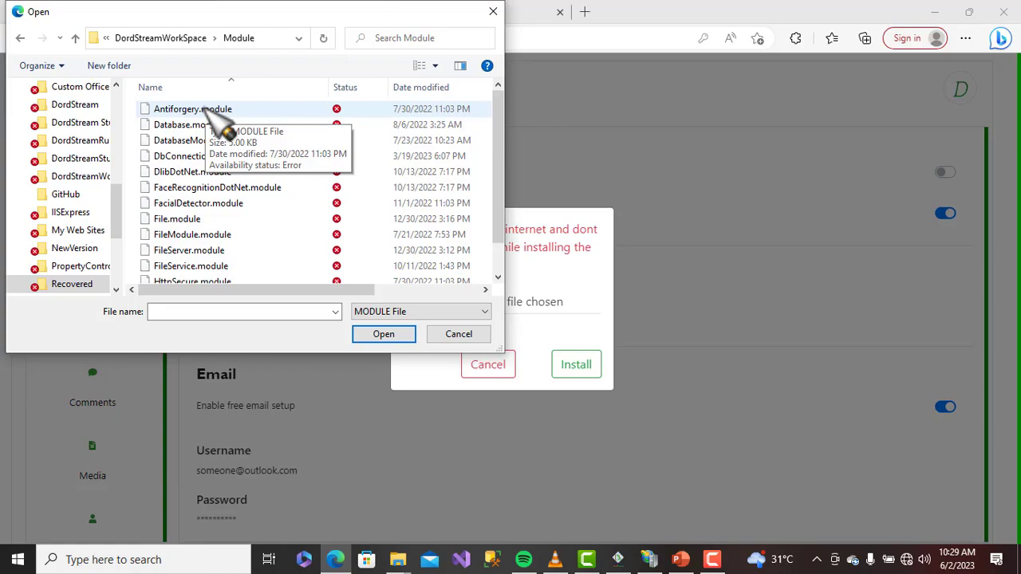
scroll(228, 116, down, 1)
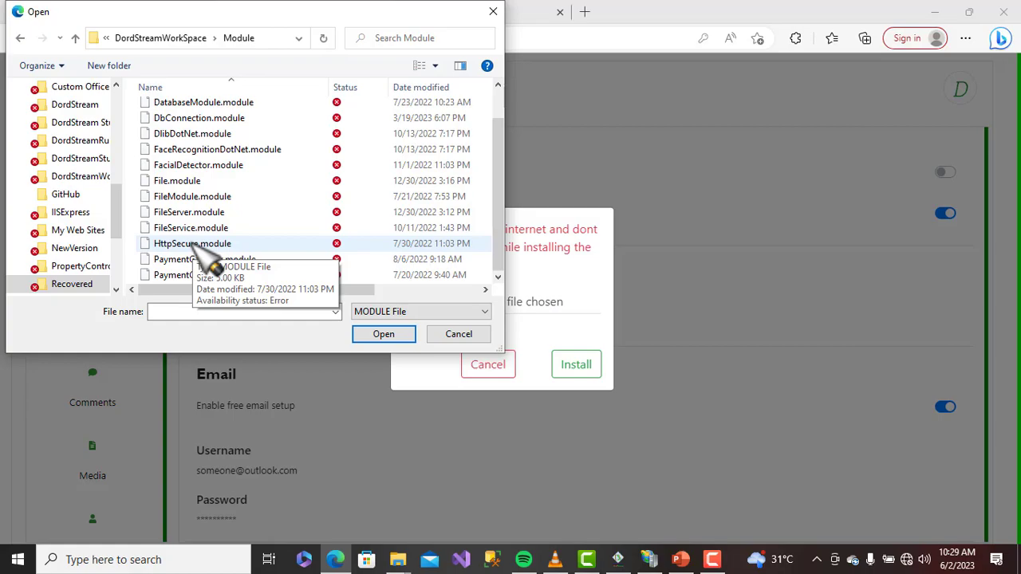
scroll(240, 199, up, 3)
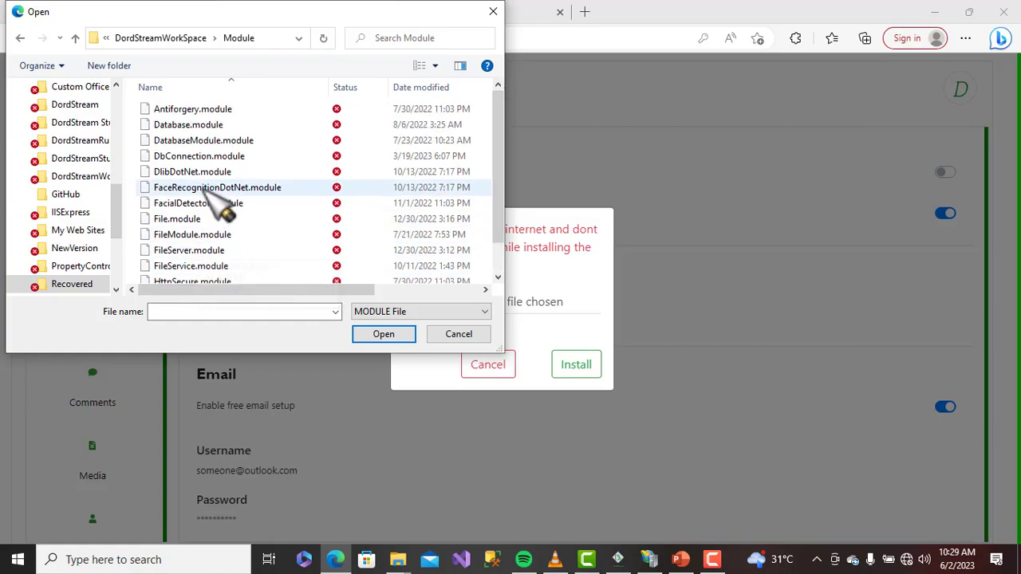
click(219, 110)
Install Antiforgery.module and close the dialog after the 'module has been installed' message
double_click(215, 110)
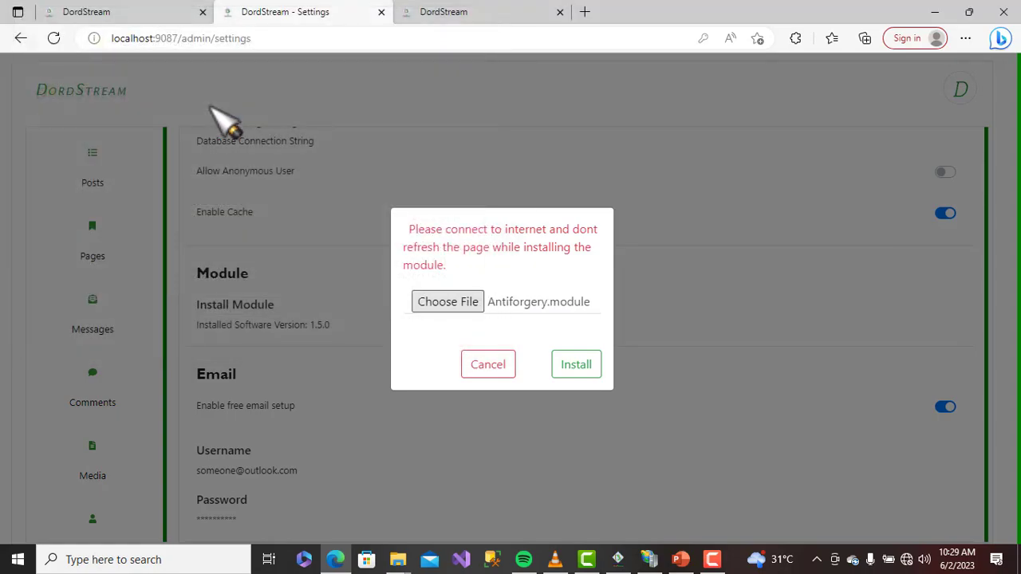
click(587, 382)
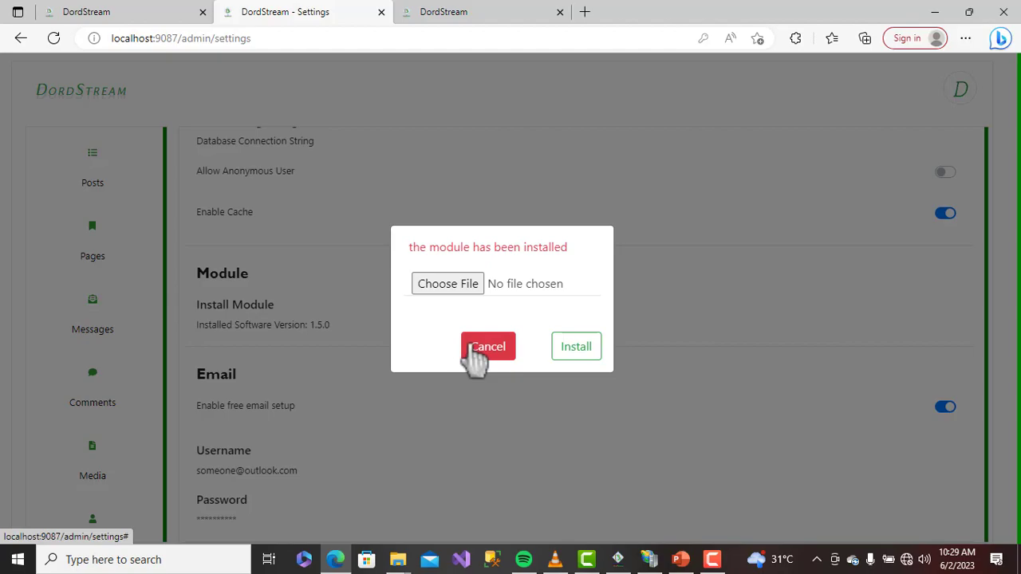
click(473, 349)
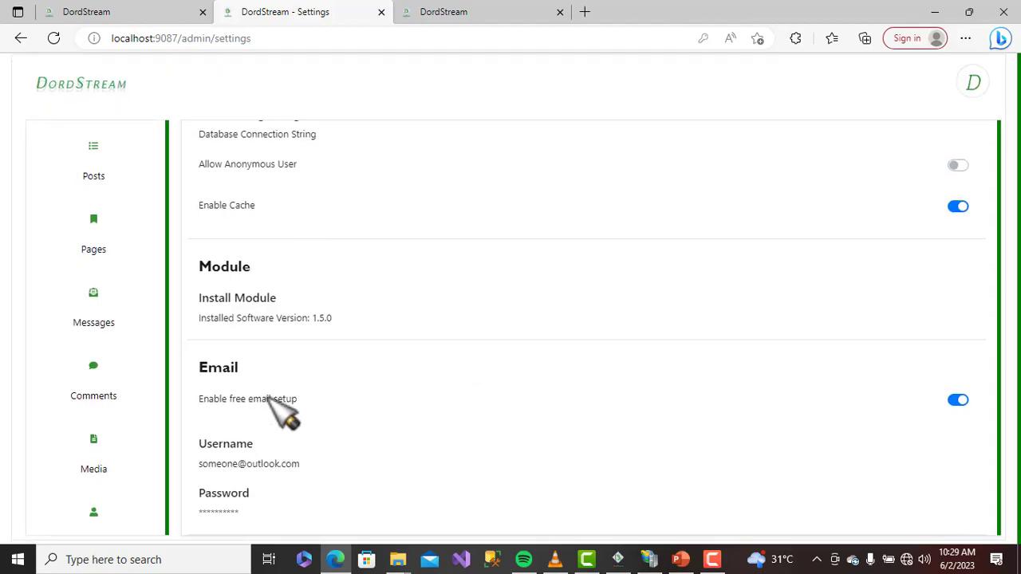
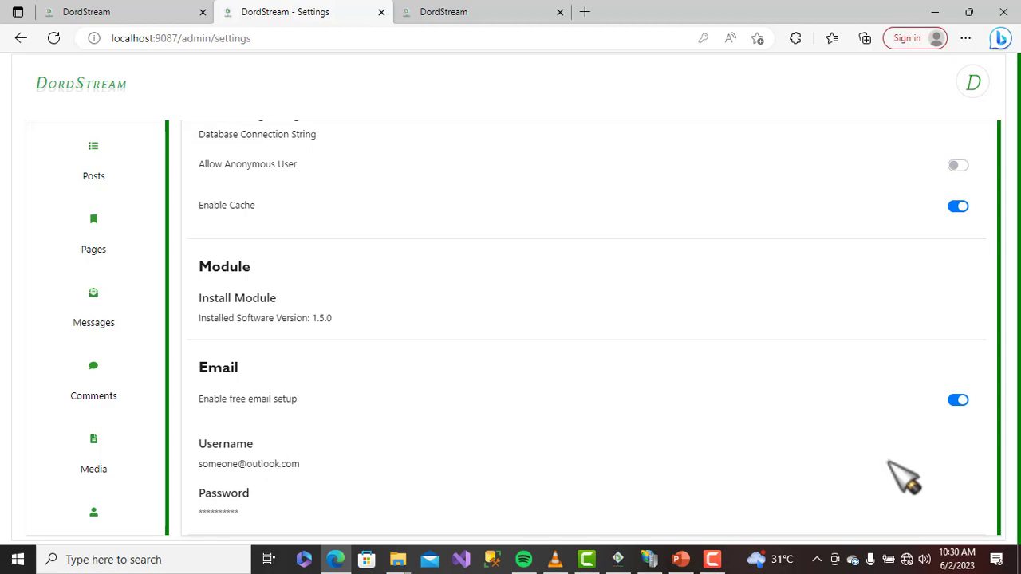
Turn off the Enable free email setup toggle, leaving SmtpHost unchanged
click(956, 400)
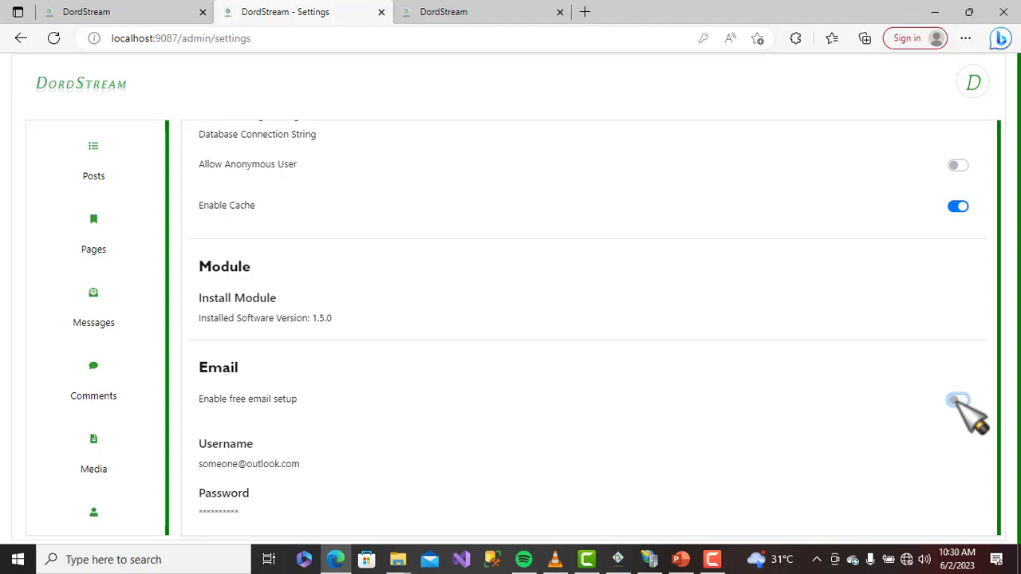
scroll(612, 499, down, 3)
scroll(600, 427, up, 1)
scroll(600, 430, down, 2)
scroll(600, 430, up, 2)
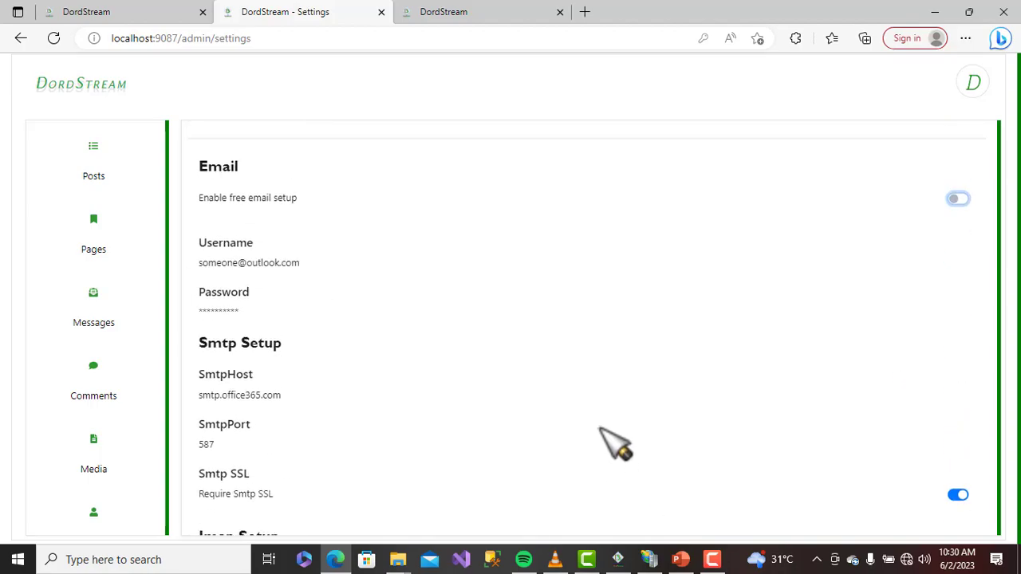
click(273, 394)
click(495, 342)
Open the public blog site in another tab
scroll(385, 391, down, 1)
scroll(394, 401, down, 1)
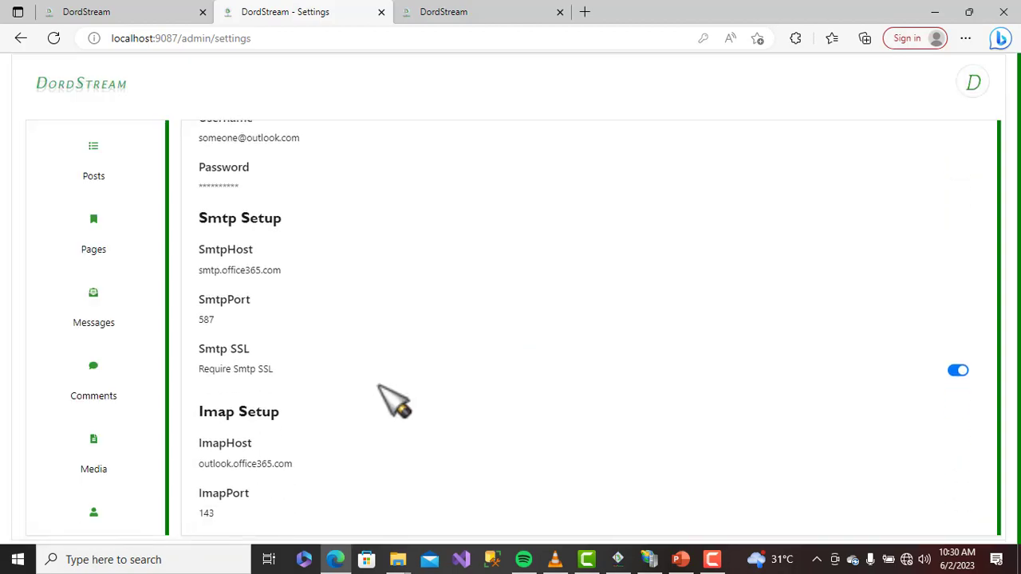
scroll(394, 400, down, 1)
scroll(394, 400, up, 2)
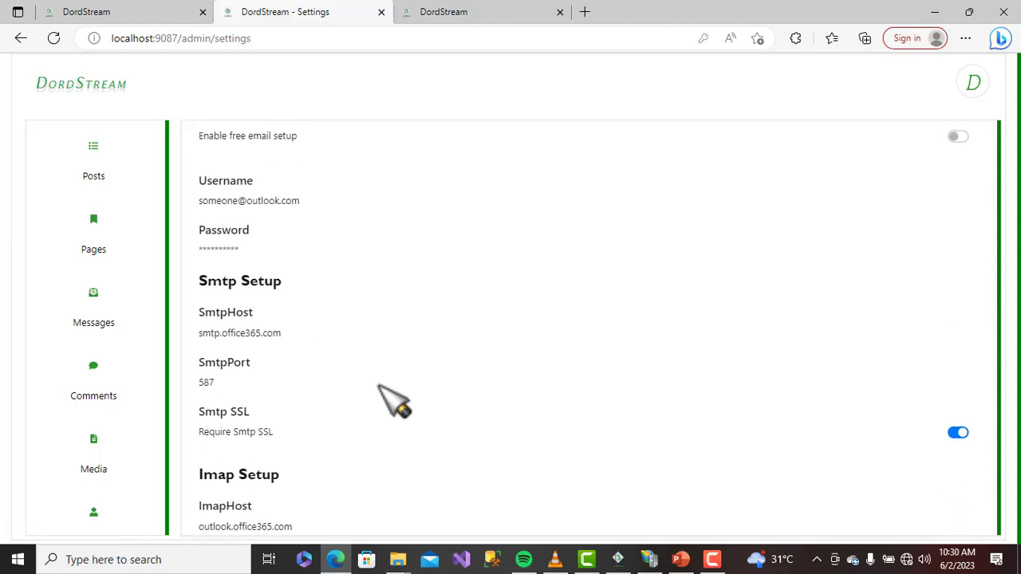
scroll(121, 456, down, 4)
scroll(123, 455, down, 3)
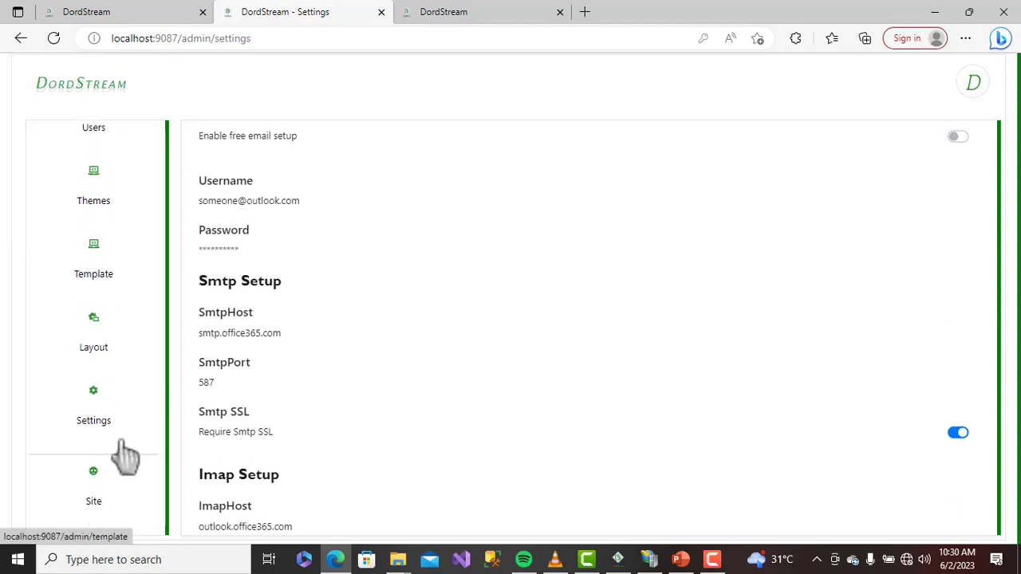
scroll(646, 422, up, 8)
scroll(646, 422, up, 4)
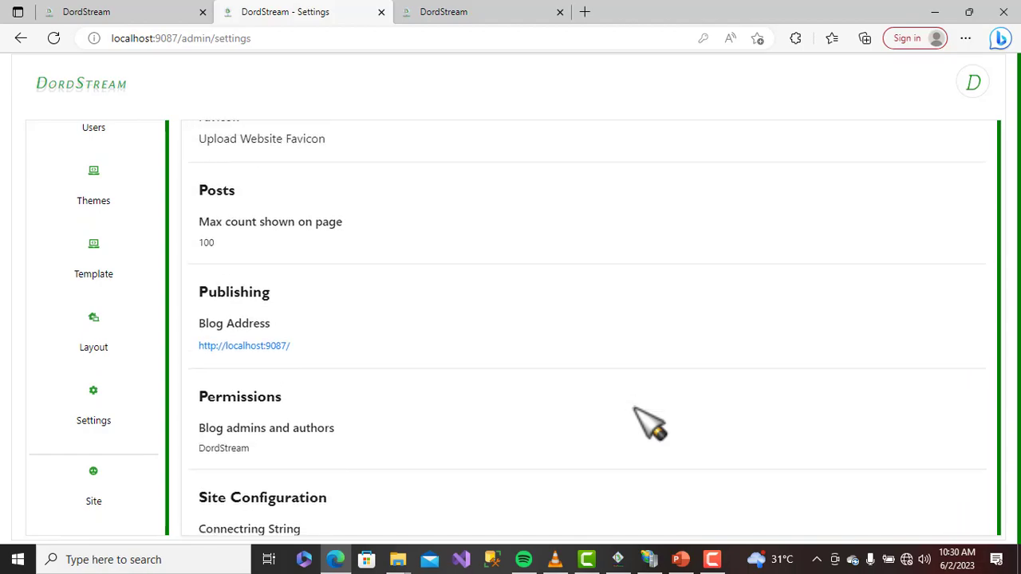
scroll(647, 423, down, 2)
scroll(636, 410, up, 5)
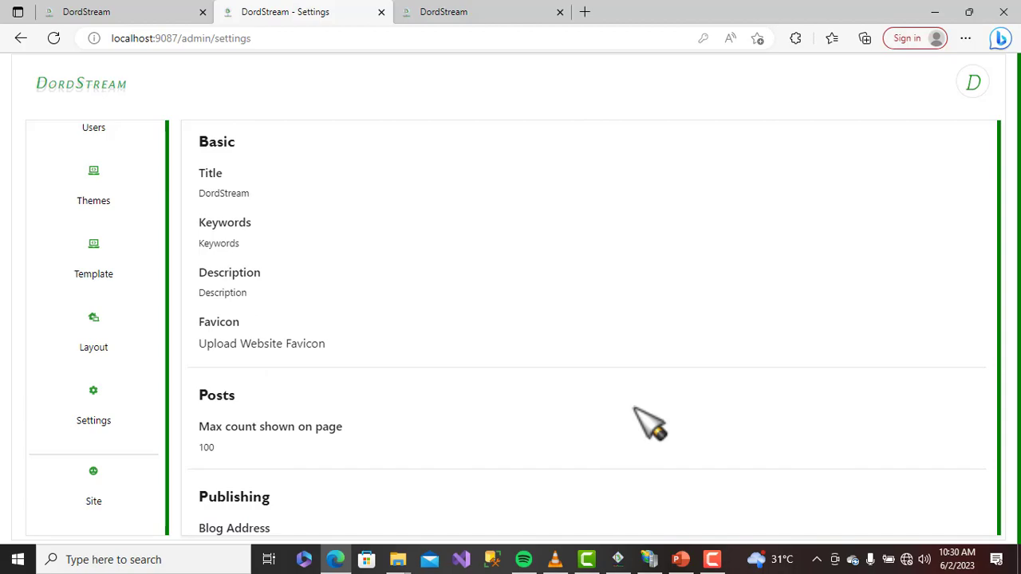
scroll(646, 422, down, 3)
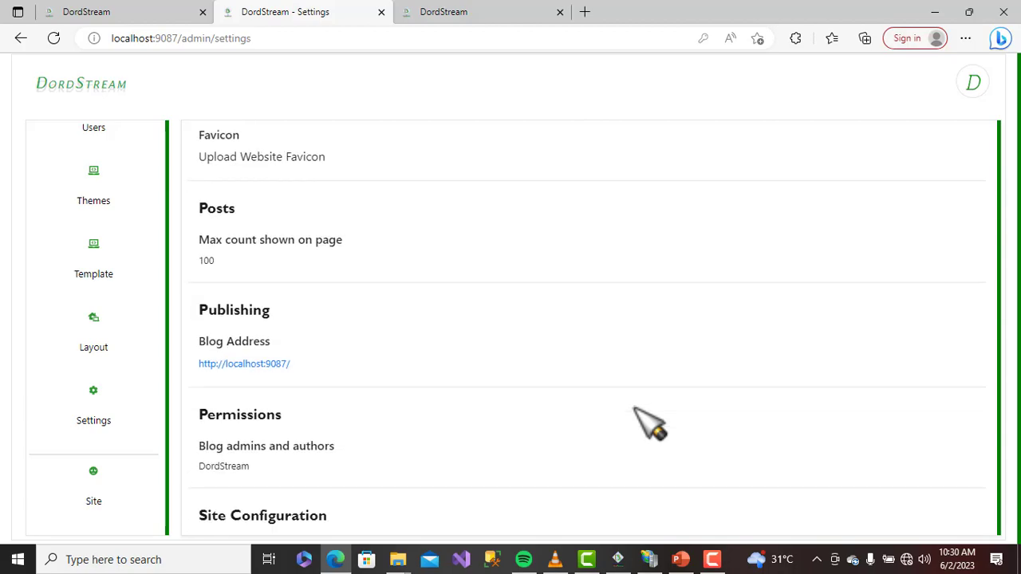
click(102, 483)
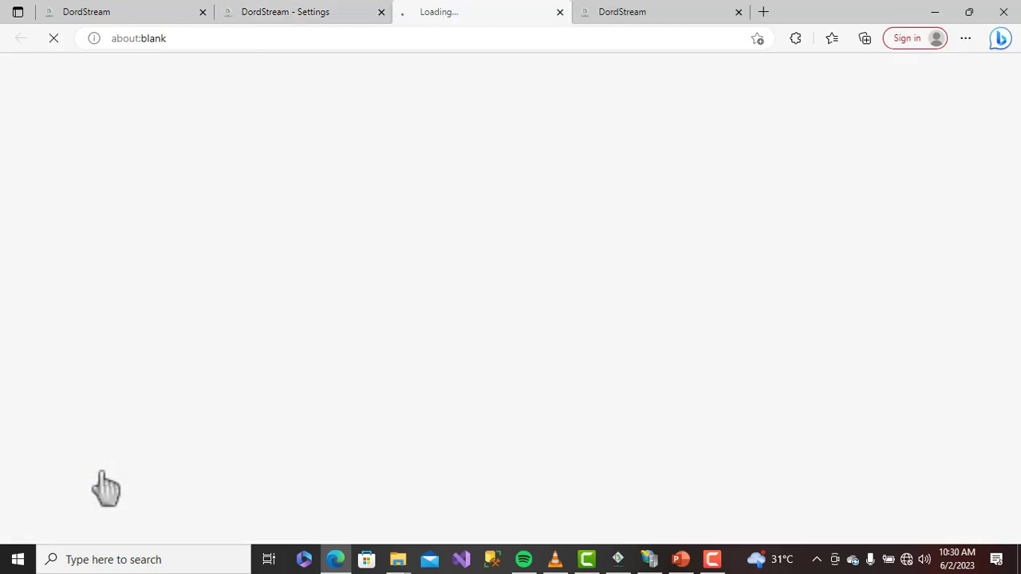
Return to the settings tab and go to the Themes page
click(336, 12)
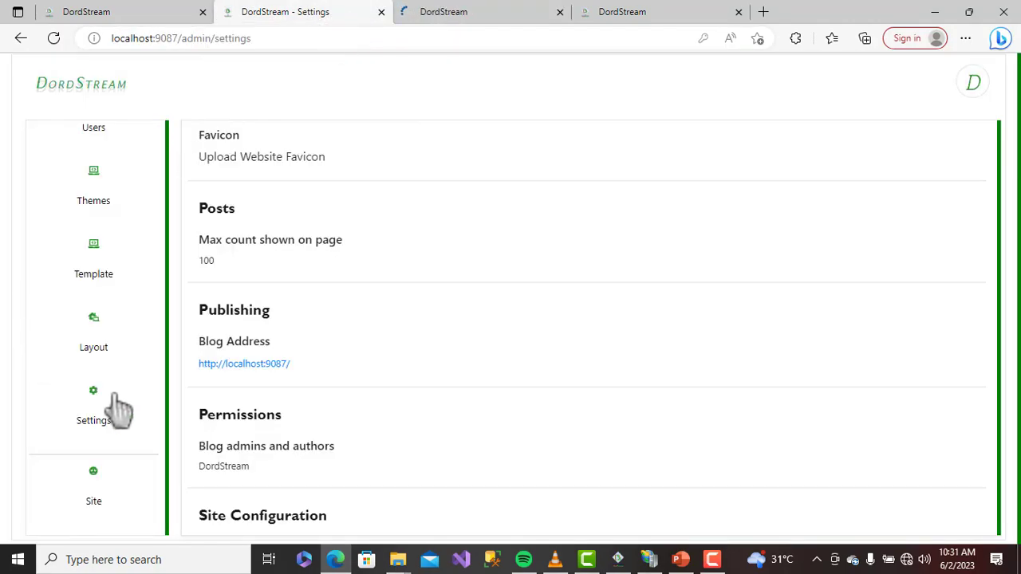
scroll(114, 407, up, 3)
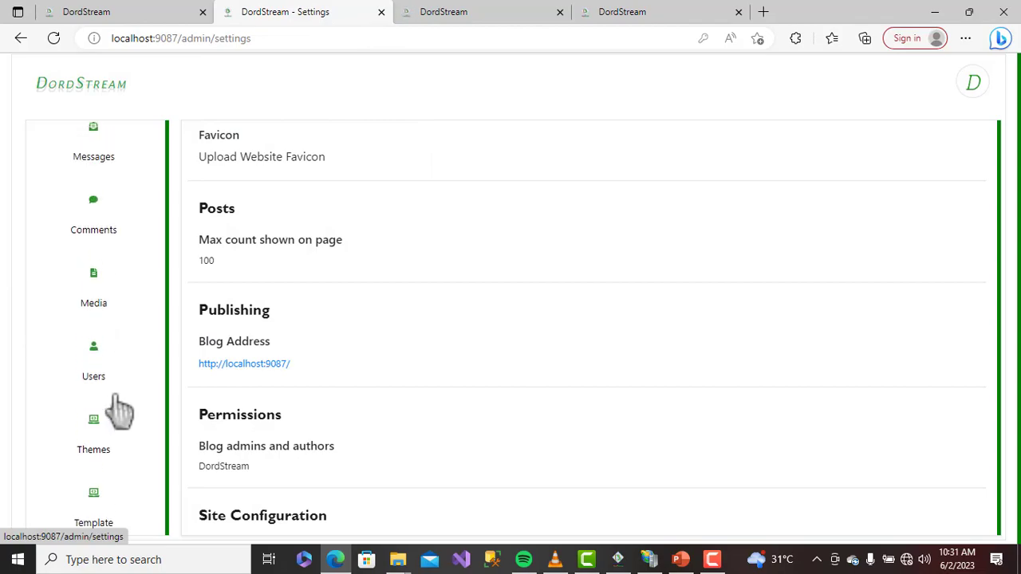
click(92, 429)
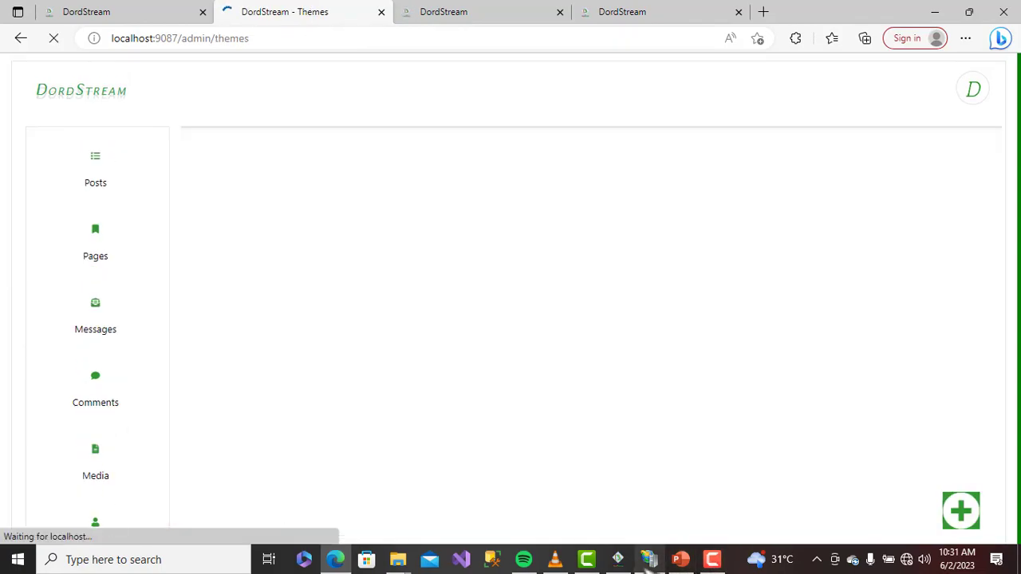
Dismiss the publish results, then open the Traffic project from the Project List and build it
click(621, 560)
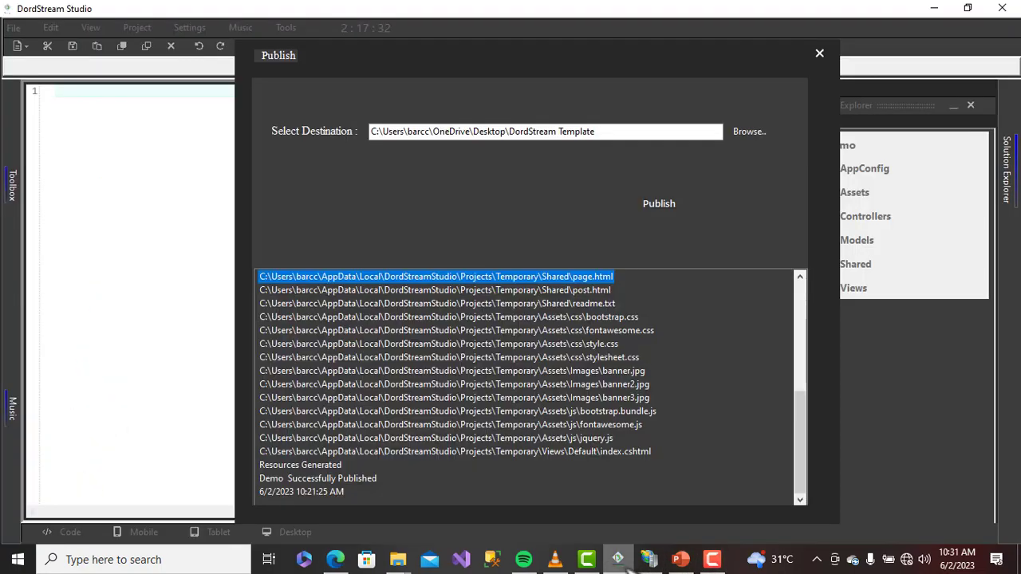
click(819, 55)
click(15, 28)
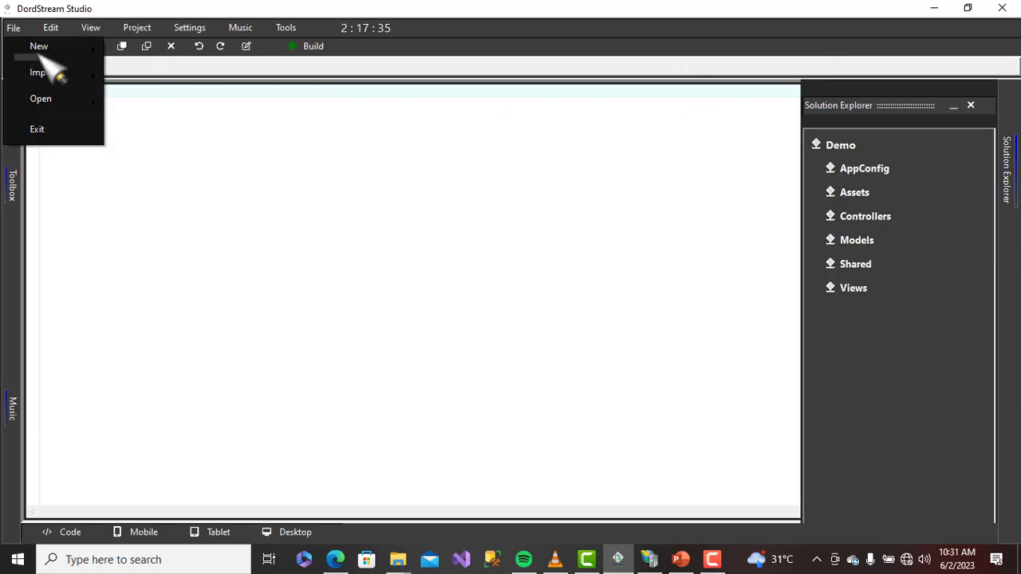
mouse_move(79, 100)
click(144, 100)
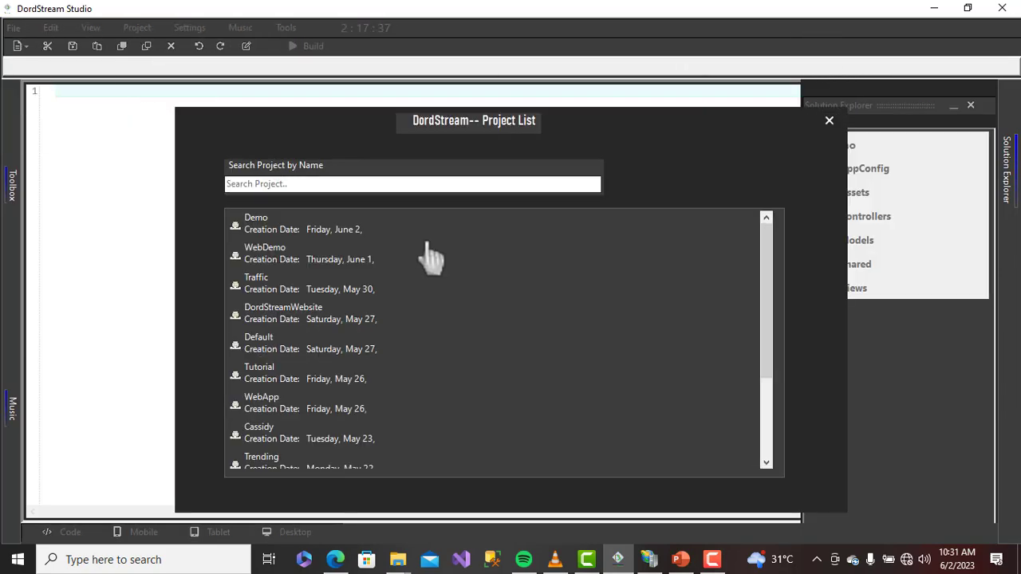
double_click(330, 283)
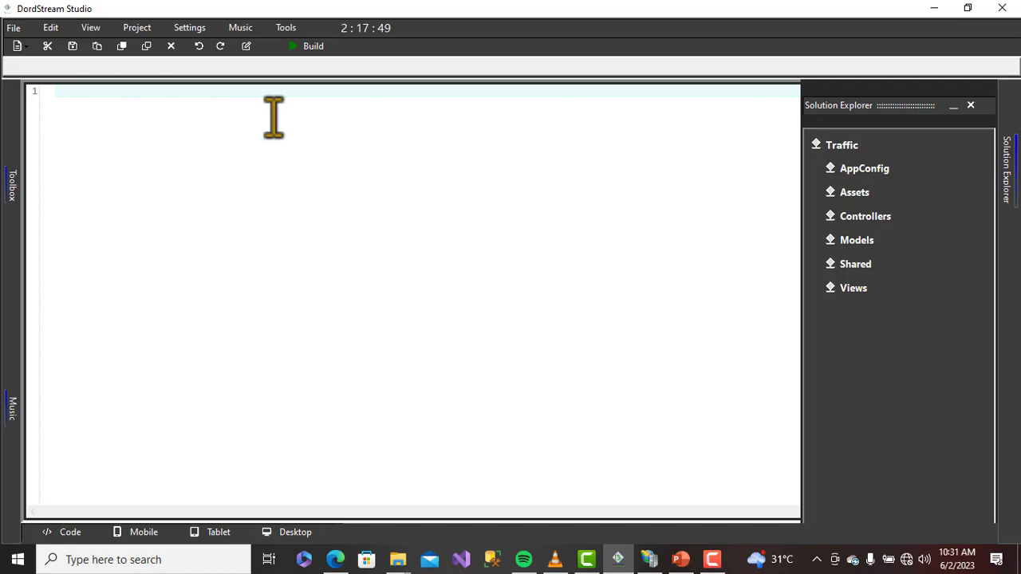
click(307, 49)
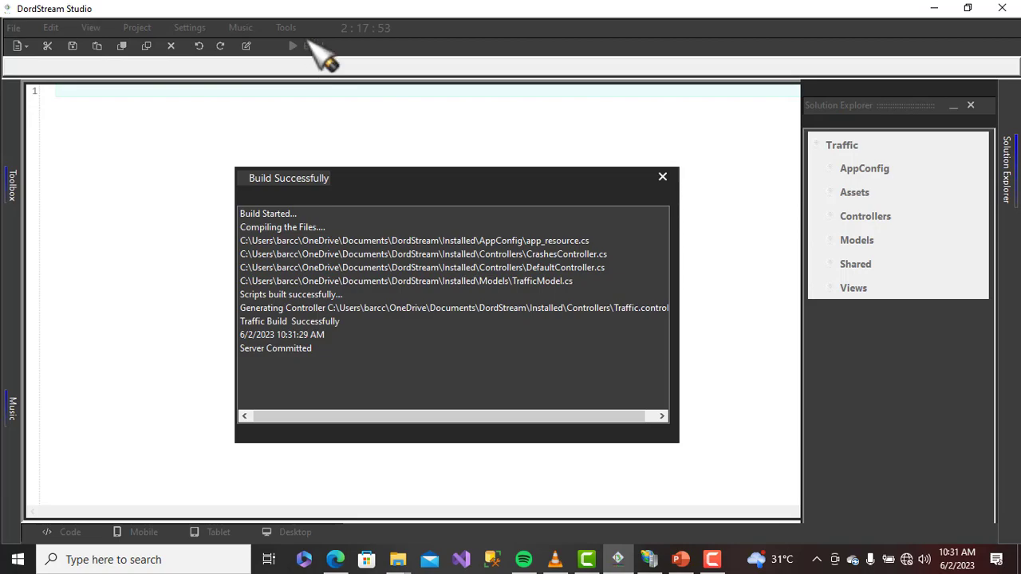
click(336, 560)
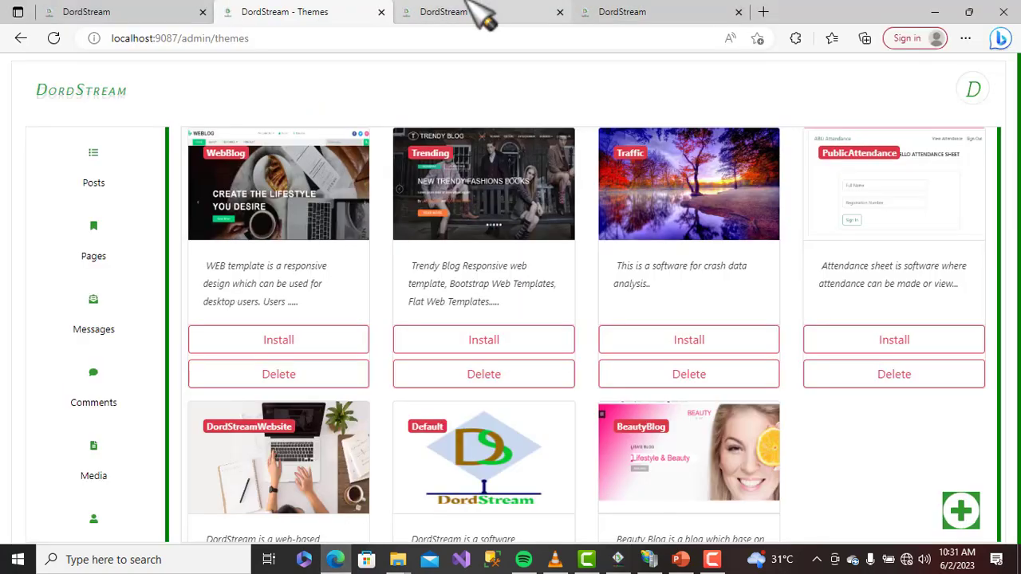
Reload the live site at localhost:9087, then go back to the DordStream - Themes tab
click(503, 12)
click(361, 37)
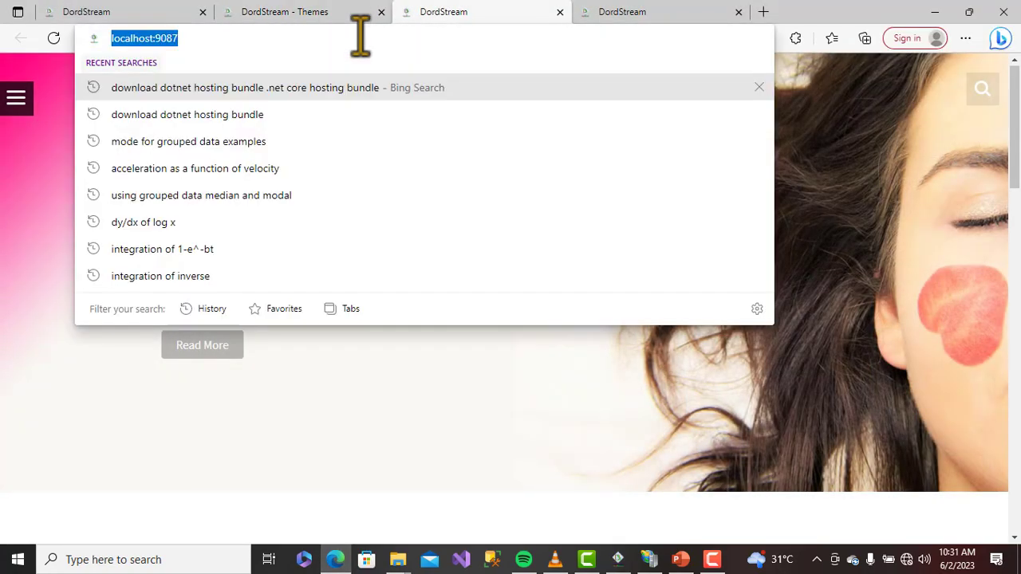
key(Return)
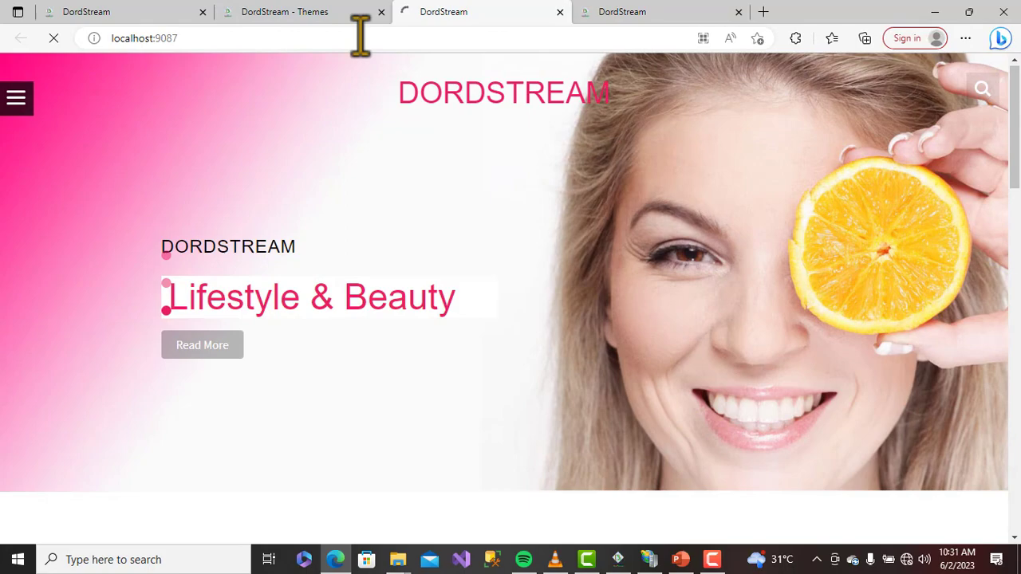
click(363, 13)
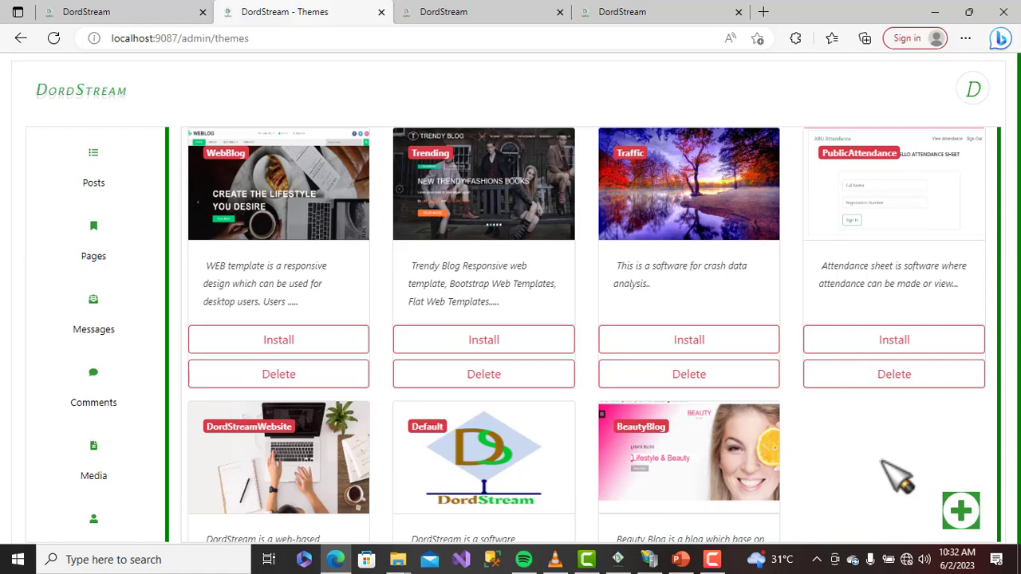
Close the build log and set the Studio Site Path to Documents\DordStream
click(451, 11)
click(618, 559)
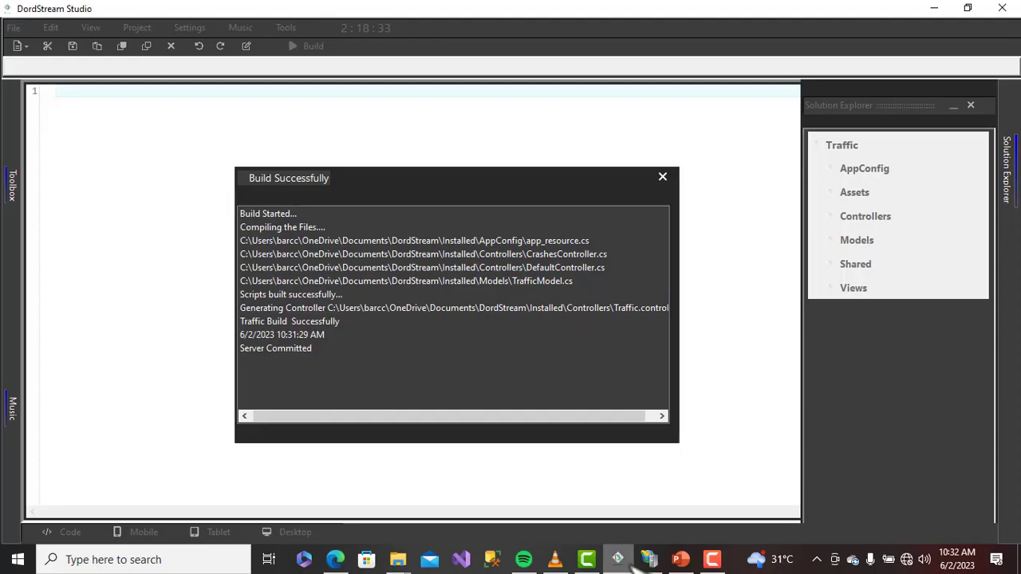
click(662, 177)
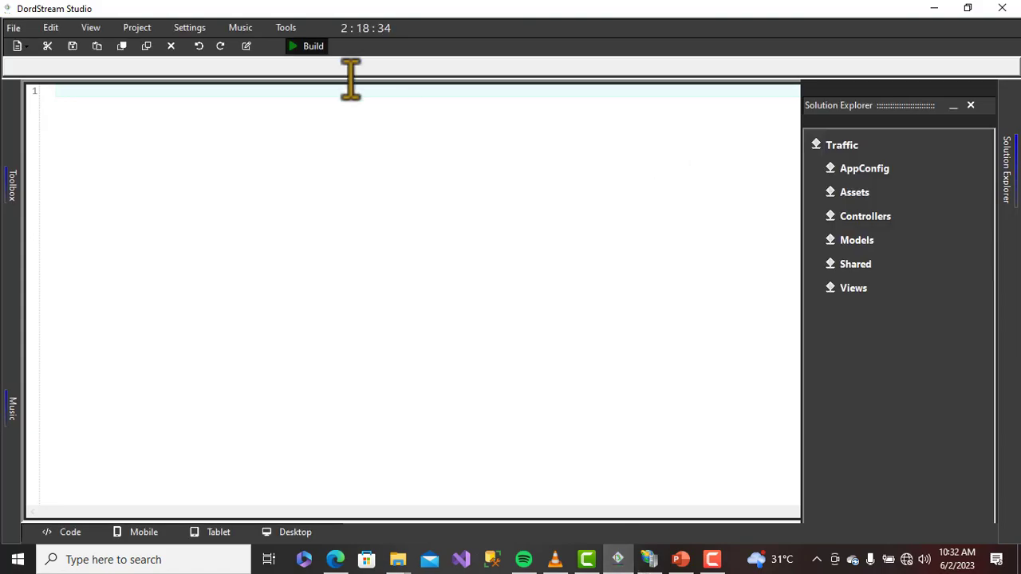
click(189, 28)
double_click(586, 242)
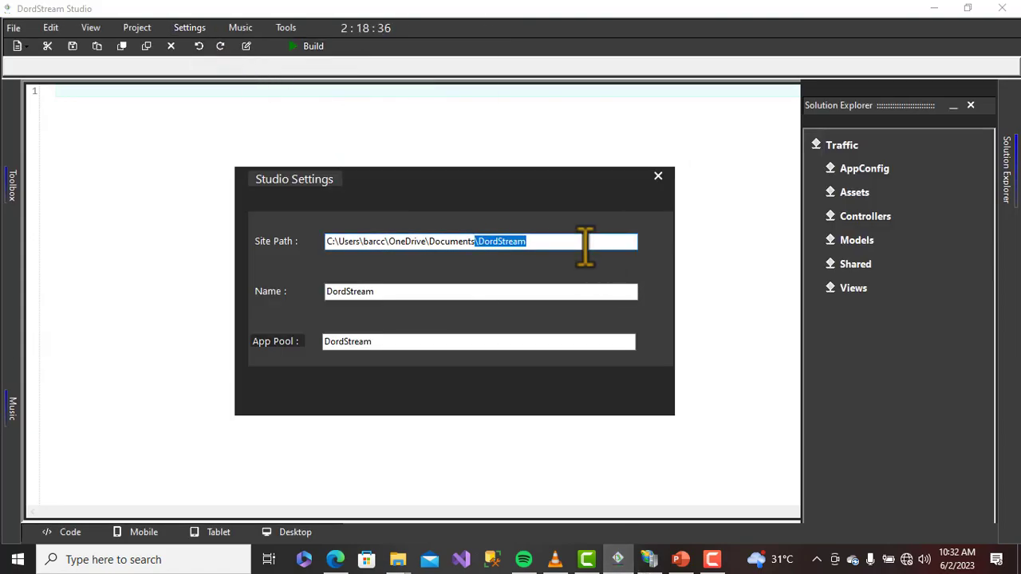
click(131, 55)
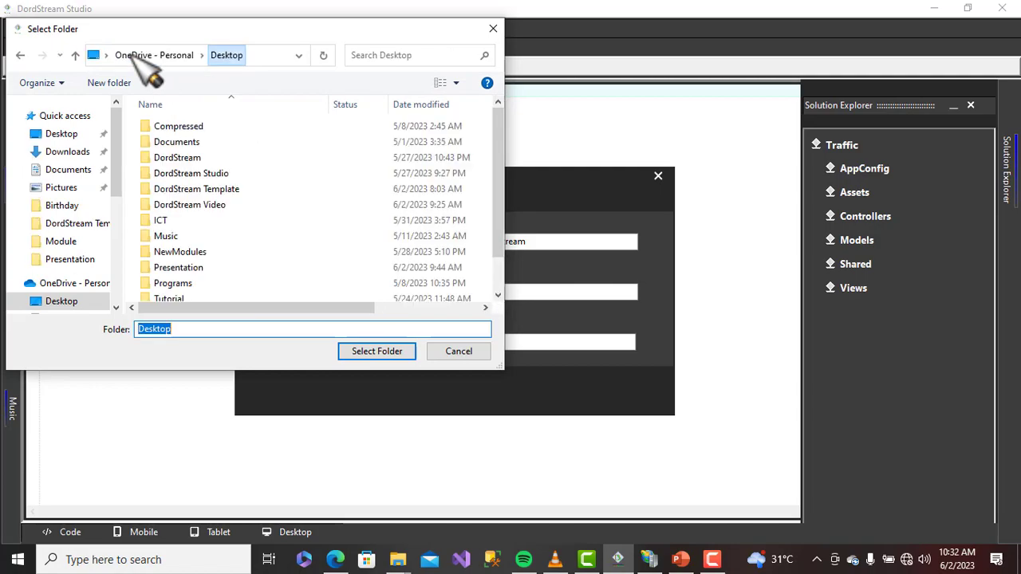
click(64, 153)
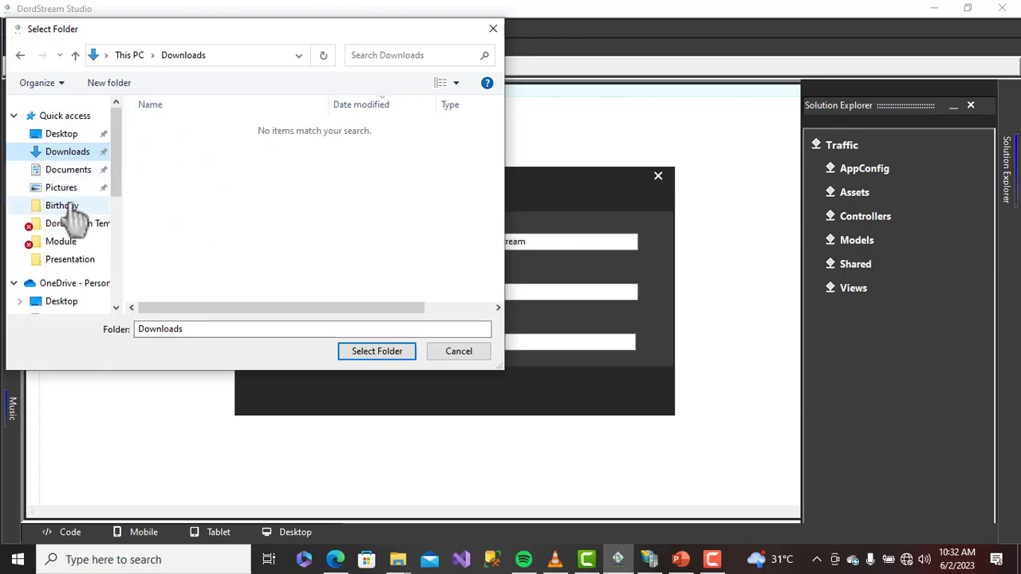
click(64, 134)
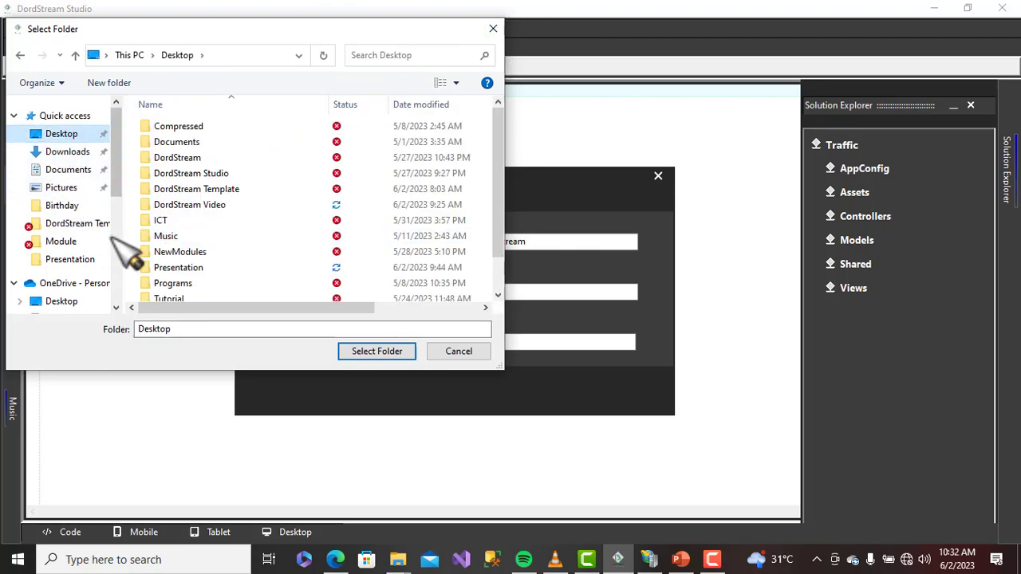
scroll(72, 247, down, 1)
click(73, 256)
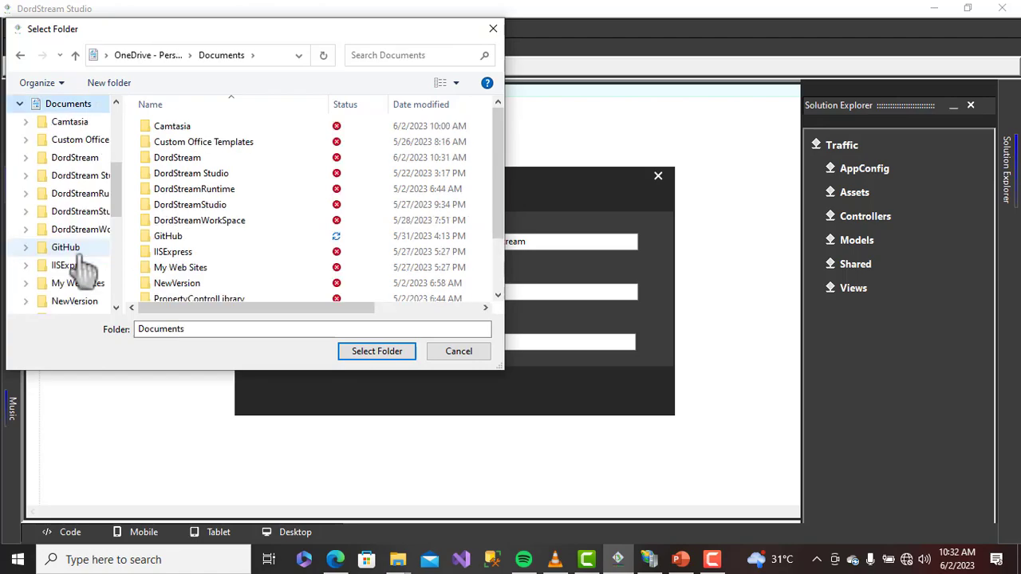
double_click(199, 157)
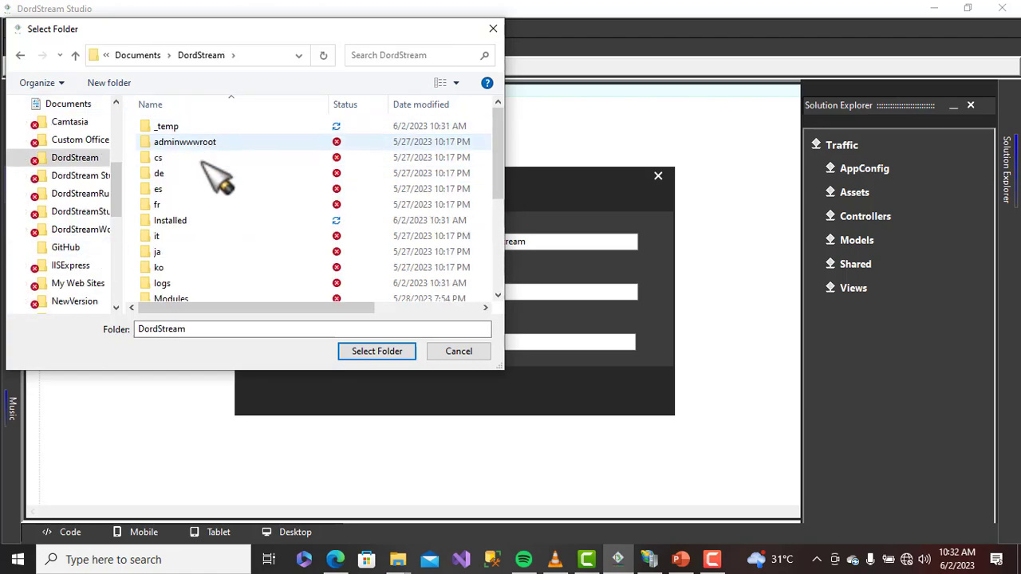
click(386, 355)
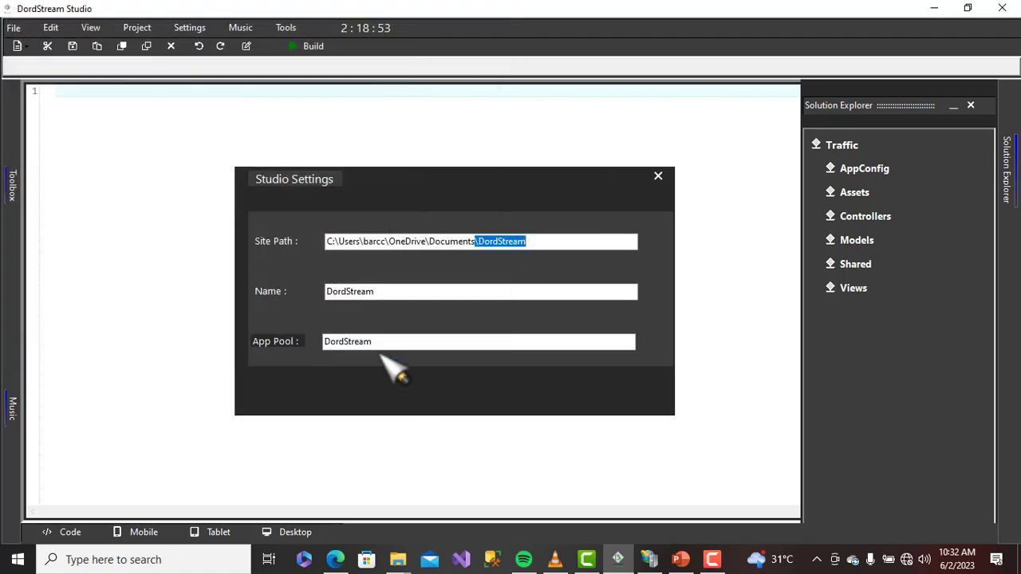
Check the DordStream site in IIS, close Settings, and rebuild the Traffic project
click(573, 244)
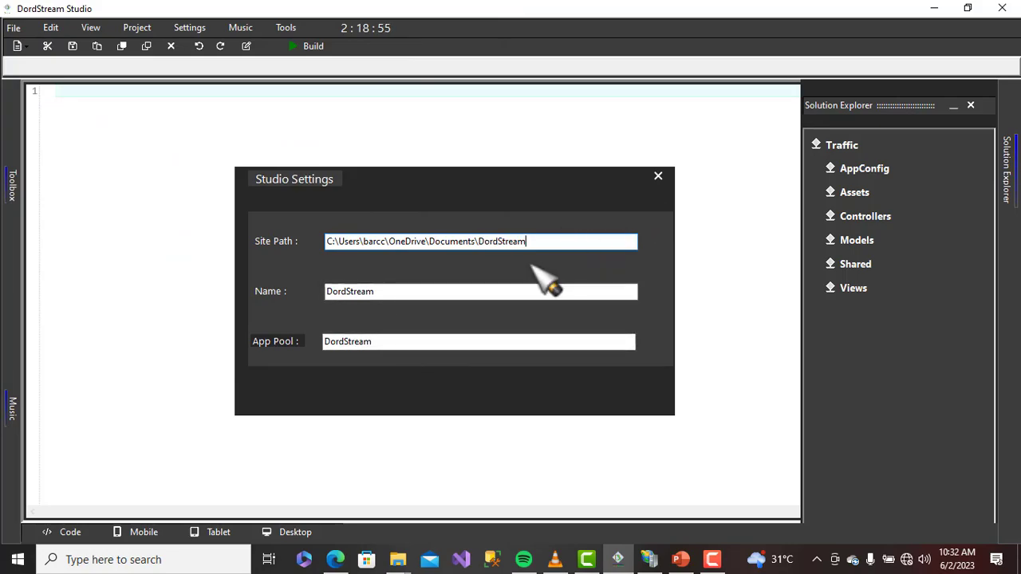
drag(378, 292, 332, 292)
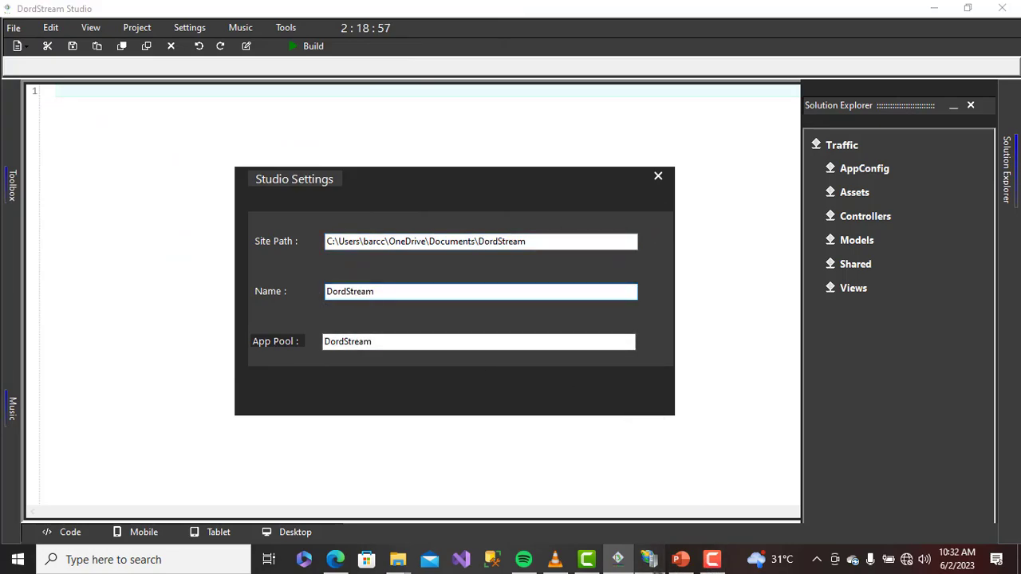
click(649, 560)
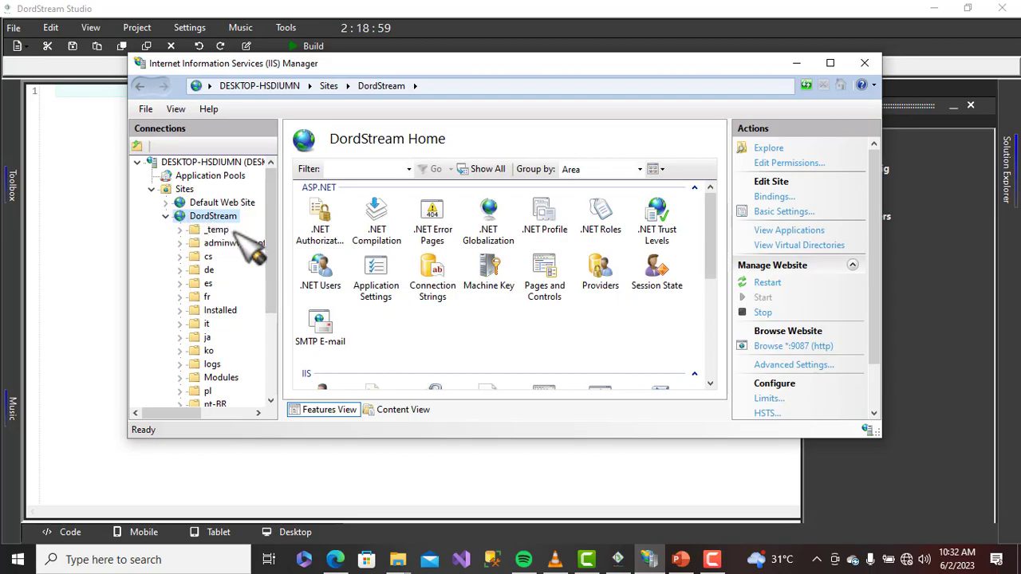
click(609, 468)
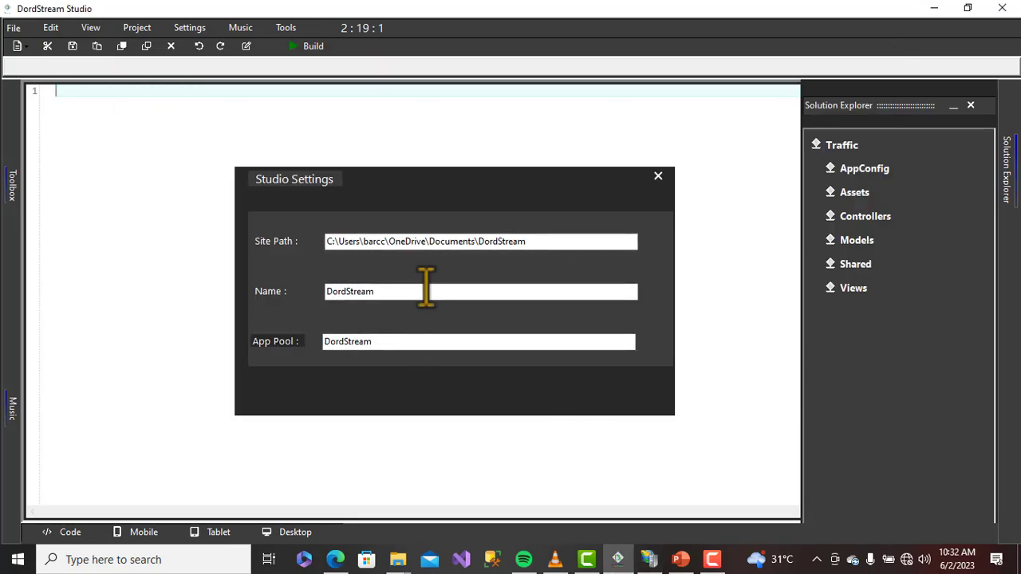
click(658, 175)
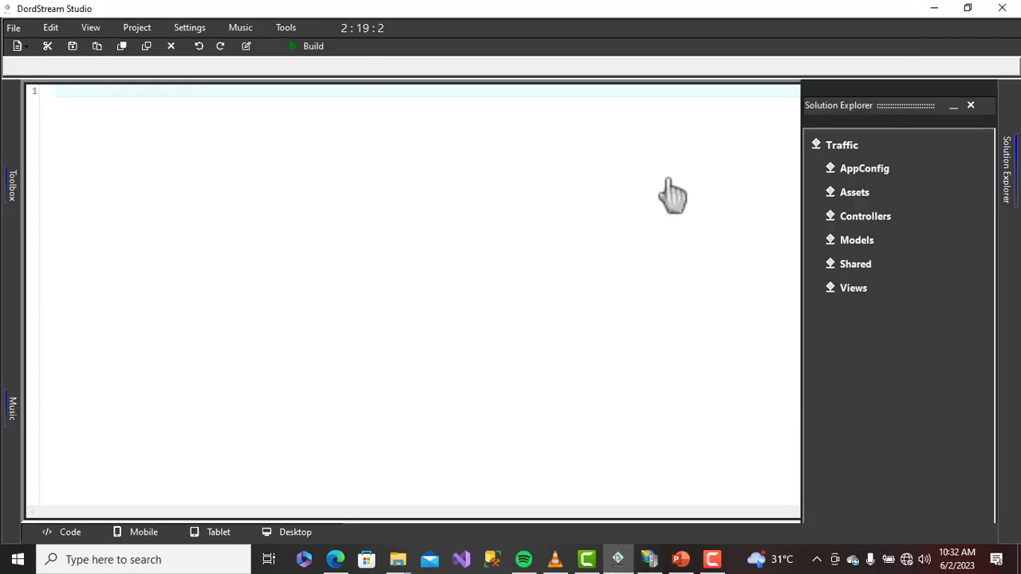
click(311, 48)
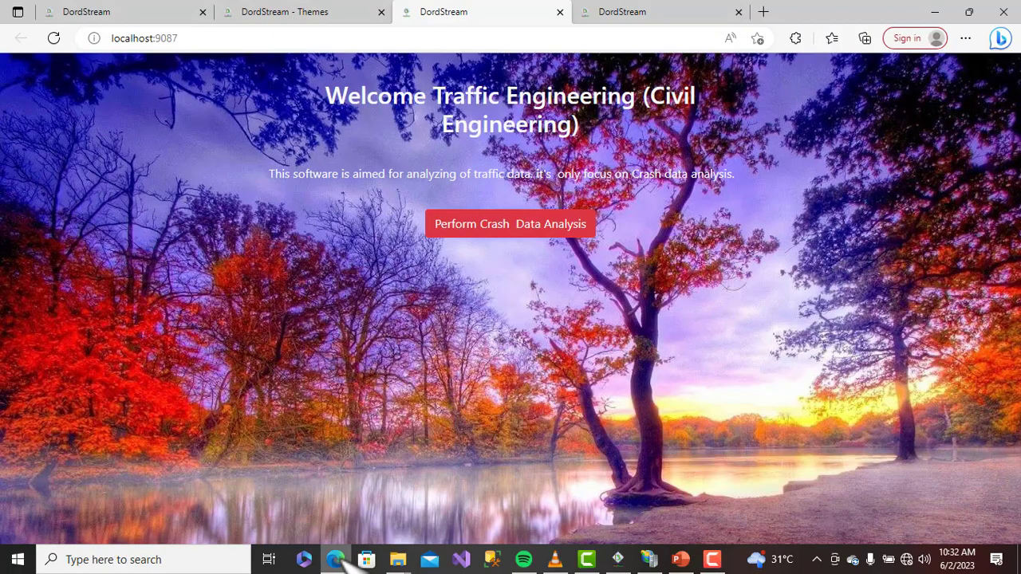
click(335, 559)
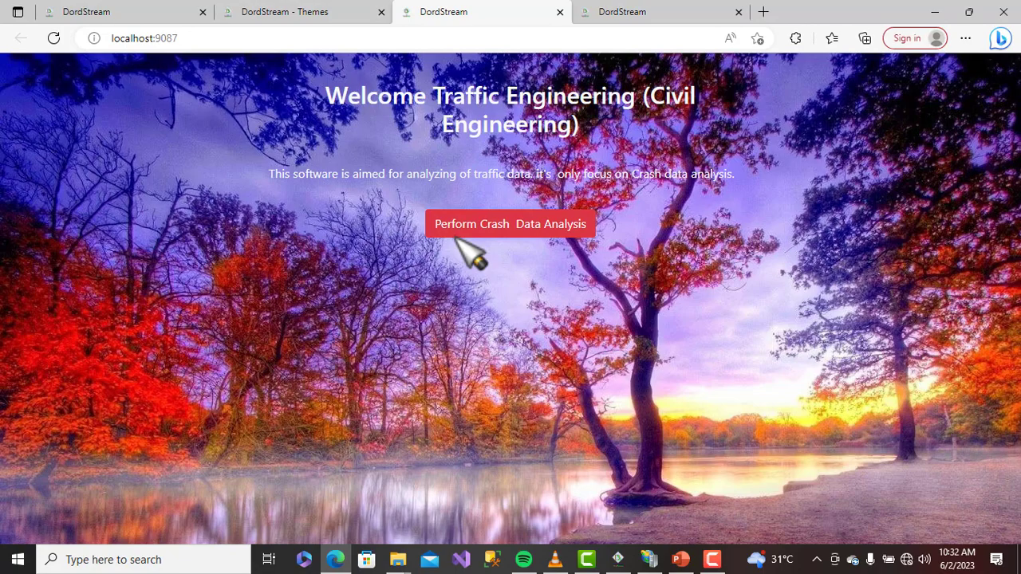
click(289, 10)
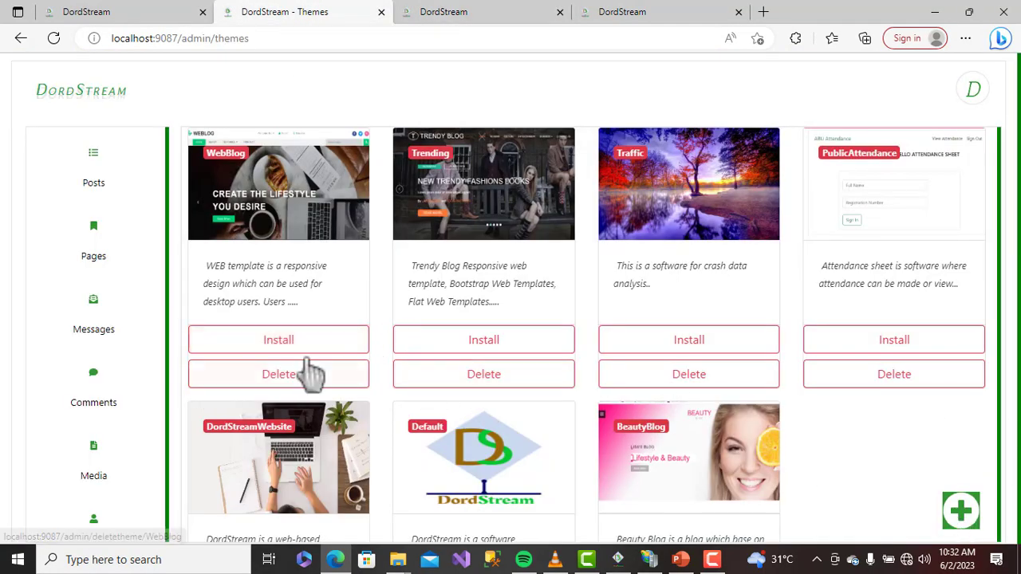
click(486, 12)
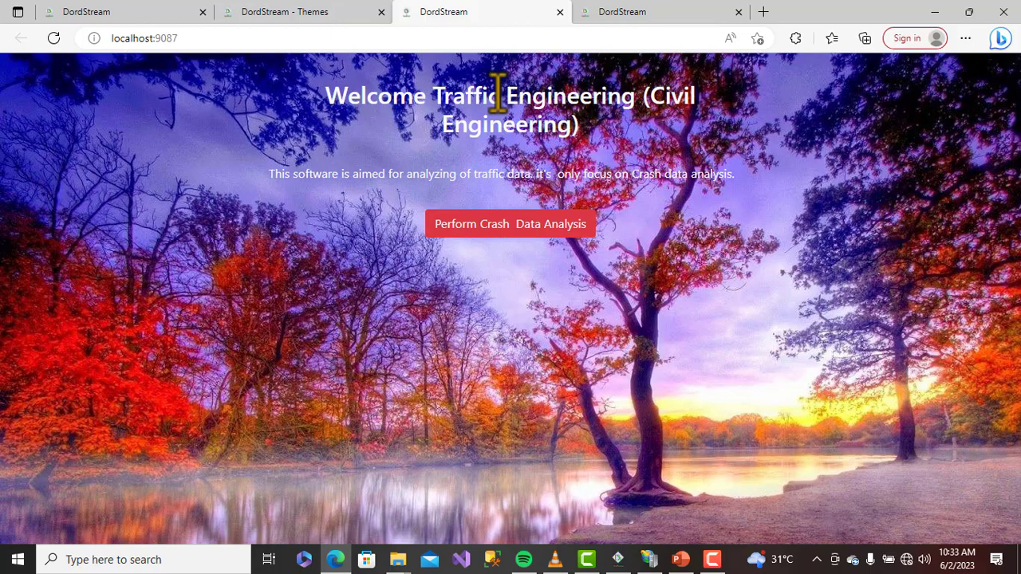
click(308, 11)
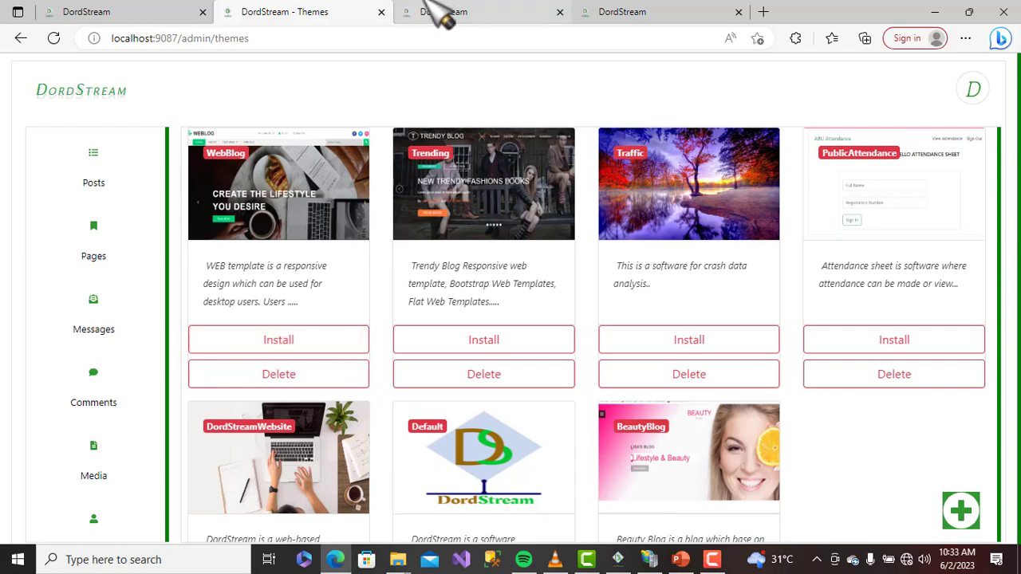
click(473, 11)
click(613, 14)
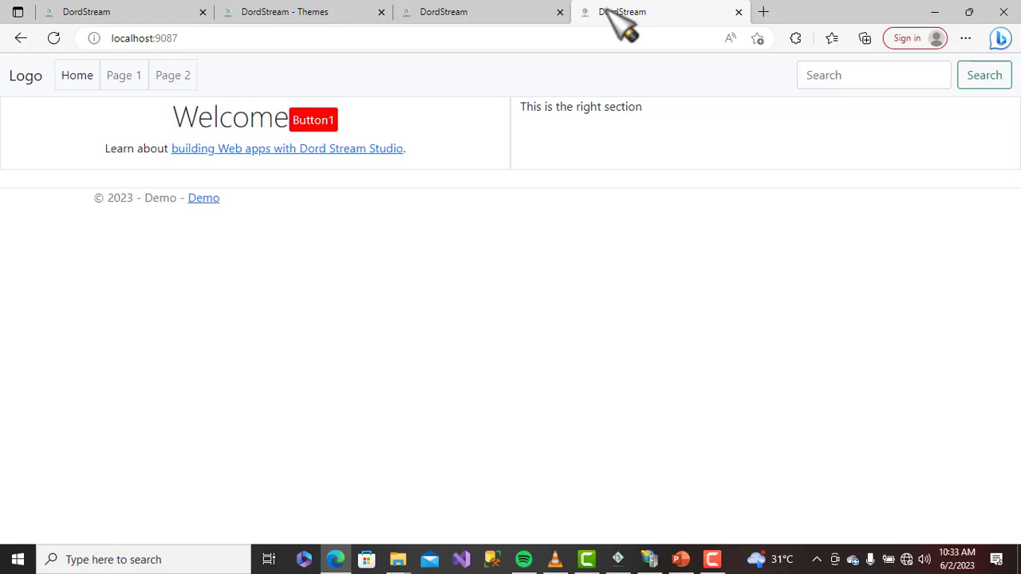
click(510, 16)
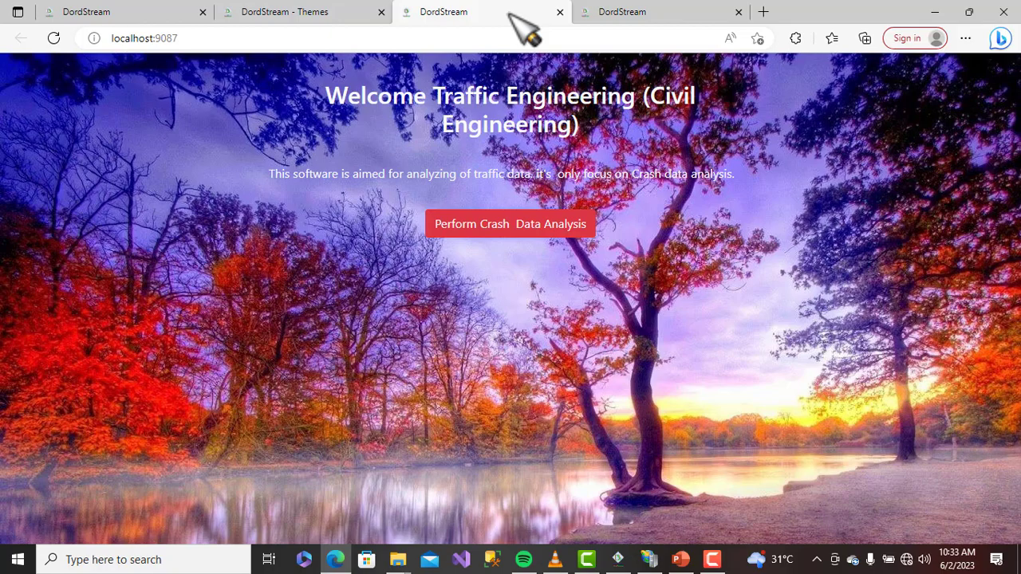
click(716, 562)
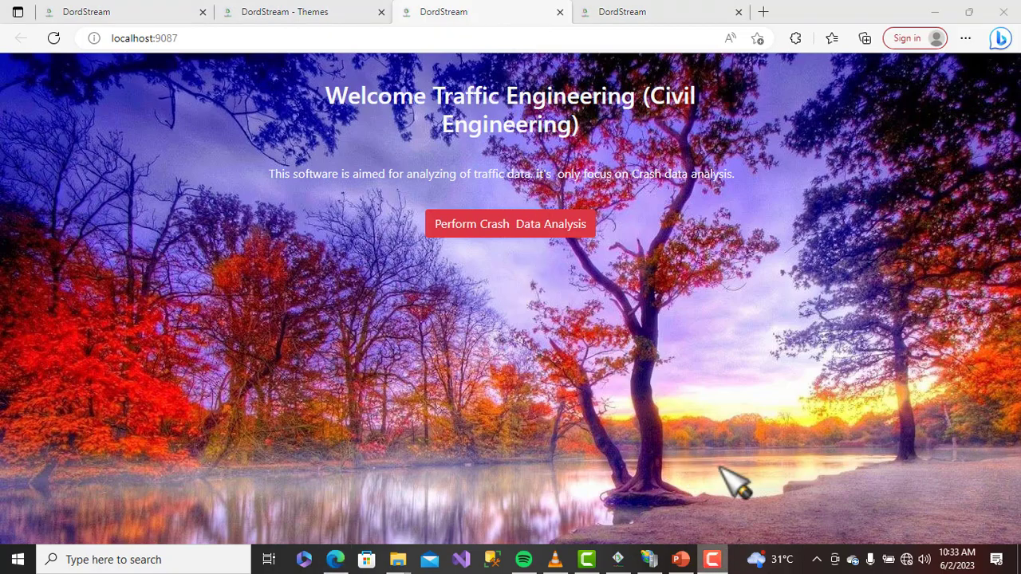